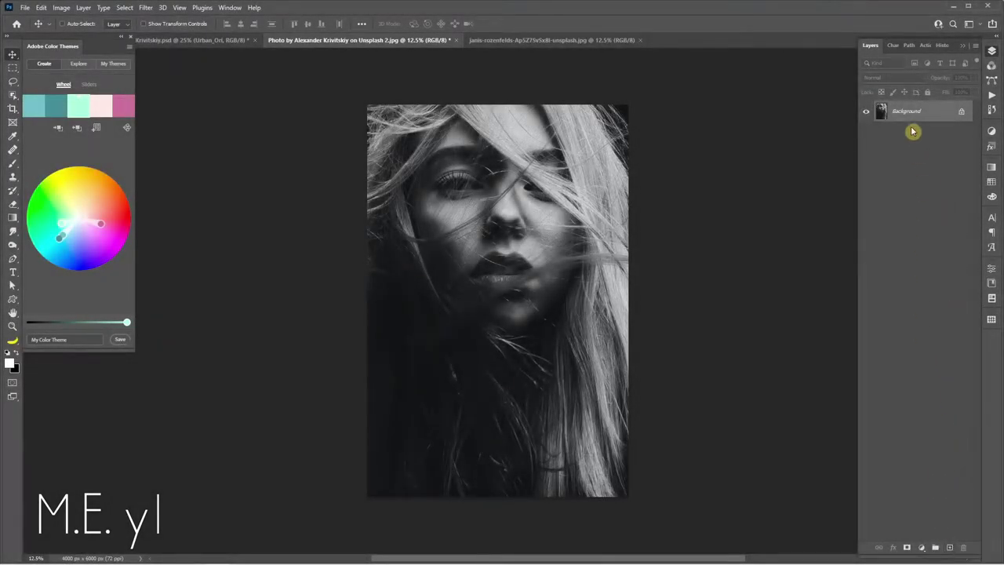
Unlock the portrait's Background layer and group it into Group 1, selecting Layer 0 inside.
{"action": "left_click", "coordinate": [961, 111]}
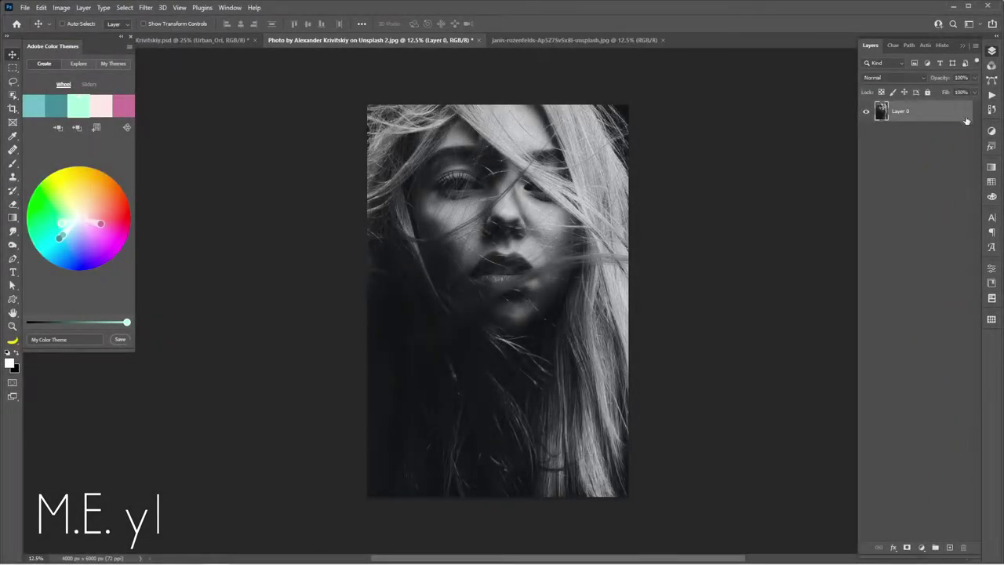
{"action": "key", "text": "ctrl+g"}
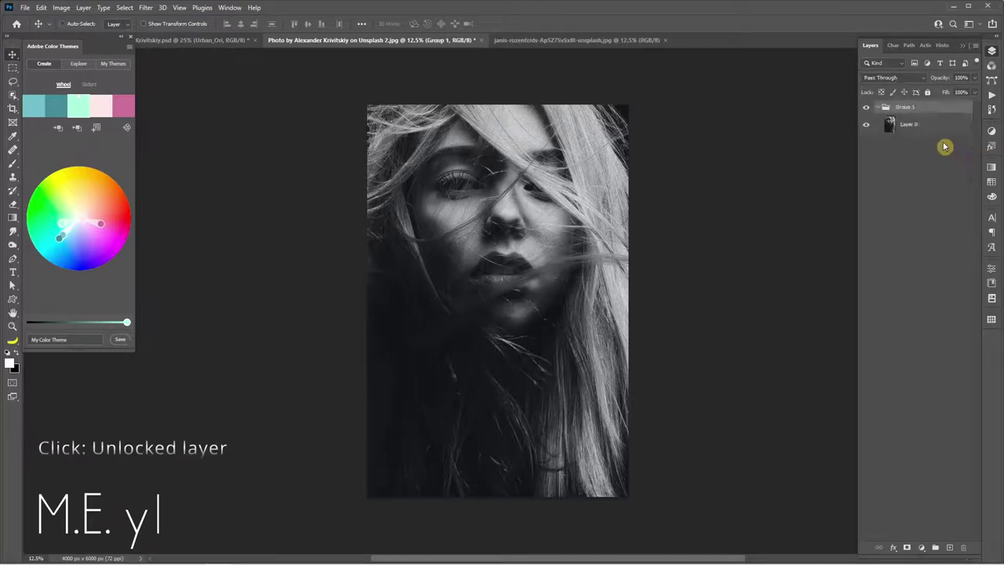
{"action": "left_click", "coordinate": [878, 107]}
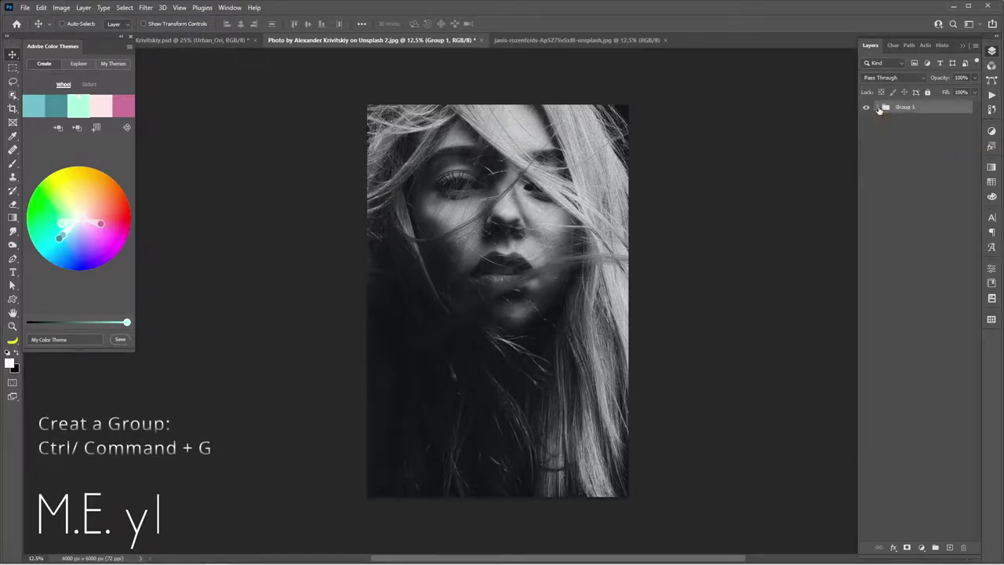
{"action": "left_click", "coordinate": [878, 108]}
{"action": "left_click", "coordinate": [942, 131]}
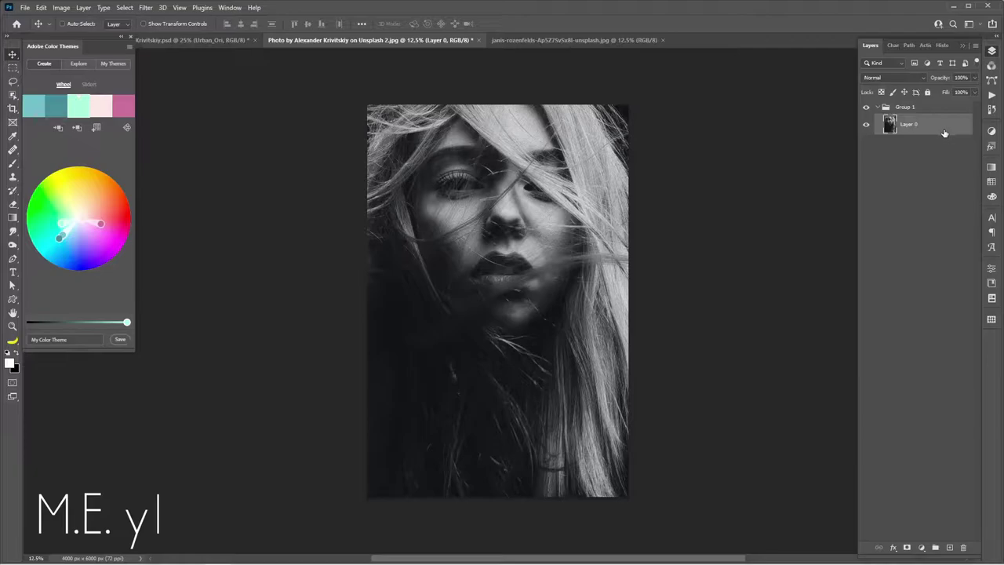
Add Black & White and Exposure adjustment layers above the portrait layer.
{"action": "left_click", "coordinate": [922, 549]}
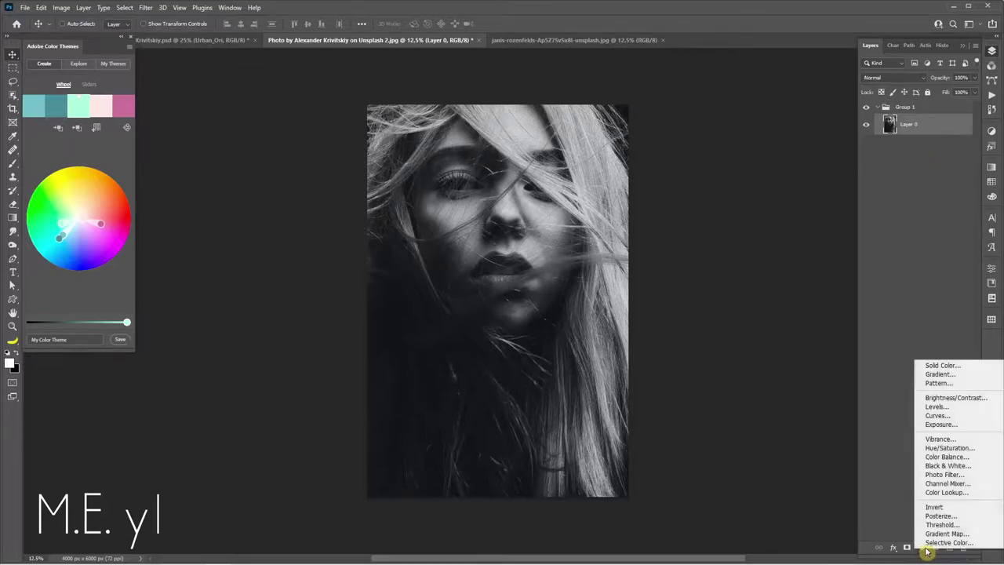
{"action": "left_click", "coordinate": [950, 467]}
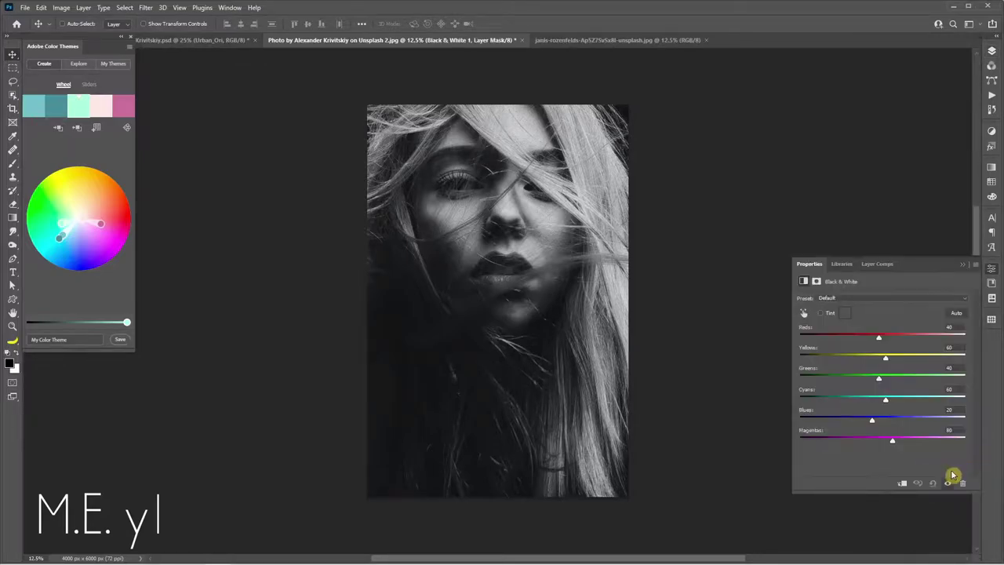
{"action": "left_click", "coordinate": [991, 52]}
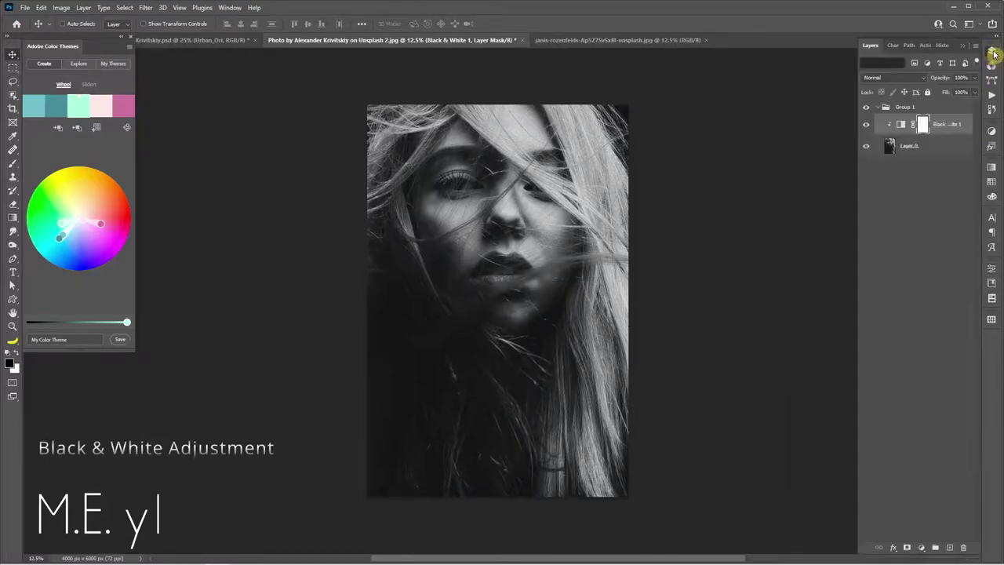
{"action": "left_click", "coordinate": [922, 549]}
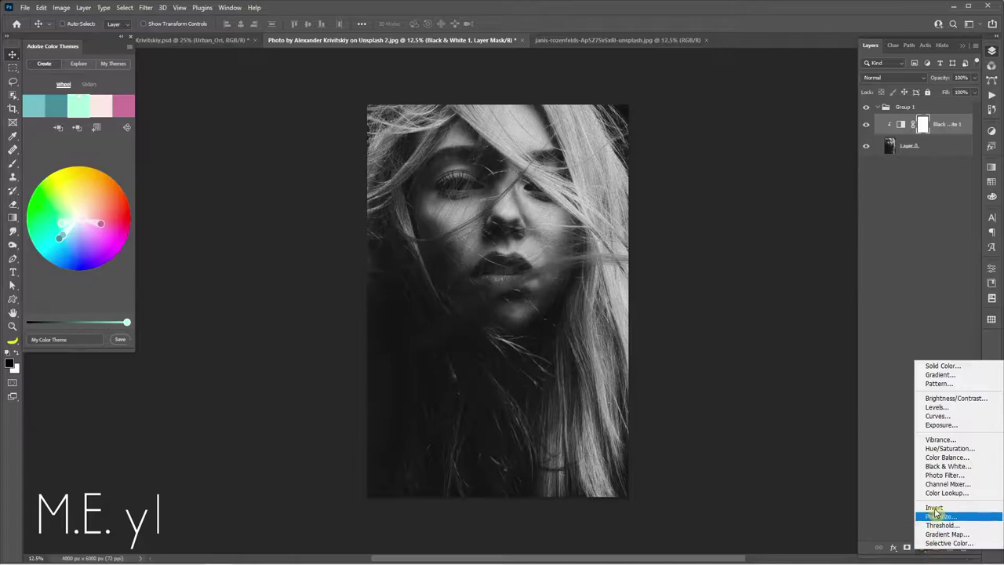
{"action": "left_click", "coordinate": [940, 424]}
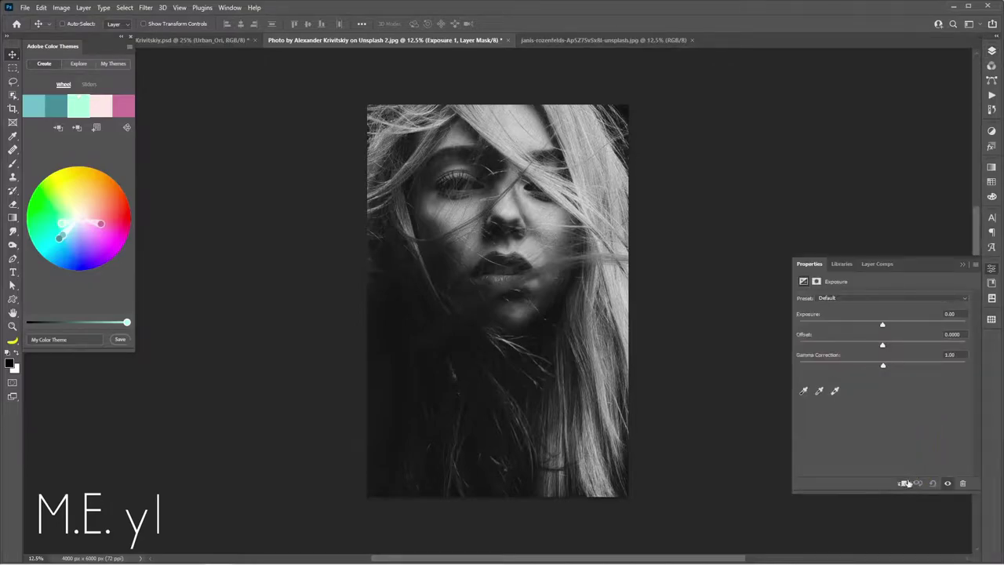
{"action": "left_click", "coordinate": [991, 54]}
{"action": "left_click", "coordinate": [991, 53]}
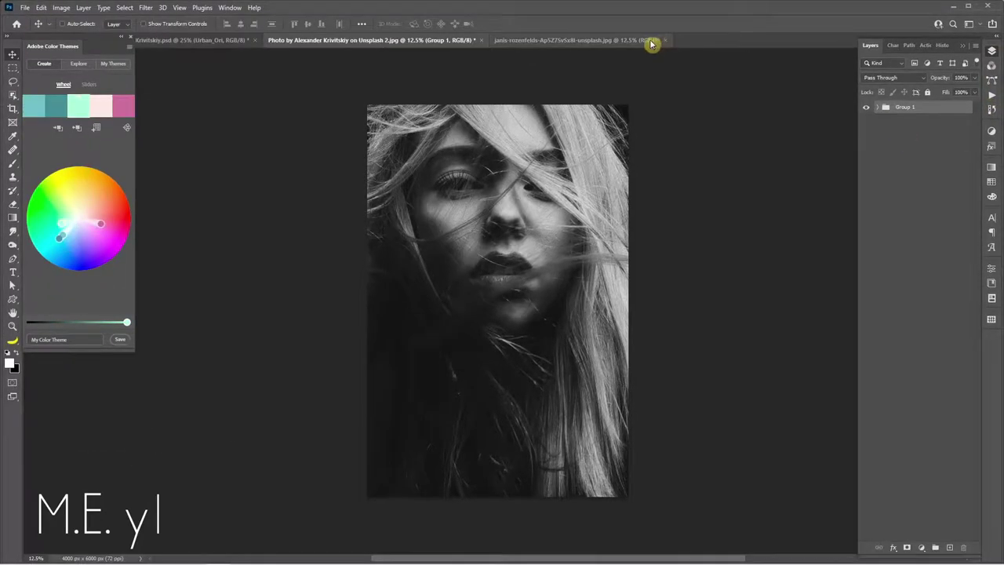
Unlock the city sunset photo and drag it into the portrait document as Layer 1.
{"action": "left_click", "coordinate": [652, 41]}
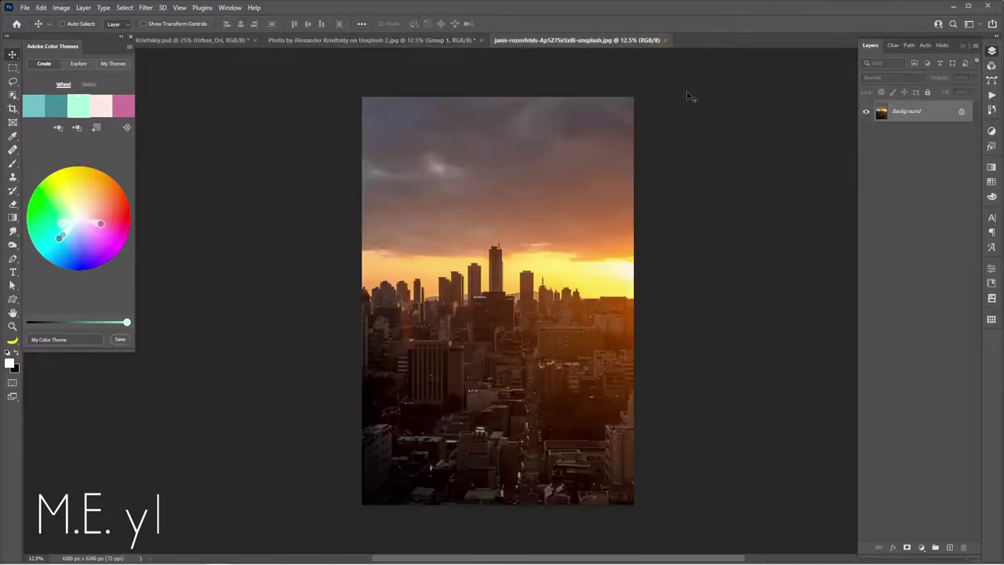
{"action": "left_click", "coordinate": [962, 113]}
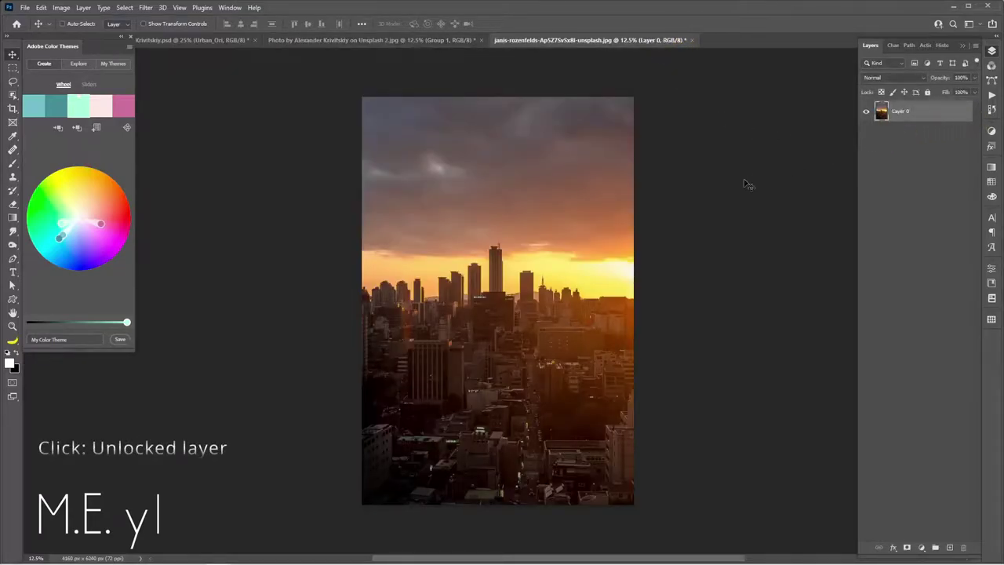
{"action": "key", "text": "v"}
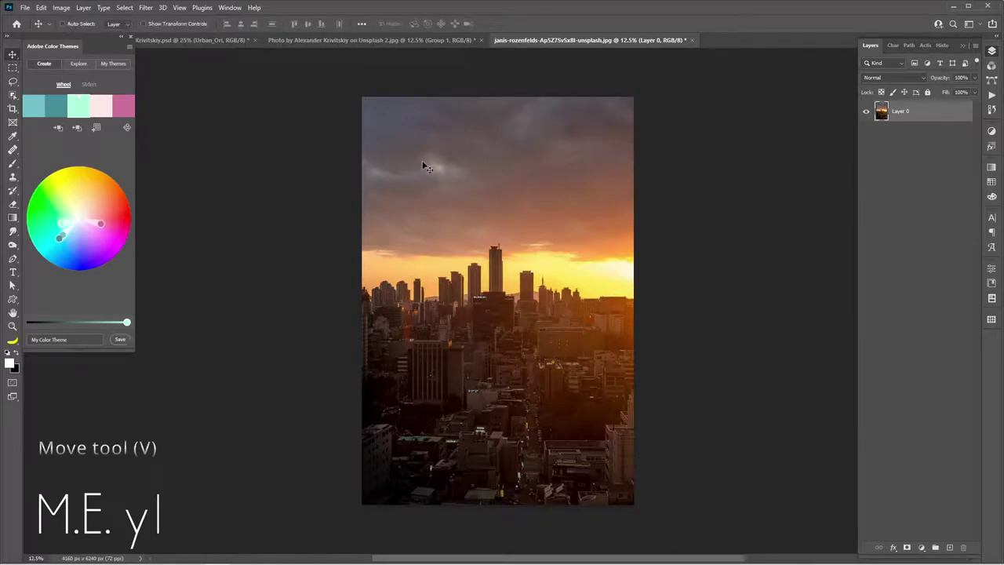
{"action": "left_click_drag", "start_coordinate": [424, 166], "coordinate": [503, 239]}
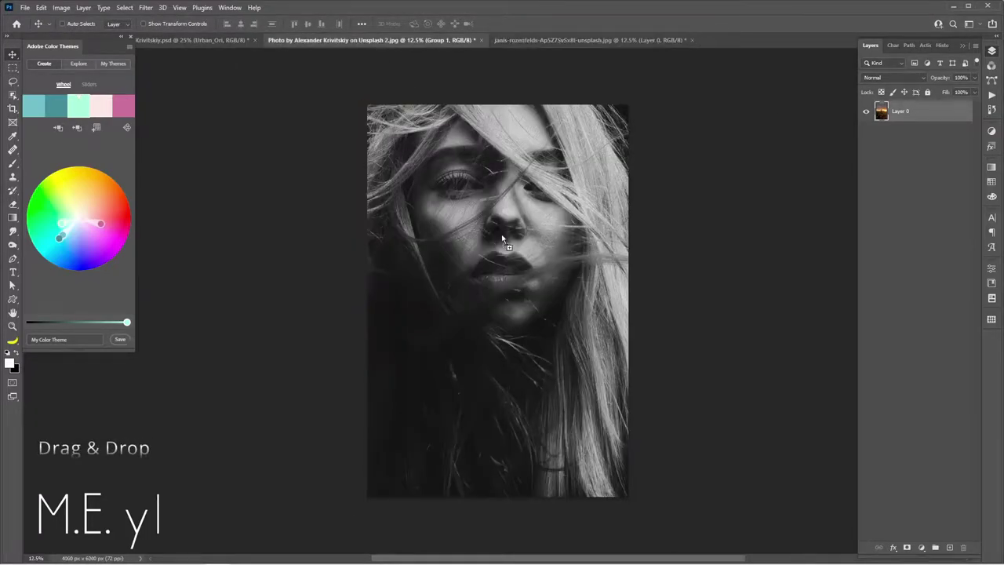
{"action": "left_click_drag", "start_coordinate": [505, 297], "coordinate": [507, 298]}
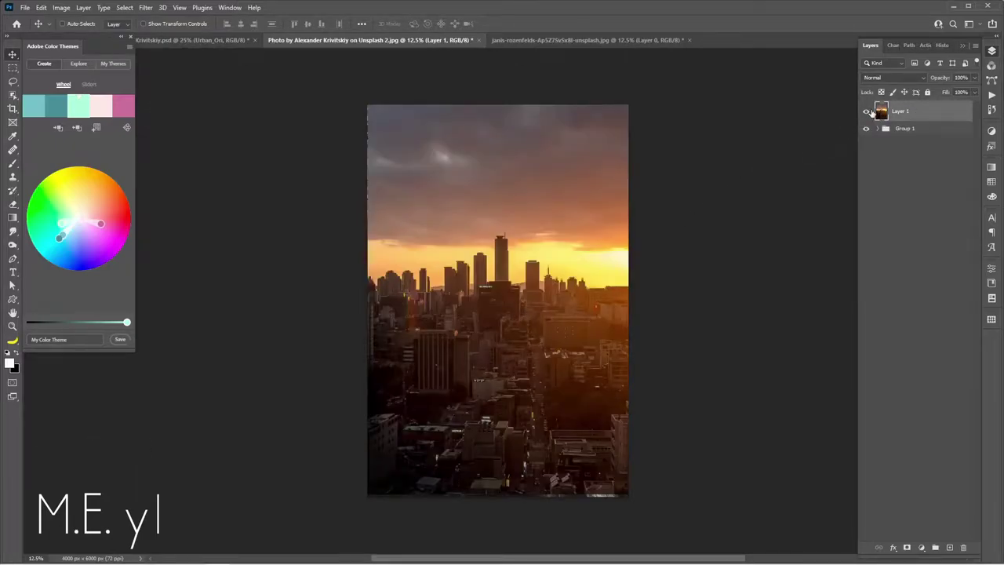
Group the city layer into Group 2 and select Layer 1 inside it.
{"action": "key", "text": "ctrl+g"}
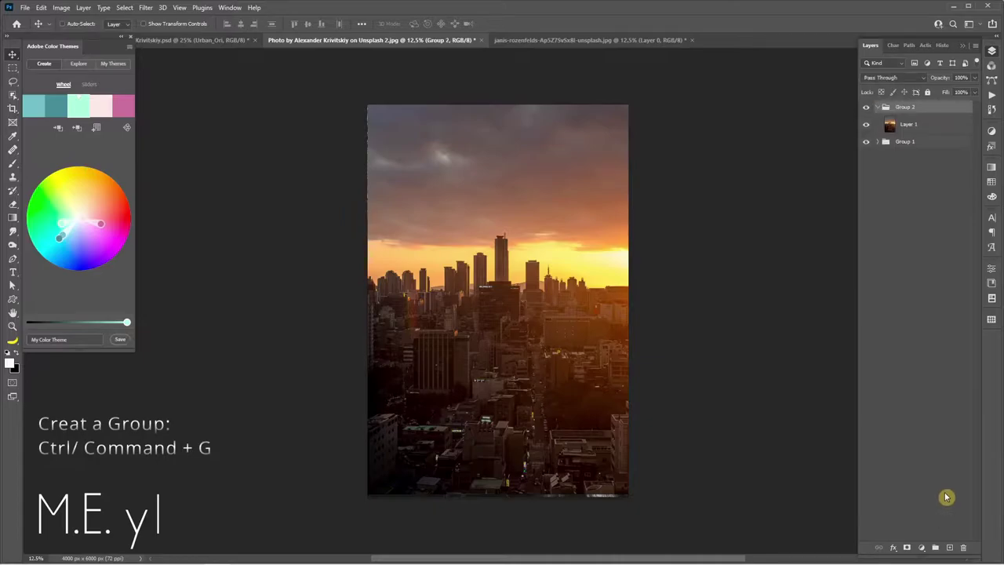
{"action": "left_click", "coordinate": [877, 108]}
{"action": "left_click", "coordinate": [877, 107]}
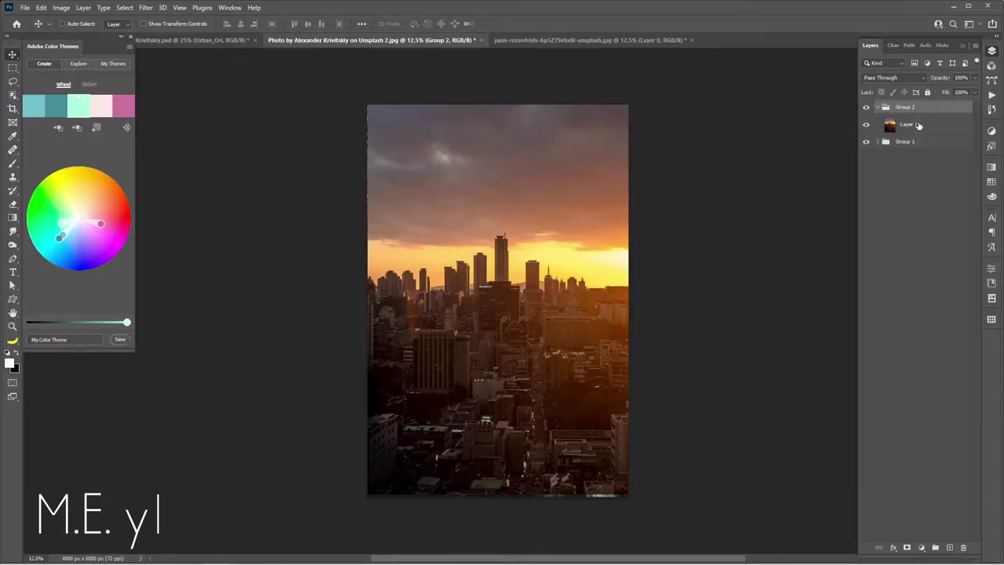
{"action": "left_click", "coordinate": [918, 125]}
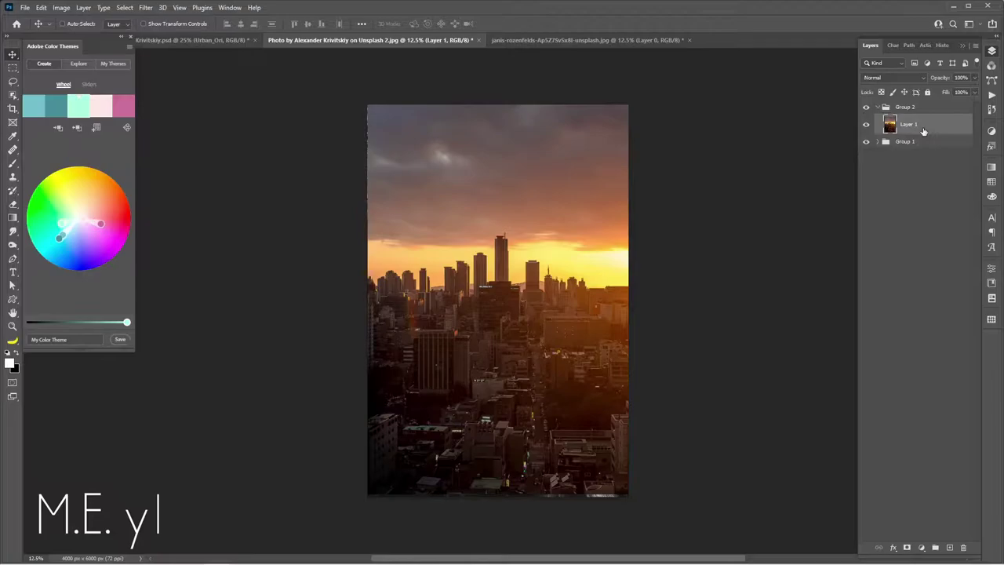
Add Black & White and Exposure adjustments above the city layer to make it grayscale.
{"action": "left_click", "coordinate": [923, 548]}
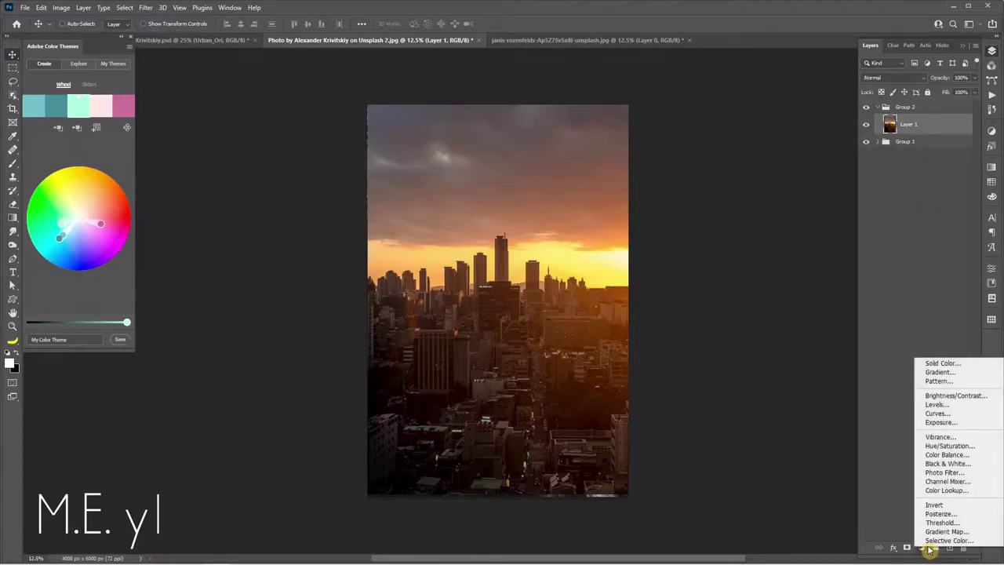
{"action": "left_click", "coordinate": [960, 465]}
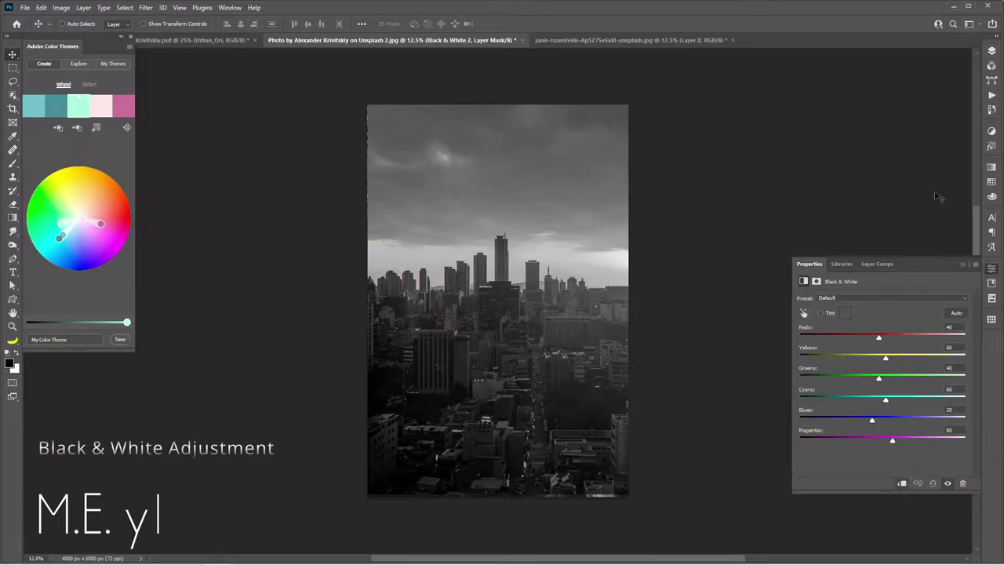
{"action": "left_click", "coordinate": [991, 50]}
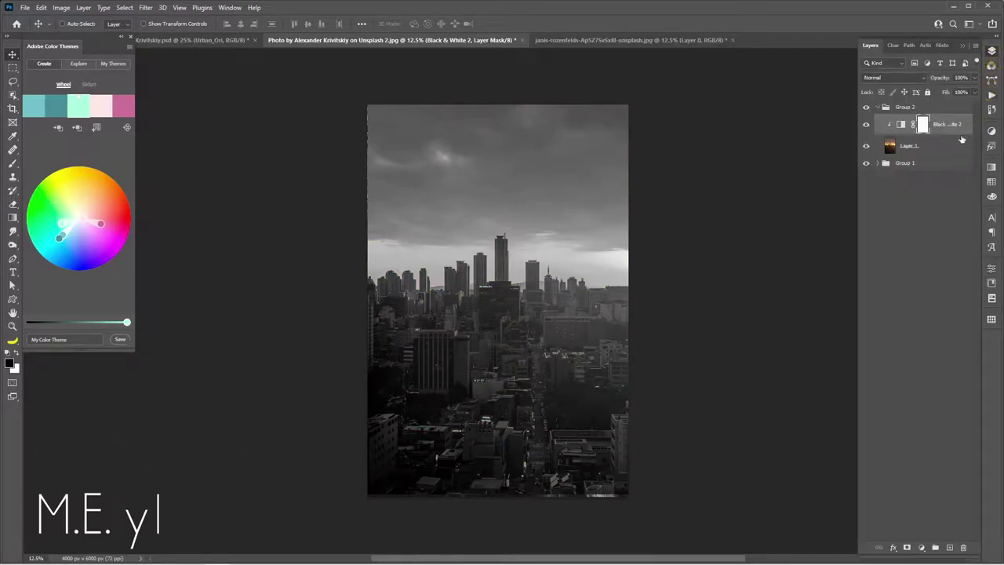
{"action": "left_click", "coordinate": [922, 549]}
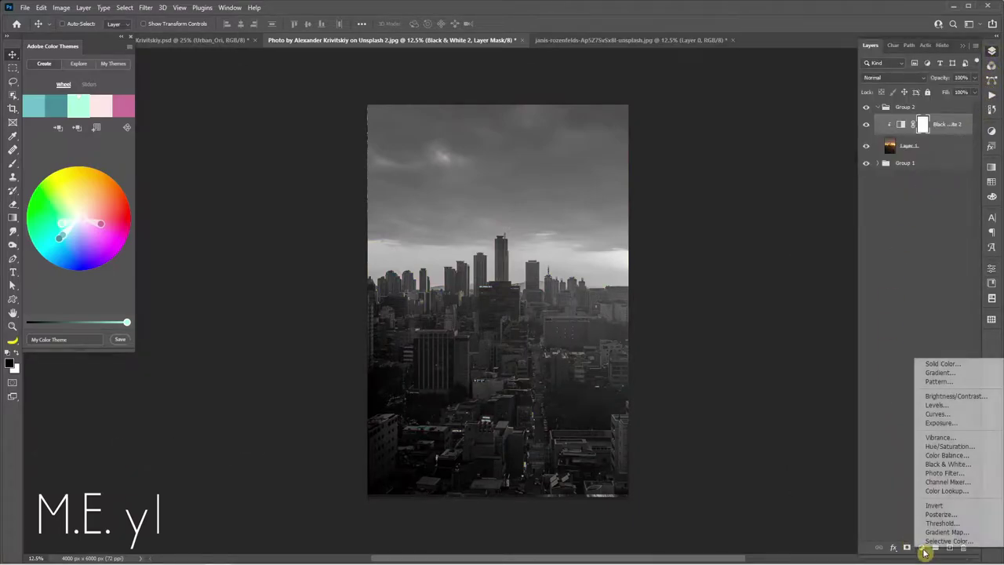
{"action": "left_click", "coordinate": [943, 428]}
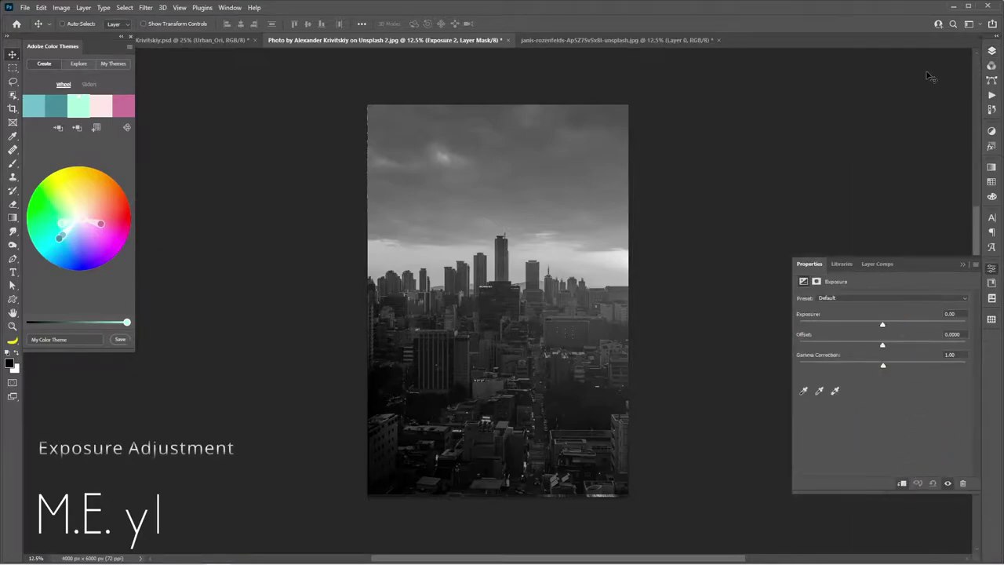
{"action": "left_click", "coordinate": [991, 62]}
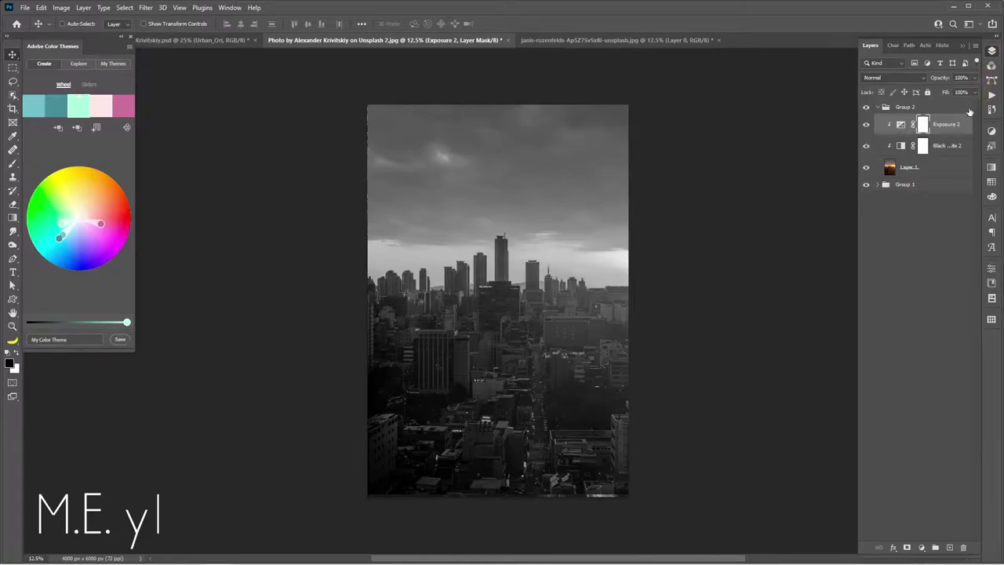
{"action": "left_click", "coordinate": [877, 107]}
{"action": "key", "text": "ctrl+z"}
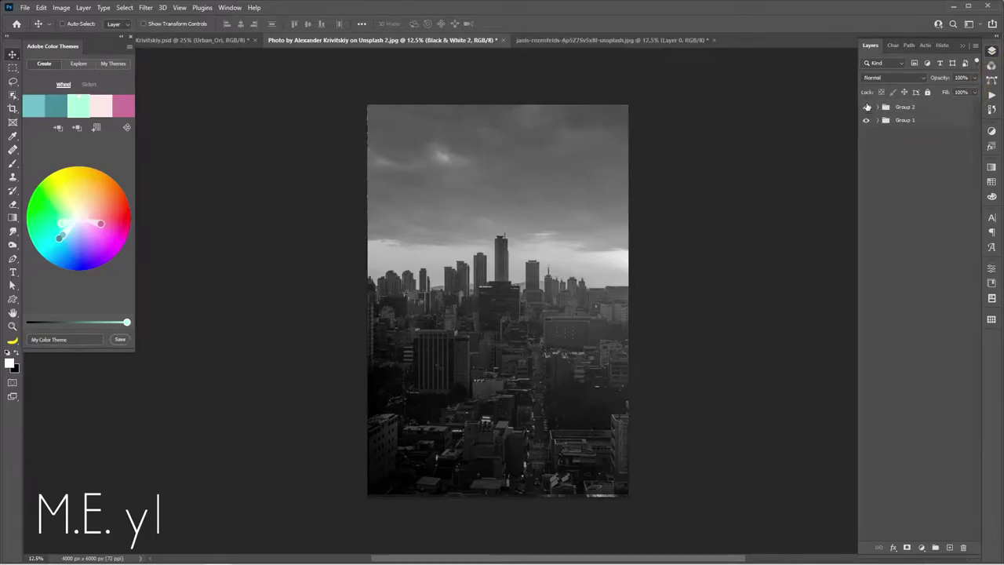
Rename Group 1 to Background and Group 2 to City.
{"action": "left_click", "coordinate": [866, 108]}
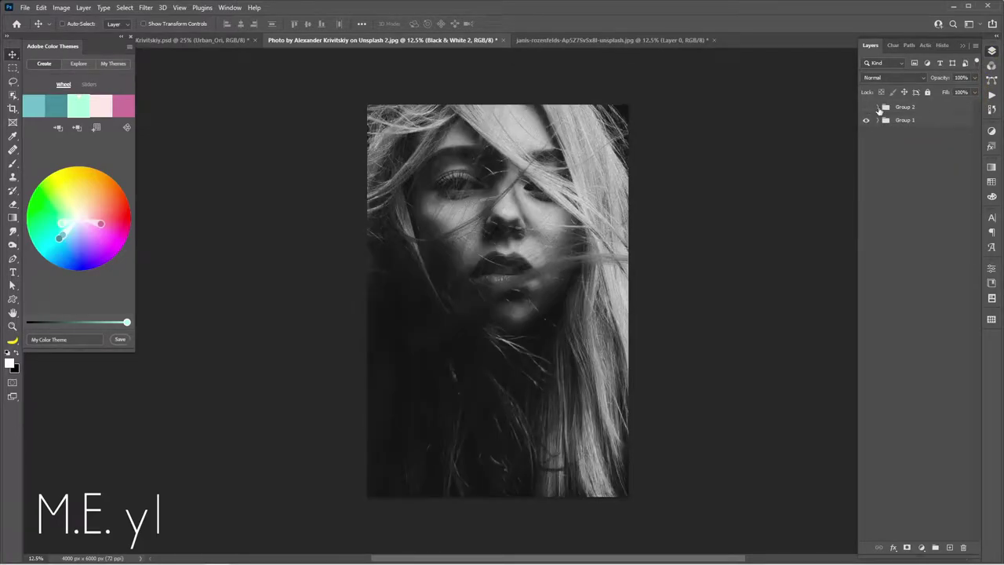
{"action": "double_click", "coordinate": [902, 120]}
{"action": "type", "text": "d"}
{"action": "key", "text": "Return"}
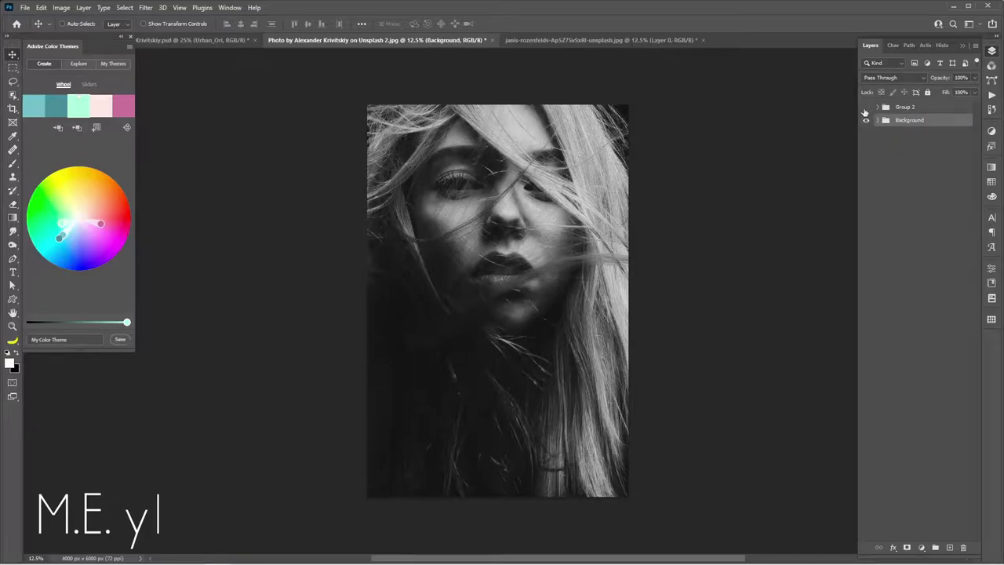
{"action": "left_click", "coordinate": [865, 108]}
{"action": "double_click", "coordinate": [902, 107]}
{"action": "type", "text": "City"}
{"action": "key", "text": "Return"}
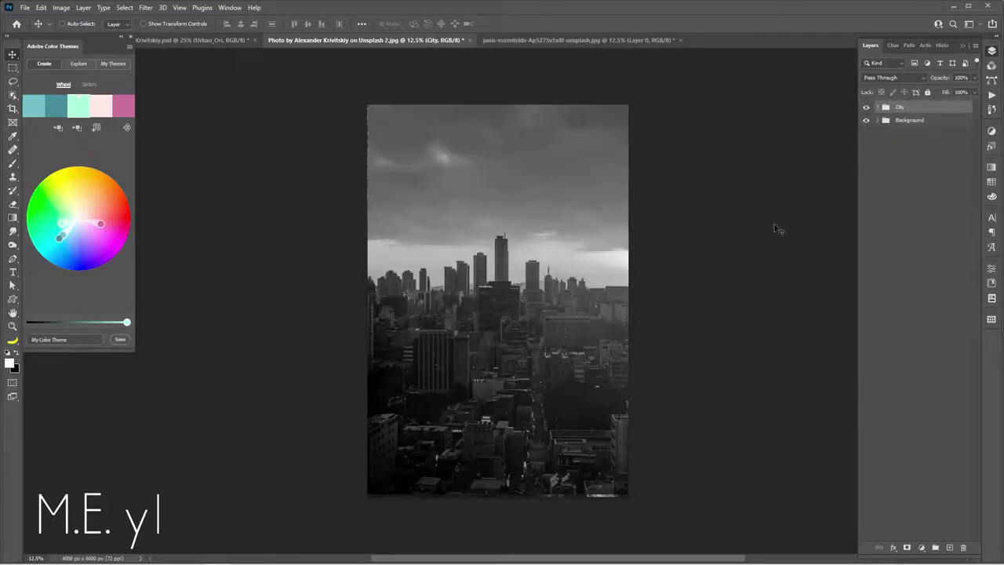
Add a white Color Fill layer below both groups, keep both groups visible, and expand them.
{"action": "left_click", "coordinate": [921, 547]}
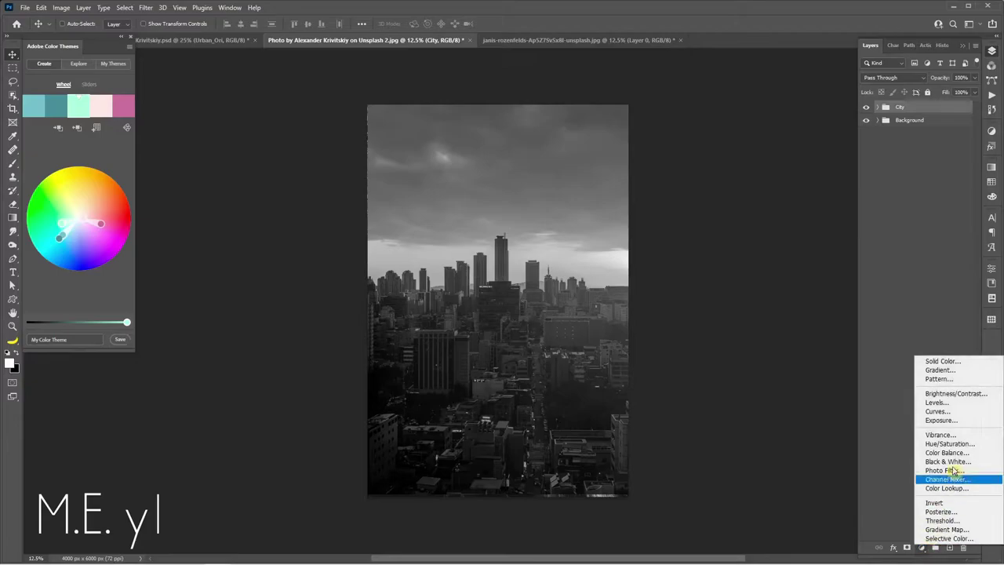
{"action": "left_click", "coordinate": [958, 361]}
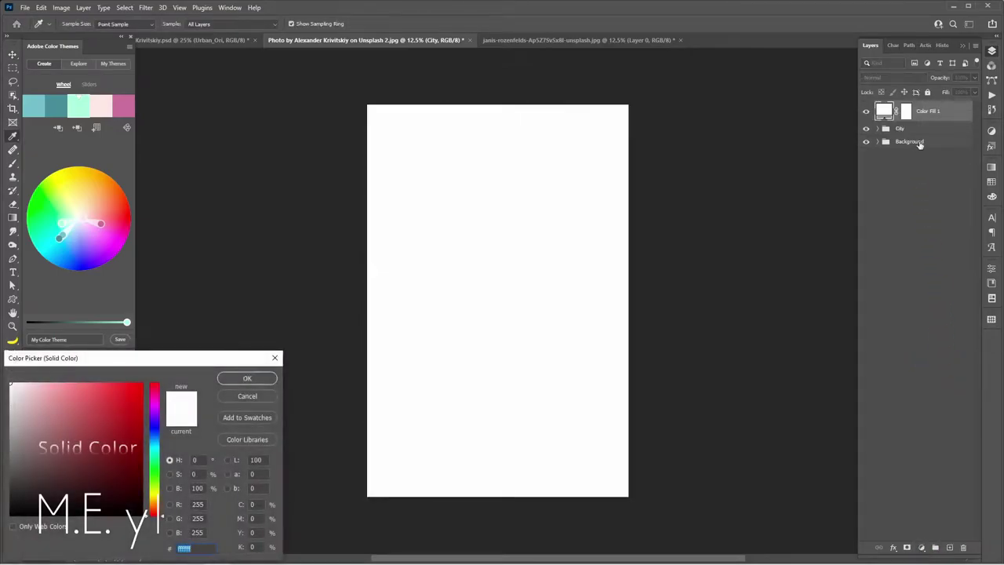
{"action": "key", "text": "Return"}
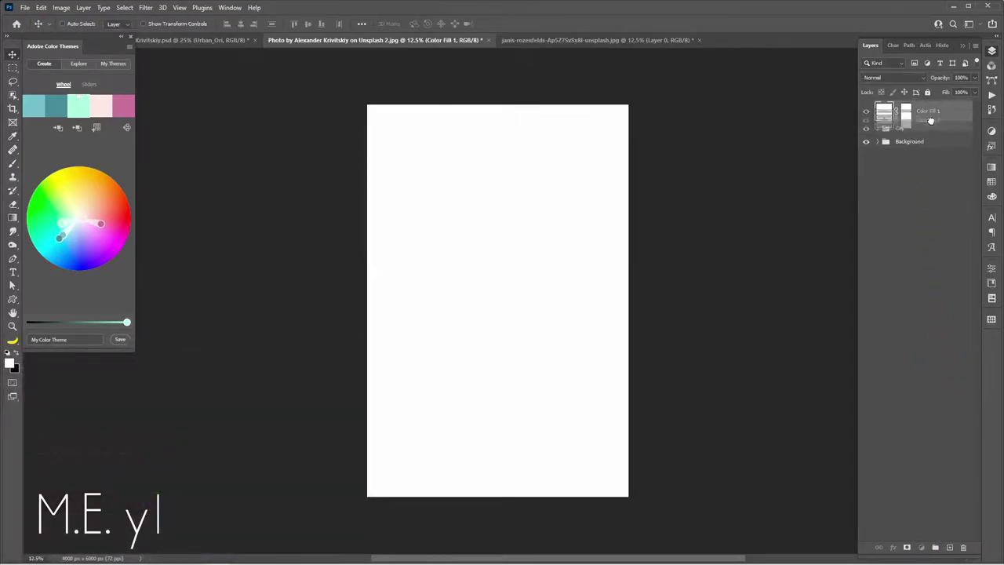
{"action": "left_click_drag", "start_coordinate": [925, 111], "coordinate": [930, 155]}
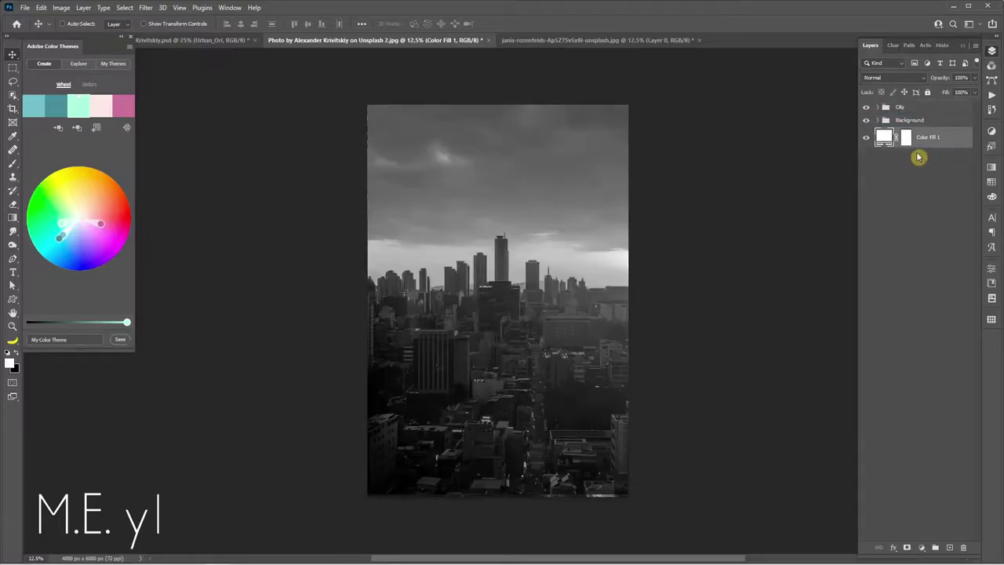
{"action": "left_click", "coordinate": [868, 138], "text": "alt"}
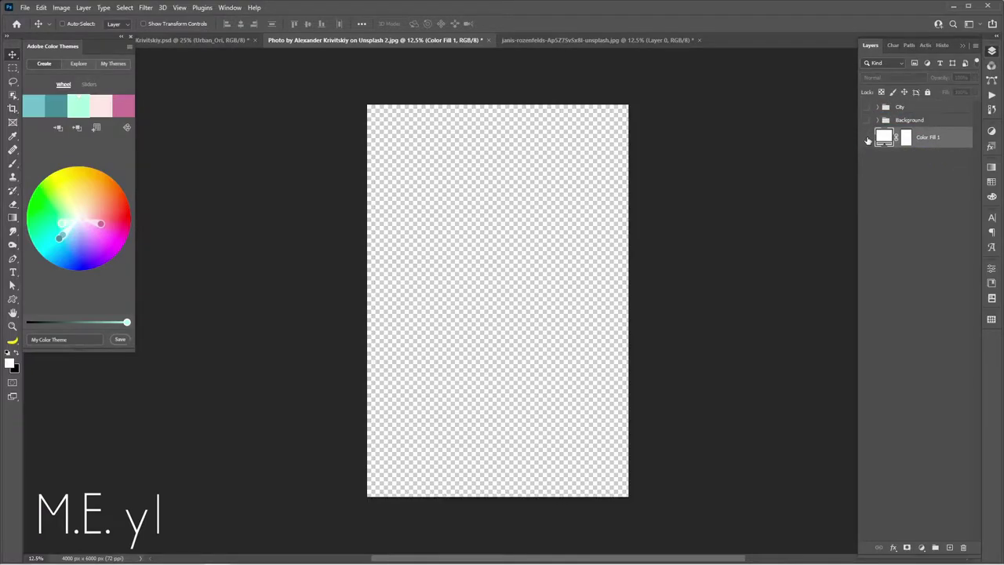
{"action": "left_click", "coordinate": [865, 121]}
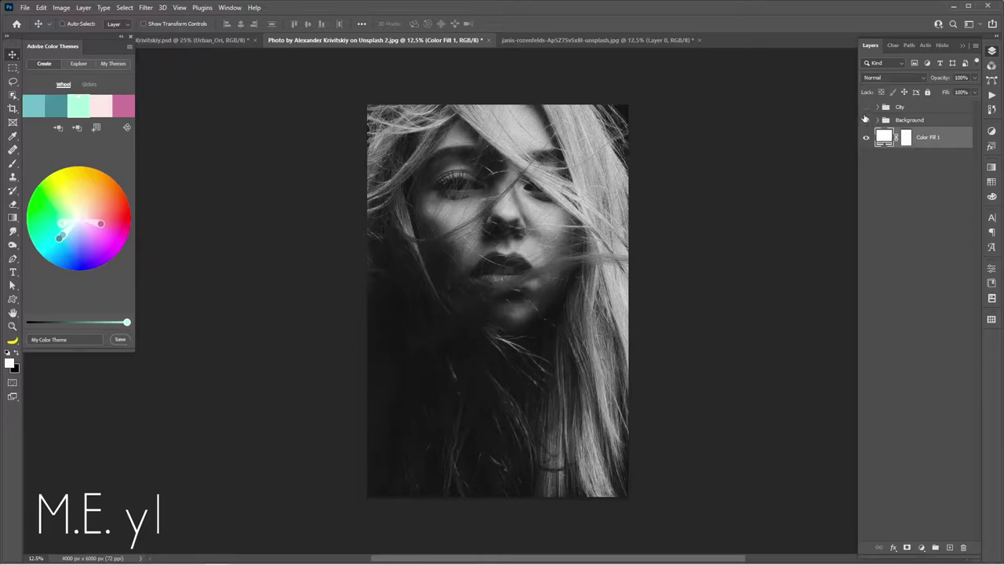
{"action": "left_click", "coordinate": [866, 107]}
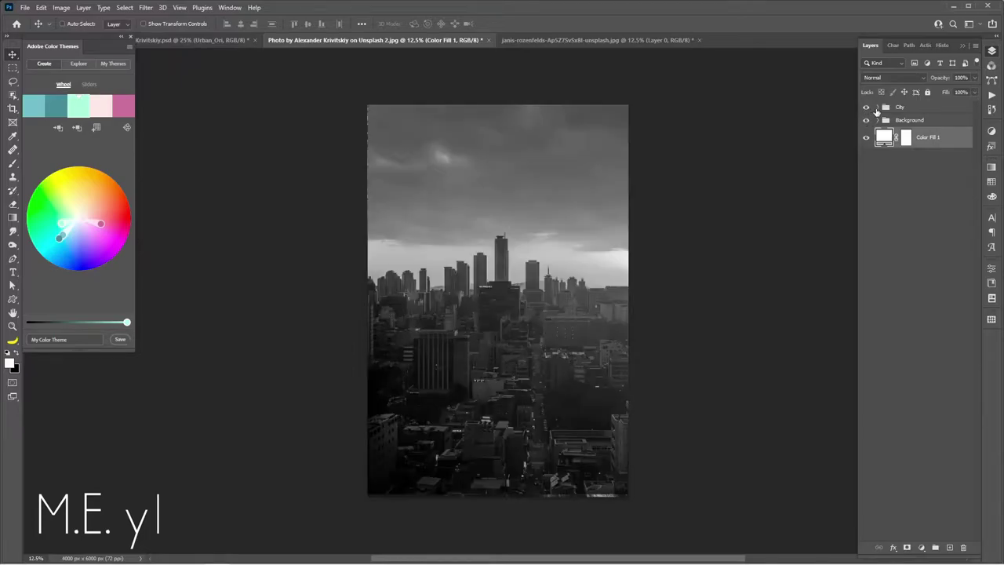
{"action": "left_click", "coordinate": [877, 107]}
{"action": "left_click", "coordinate": [877, 184]}
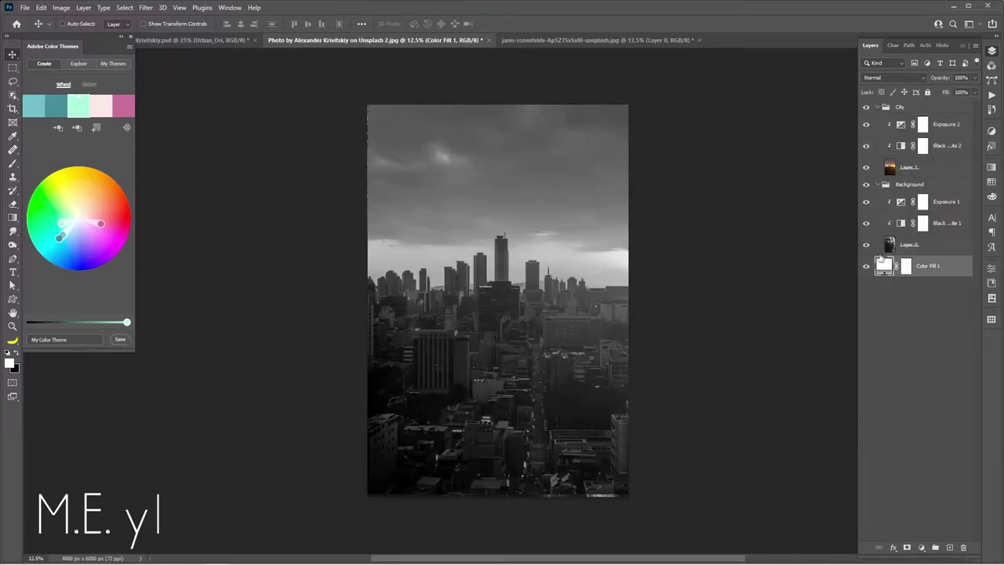
Set the City group to Lighten blend mode and move the city photo up over the forehead.
{"action": "left_click", "coordinate": [902, 104]}
{"action": "left_click", "coordinate": [909, 76]}
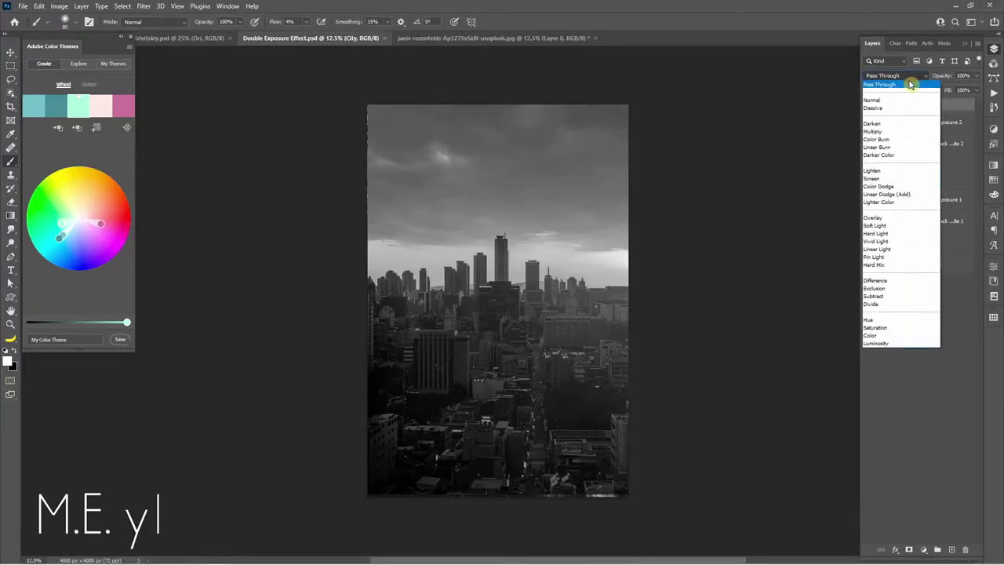
{"action": "left_click", "coordinate": [901, 171]}
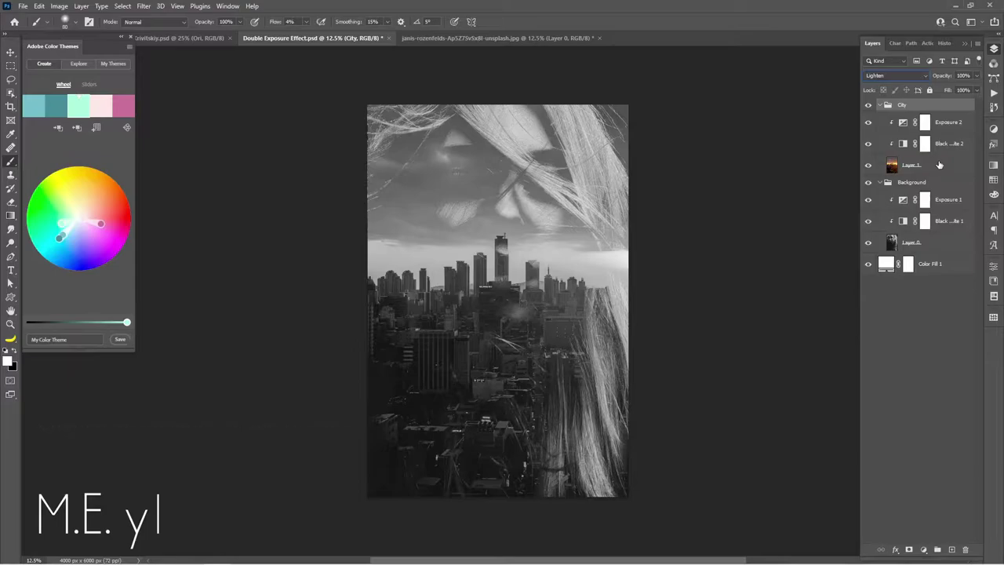
{"action": "left_click", "coordinate": [931, 165]}
{"action": "mouse_move", "coordinate": [536, 396]}
{"action": "left_mouse_down"}
{"action": "mouse_move", "coordinate": [531, 271]}
{"action": "mouse_move", "coordinate": [544, 270]}
{"action": "mouse_move", "coordinate": [532, 269]}
{"action": "left_mouse_up"}
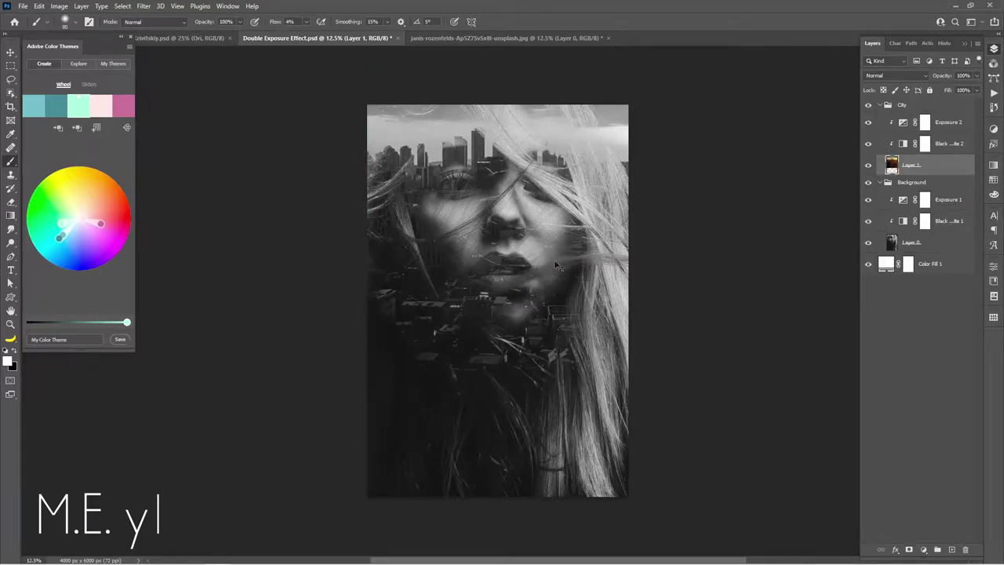
Free-transform the city photo to about 102% and shift it slightly left and up.
{"action": "key", "text": "ctrl+t"}
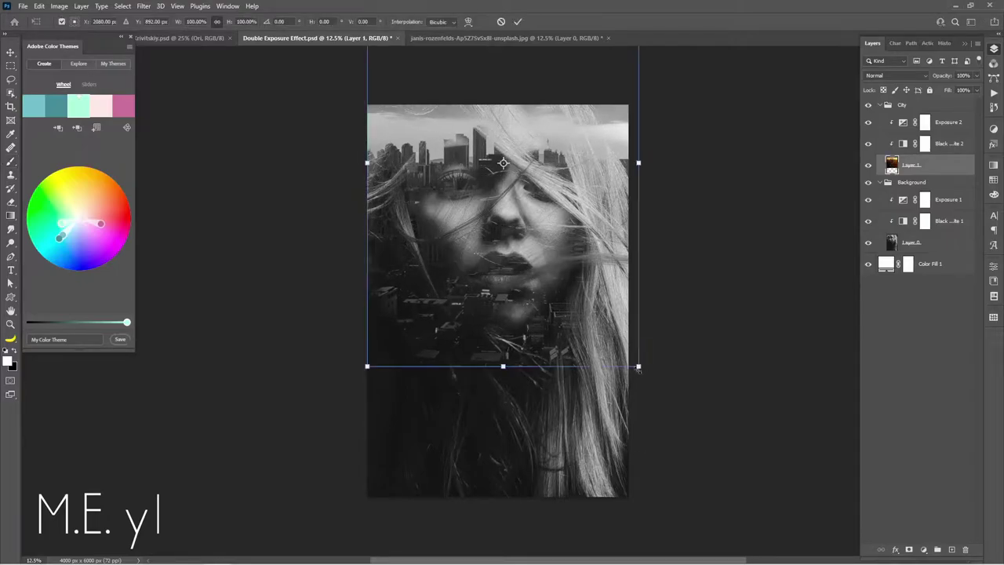
{"action": "left_click_drag", "start_coordinate": [638, 367], "coordinate": [661, 401]}
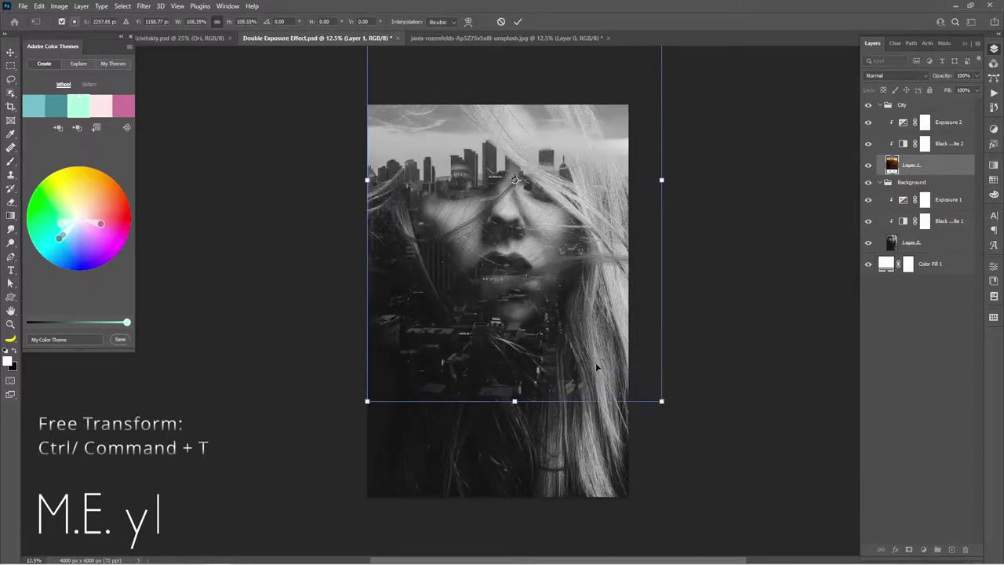
{"action": "left_click_drag", "start_coordinate": [595, 362], "coordinate": [580, 359]}
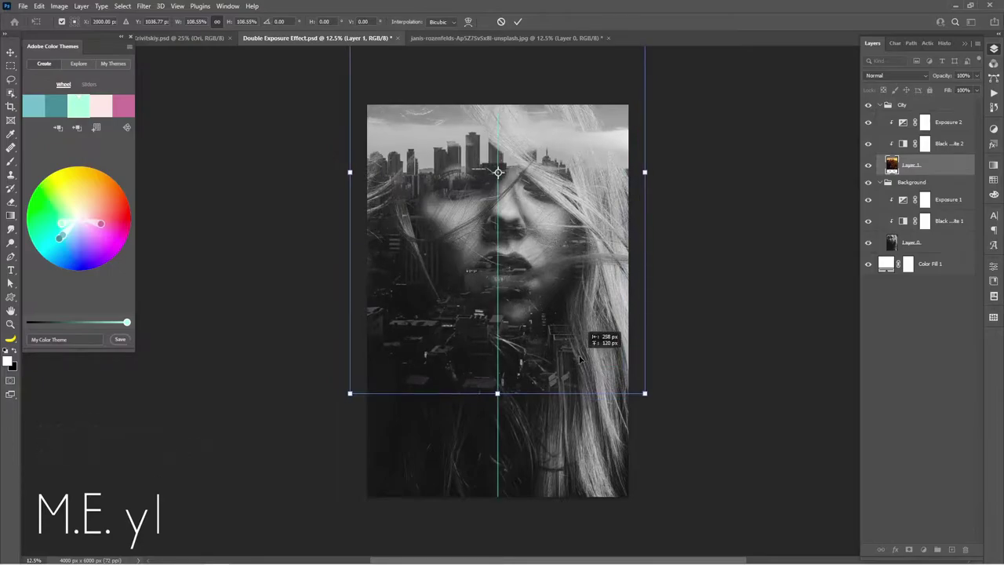
{"action": "mouse_move", "coordinate": [645, 394]}
{"action": "left_mouse_down"}
{"action": "mouse_move", "coordinate": [623, 367]}
{"action": "mouse_move", "coordinate": [640, 389]}
{"action": "left_mouse_up"}
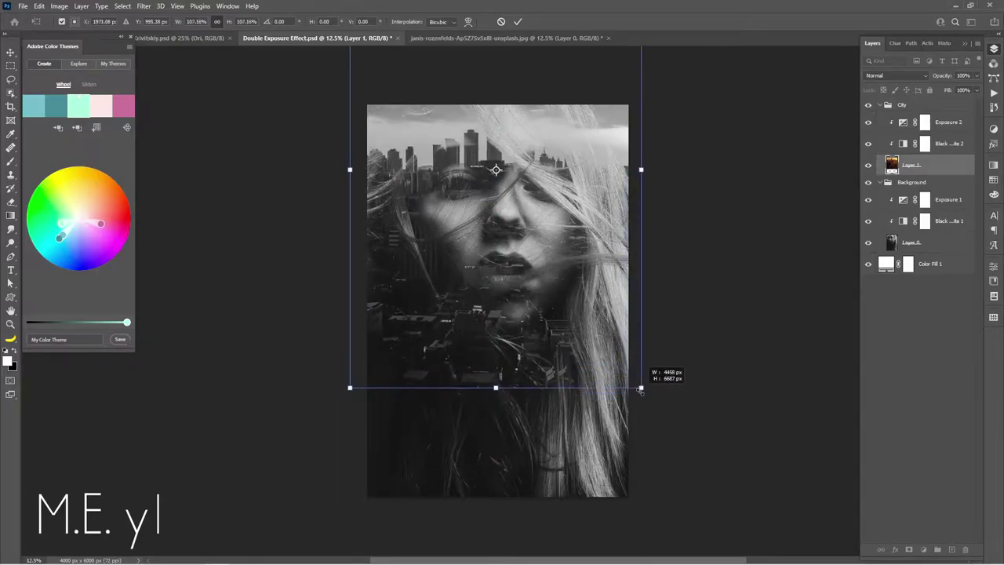
{"action": "key", "text": "Return"}
{"action": "key", "text": "b"}
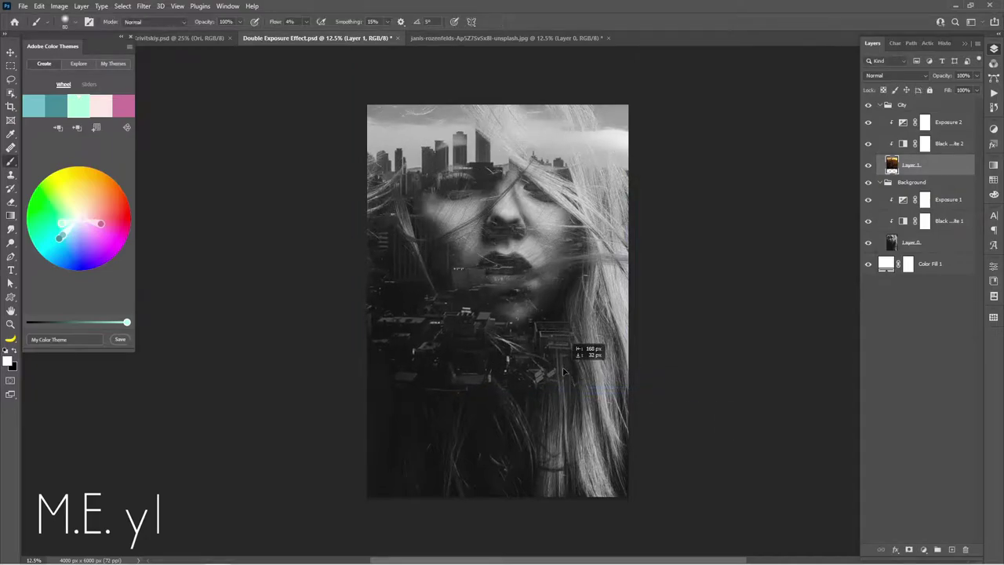
Mask the city photo and softly brush away its top corners and top edge with a 400–500 px brush.
{"action": "left_click", "coordinate": [908, 549]}
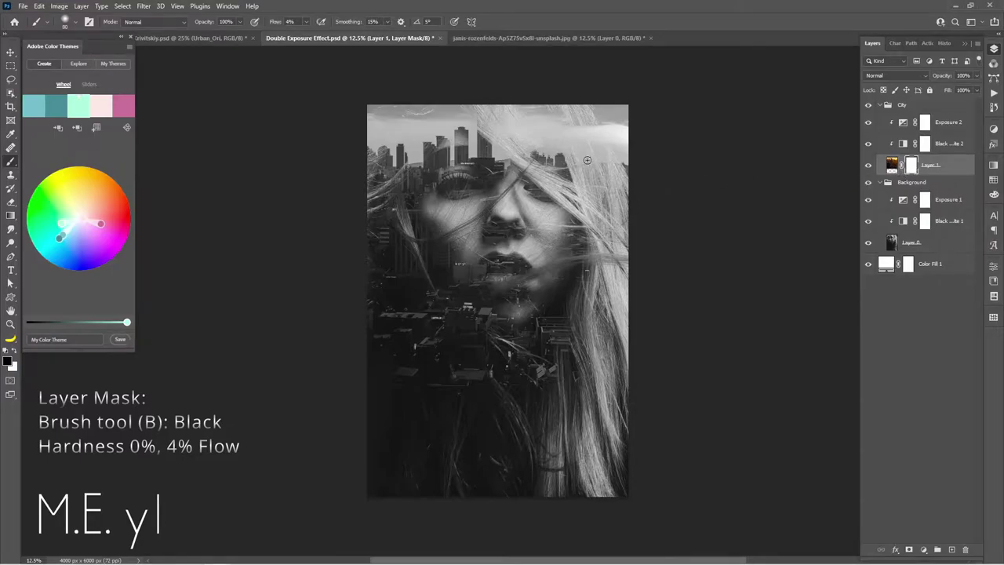
{"action": "key", "text": "bracketright"}
{"action": "key", "text": "bracketright"}
{"action": "key", "text": "bracketright"}
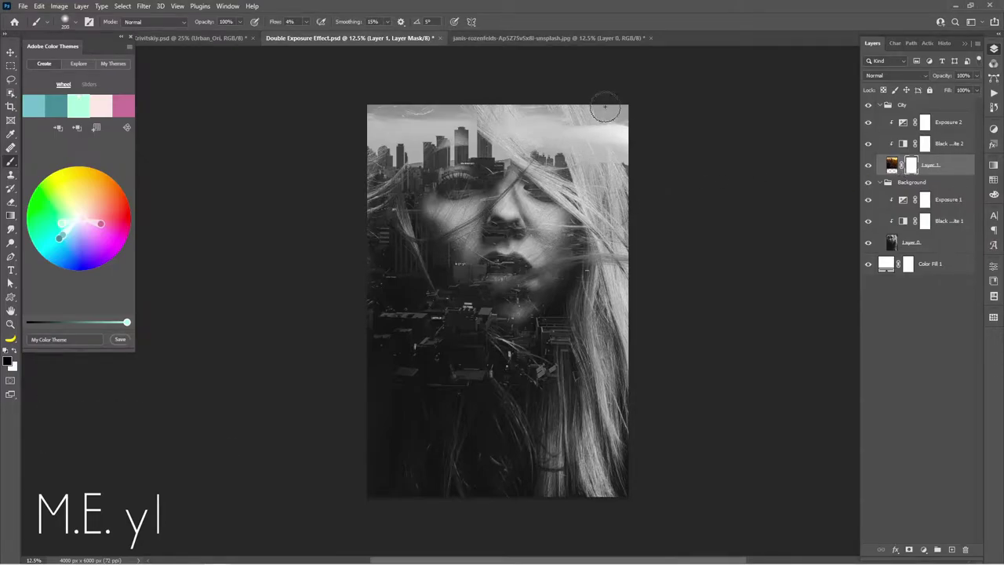
{"action": "key", "text": "bracketright"}
{"action": "key", "text": "bracketright"}
{"action": "key", "text": "bracketright"}
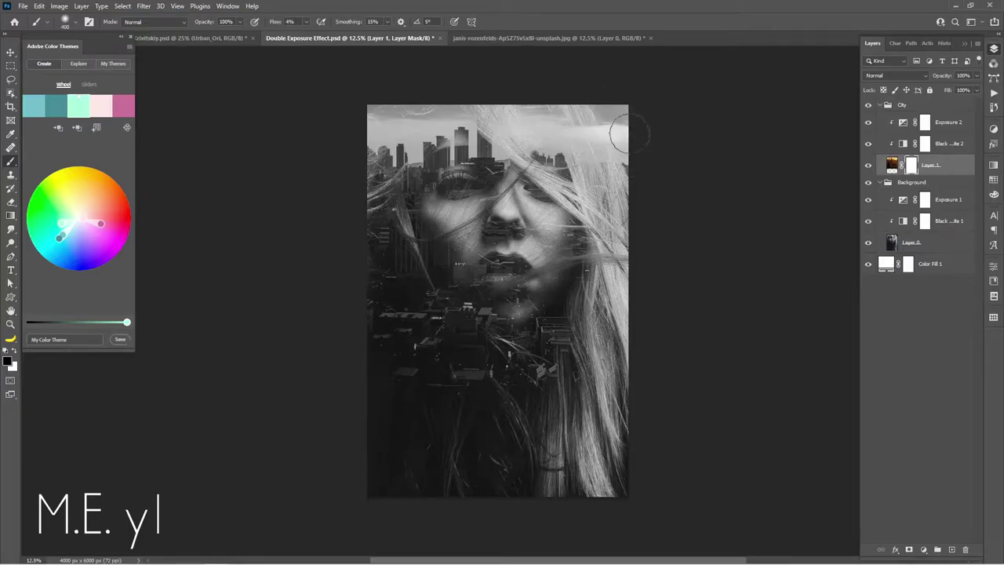
{"action": "mouse_move", "coordinate": [629, 133]}
{"action": "left_mouse_down"}
{"action": "mouse_move", "coordinate": [628, 101]}
{"action": "mouse_move", "coordinate": [612, 89]}
{"action": "mouse_move", "coordinate": [643, 164]}
{"action": "mouse_move", "coordinate": [588, 98]}
{"action": "mouse_move", "coordinate": [610, 111]}
{"action": "mouse_move", "coordinate": [633, 183]}
{"action": "mouse_move", "coordinate": [615, 101]}
{"action": "left_mouse_up"}
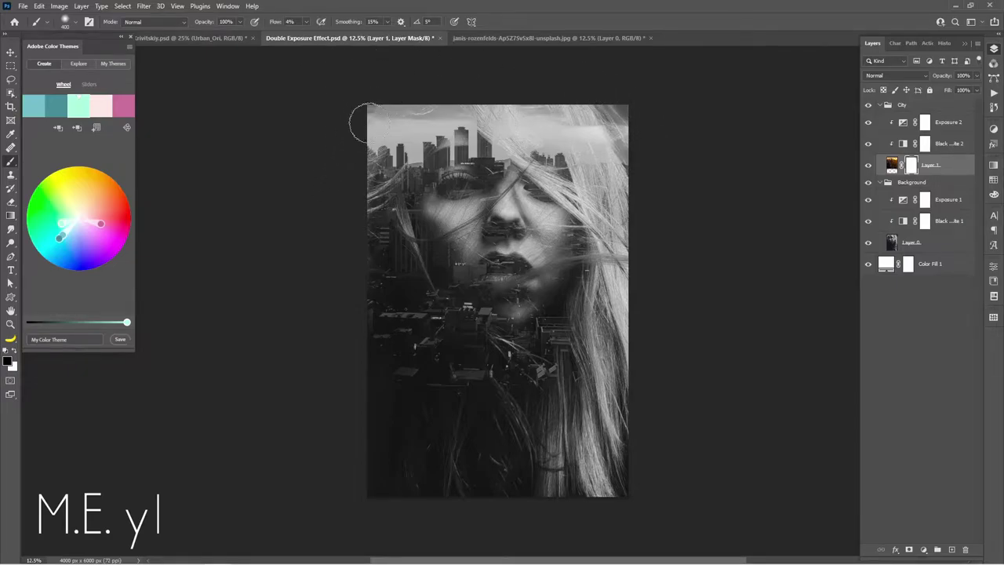
{"action": "mouse_move", "coordinate": [366, 122]}
{"action": "left_mouse_down"}
{"action": "mouse_move", "coordinate": [404, 90]}
{"action": "mouse_move", "coordinate": [414, 101]}
{"action": "mouse_move", "coordinate": [380, 169]}
{"action": "left_mouse_up"}
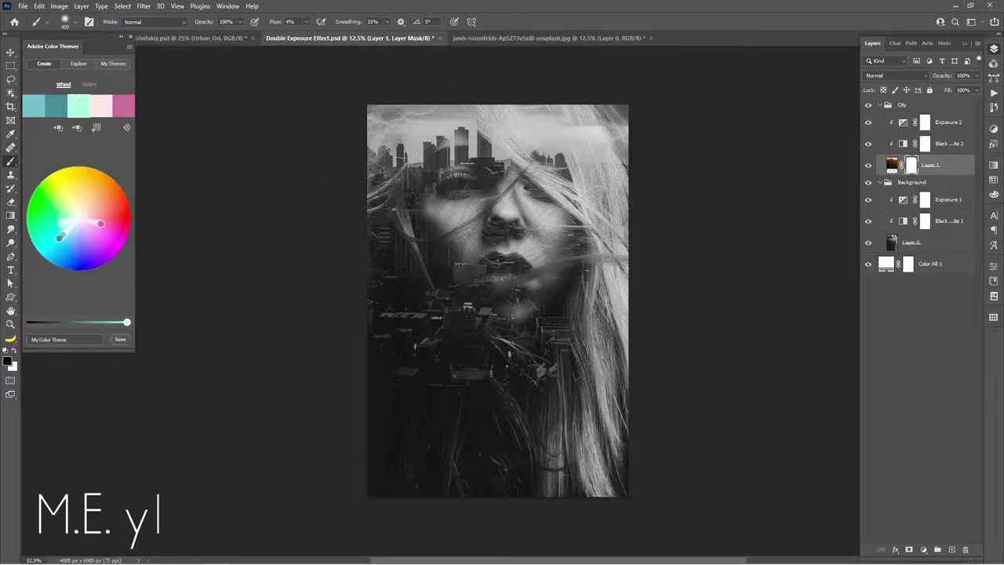
{"action": "key", "text": "bracketright"}
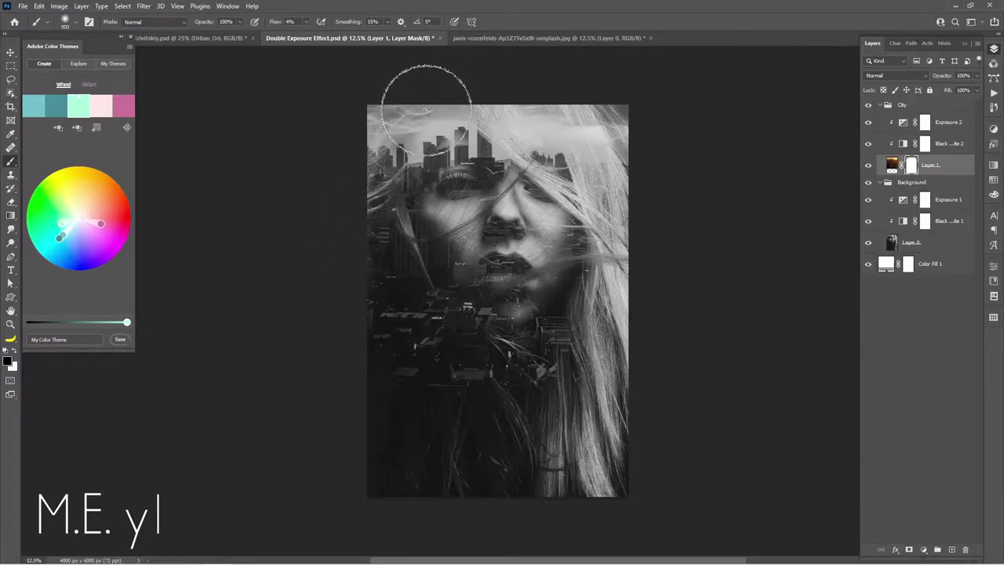
{"action": "mouse_move", "coordinate": [426, 110]}
{"action": "left_mouse_down"}
{"action": "mouse_move", "coordinate": [403, 180]}
{"action": "mouse_move", "coordinate": [526, 79]}
{"action": "mouse_move", "coordinate": [426, 102]}
{"action": "mouse_move", "coordinate": [461, 96]}
{"action": "left_mouse_up"}
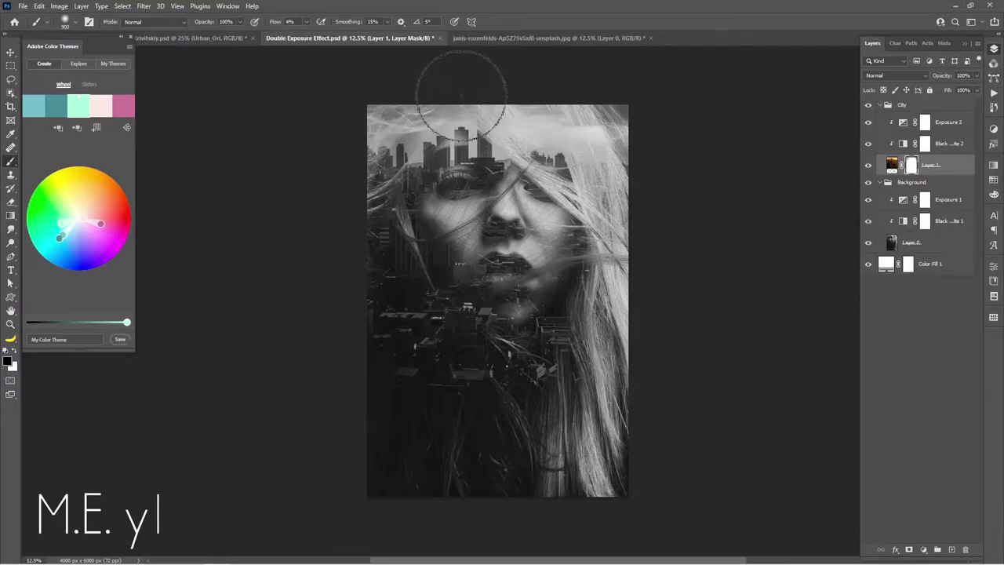
{"action": "left_click", "coordinate": [869, 167]}
{"action": "left_click", "coordinate": [868, 166]}
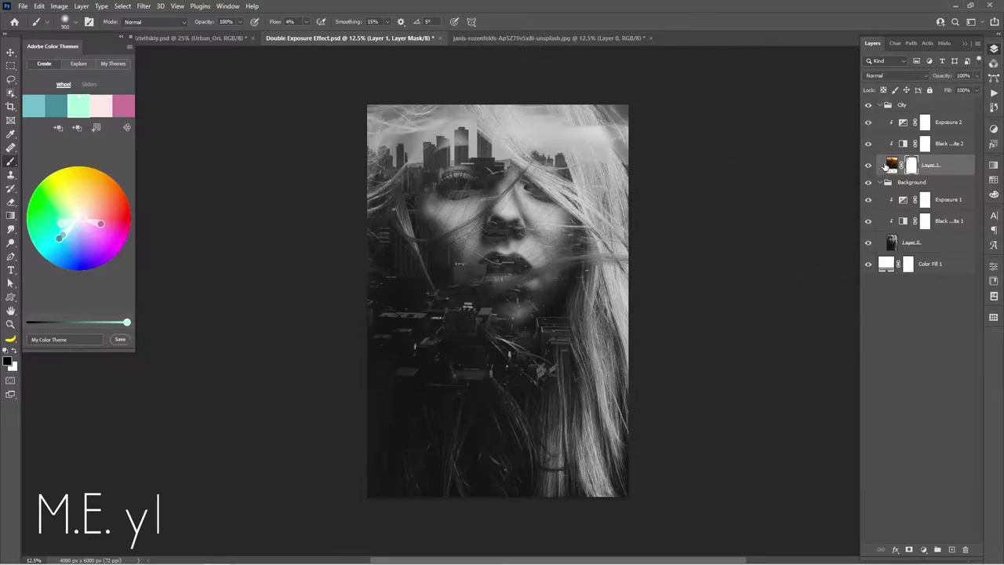
{"action": "left_click", "coordinate": [908, 168], "text": "ctrl"}
{"action": "key", "text": "ctrl+d"}
{"action": "left_click", "coordinate": [910, 167], "text": "alt"}
{"action": "left_click", "coordinate": [910, 167], "text": "alt"}
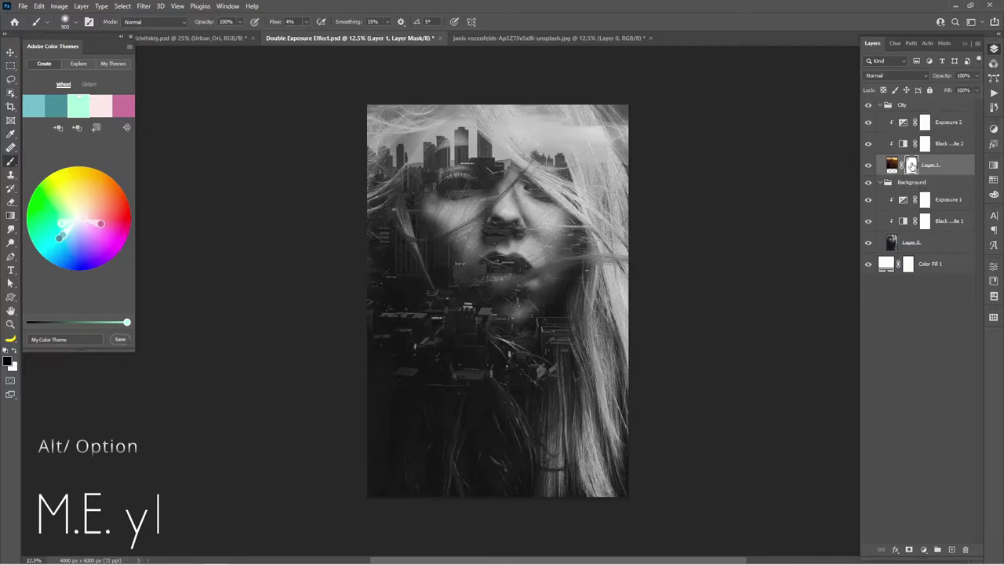
{"action": "left_click", "coordinate": [910, 166], "text": "ctrl"}
{"action": "left_click", "coordinate": [910, 166], "text": "shift"}
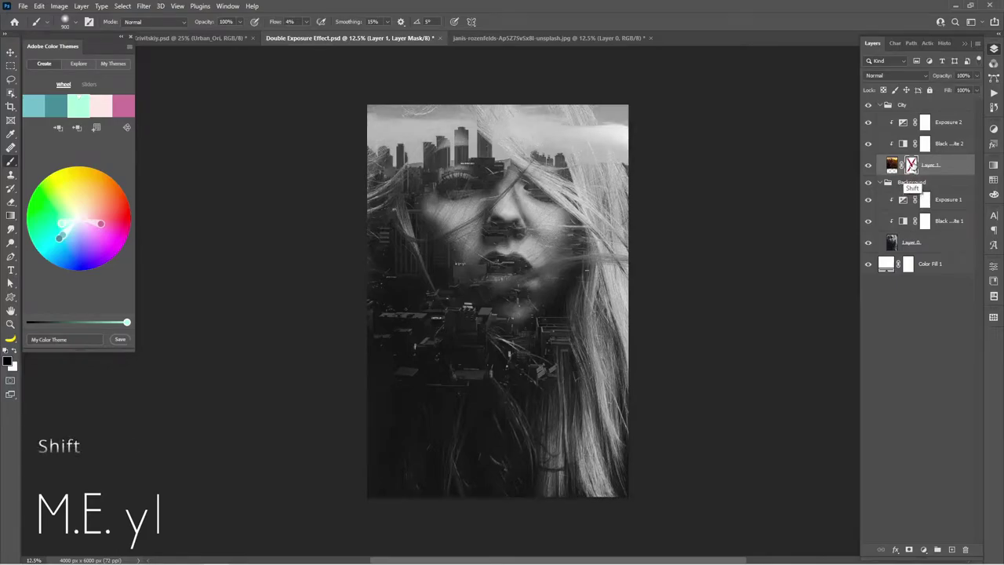
{"action": "left_click", "coordinate": [911, 165], "text": "shift"}
{"action": "left_click", "coordinate": [911, 165], "text": "shift"}
{"action": "left_click", "coordinate": [910, 164], "text": "shift"}
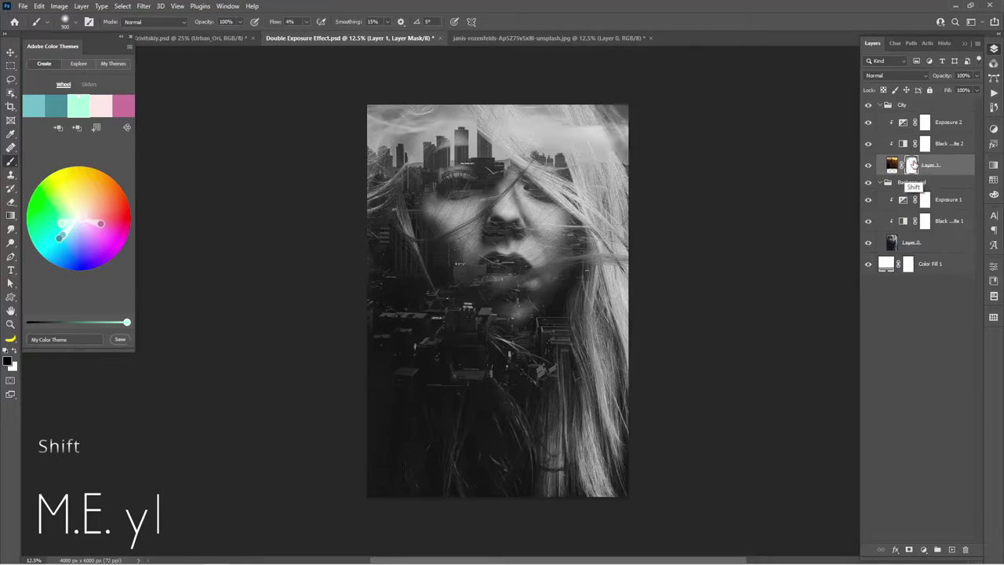
Set the city's Black & White 2 Reds to 68 and Yellows to 32.
{"action": "double_click", "coordinate": [902, 144]}
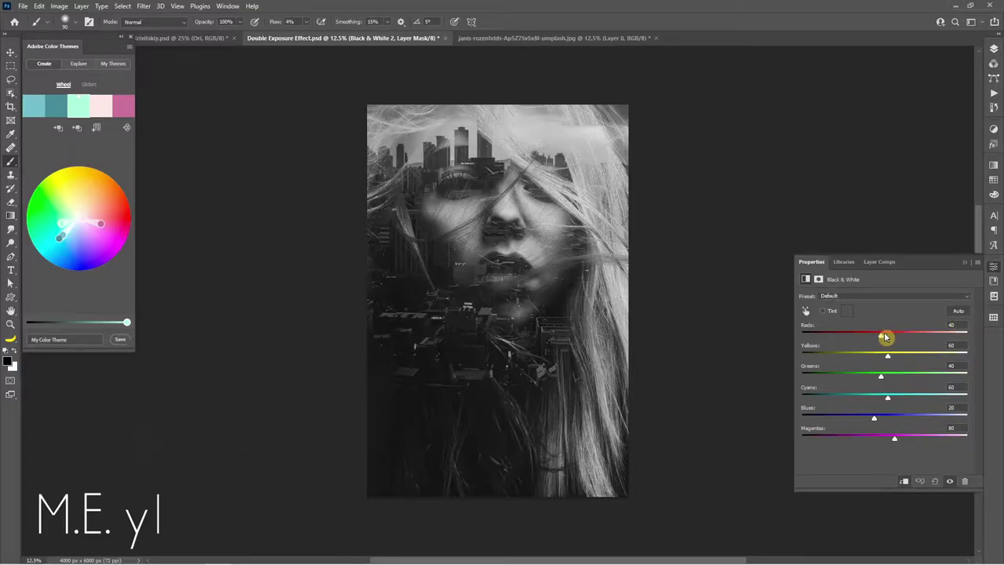
{"action": "mouse_move", "coordinate": [882, 341]}
{"action": "left_mouse_down"}
{"action": "mouse_move", "coordinate": [871, 341]}
{"action": "mouse_move", "coordinate": [892, 342]}
{"action": "left_mouse_up"}
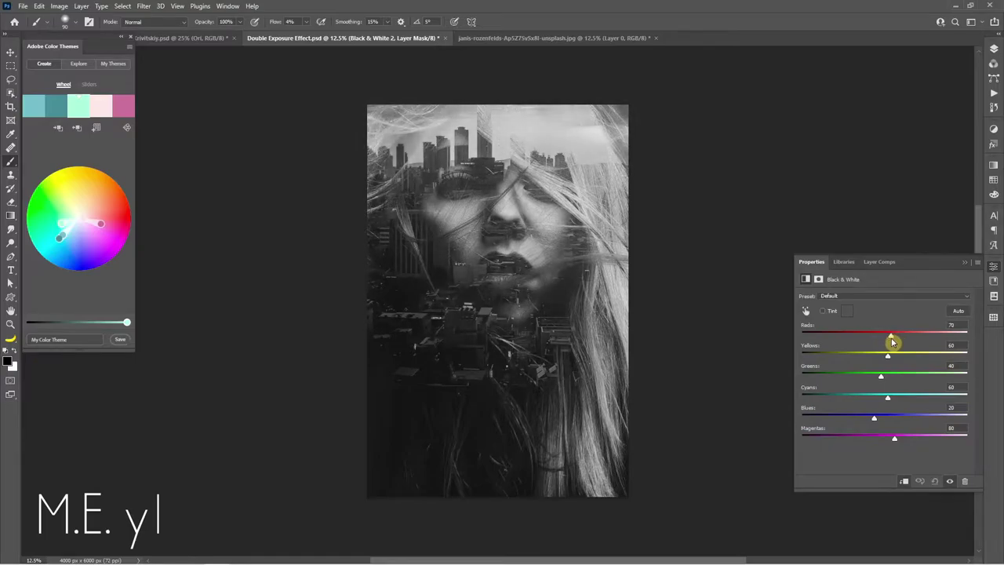
{"action": "left_click_drag", "start_coordinate": [888, 356], "coordinate": [880, 357]}
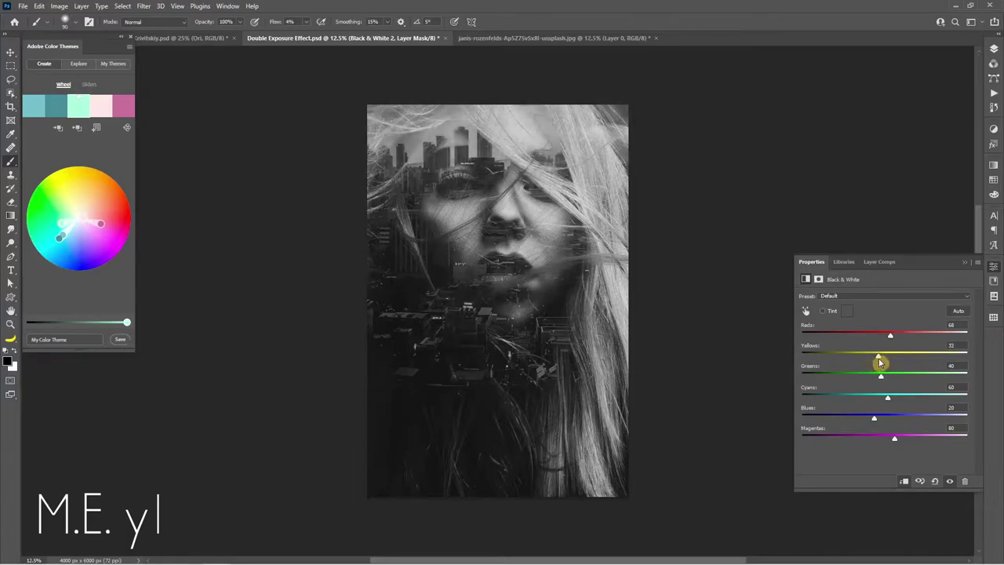
{"action": "left_click_drag", "start_coordinate": [880, 360], "coordinate": [879, 355]}
{"action": "left_click", "coordinate": [994, 49]}
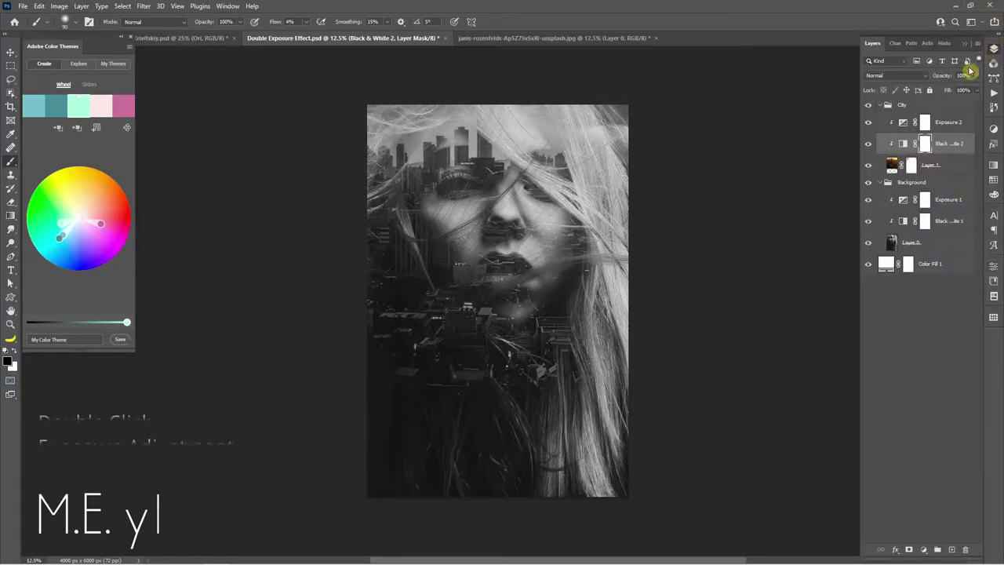
Lower the city's Exposure 2 to about -0.23.
{"action": "double_click", "coordinate": [903, 124]}
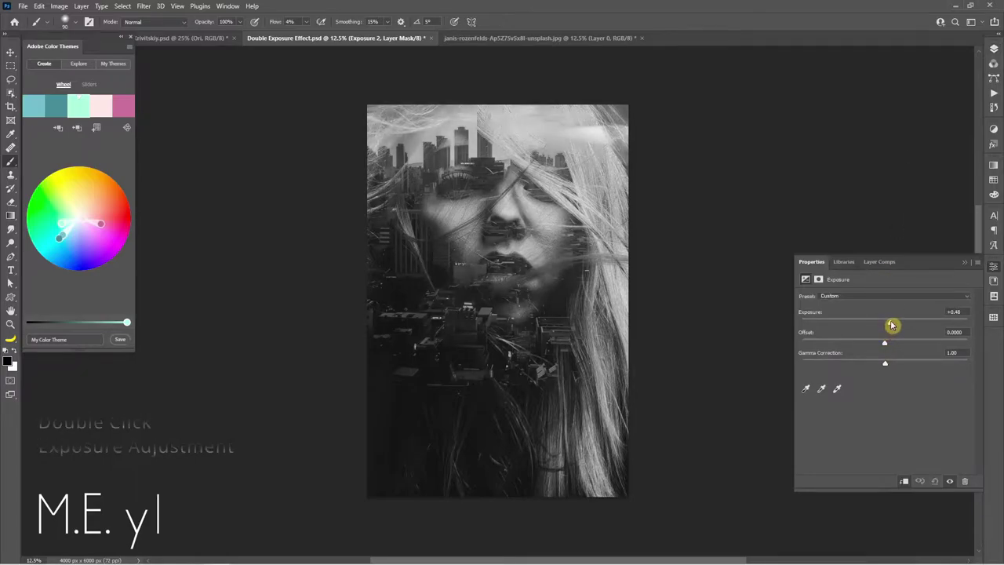
{"action": "left_click_drag", "start_coordinate": [887, 325], "coordinate": [877, 322]}
{"action": "left_click", "coordinate": [994, 51]}
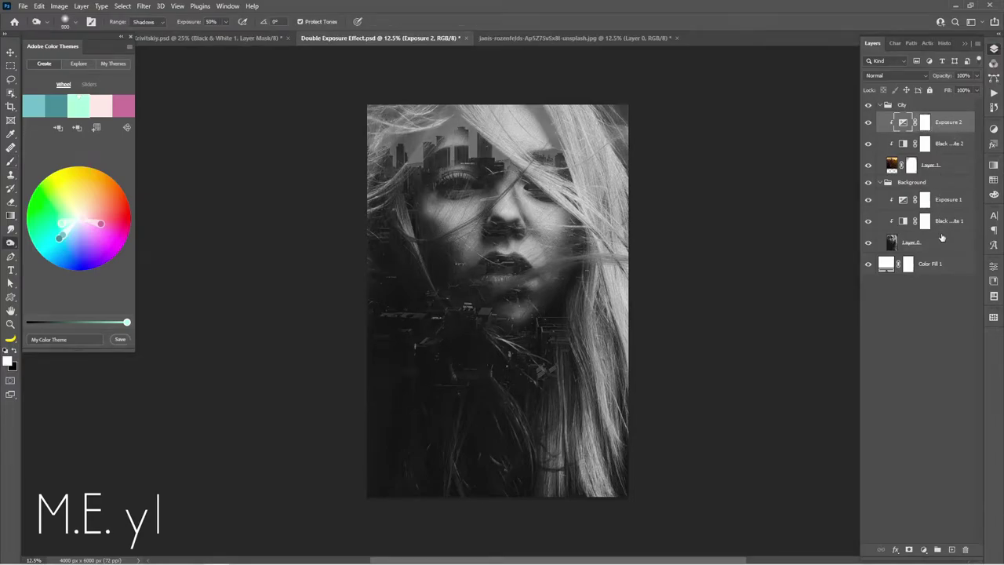
Enable Tint on the portrait's Black & White 1 adjustment and bring up its tint colour picker.
{"action": "left_click", "coordinate": [941, 246]}
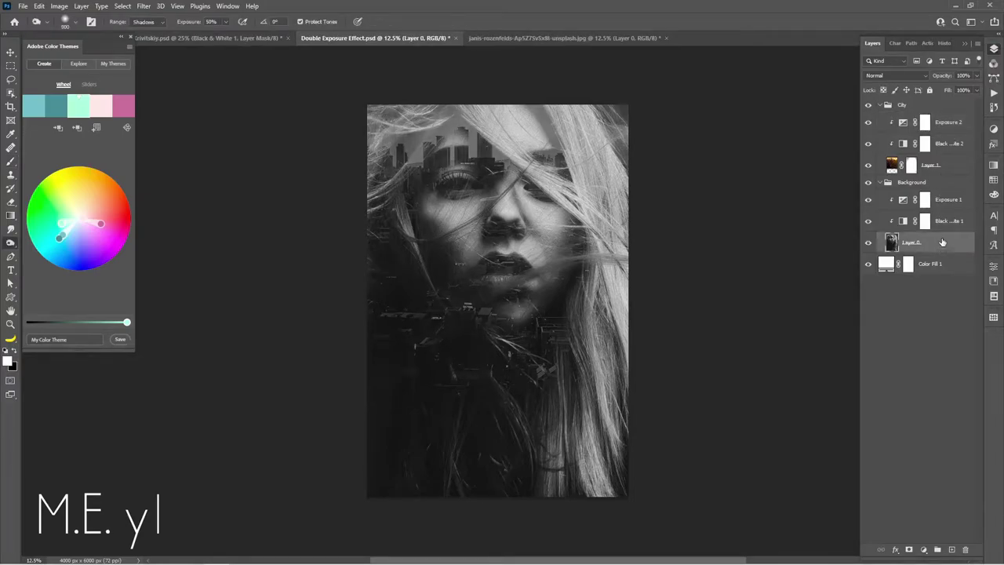
{"action": "double_click", "coordinate": [904, 221]}
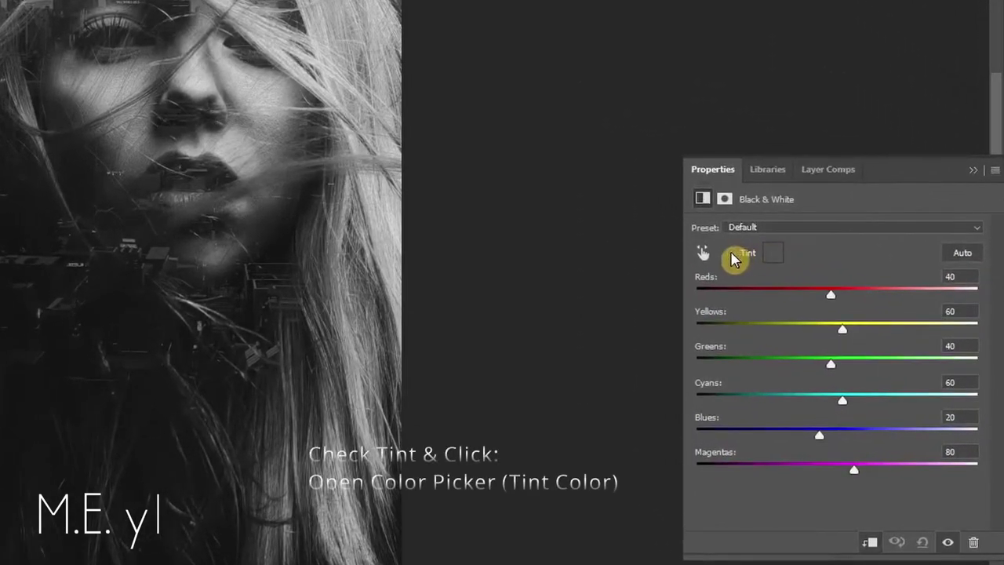
{"action": "left_click", "coordinate": [731, 252]}
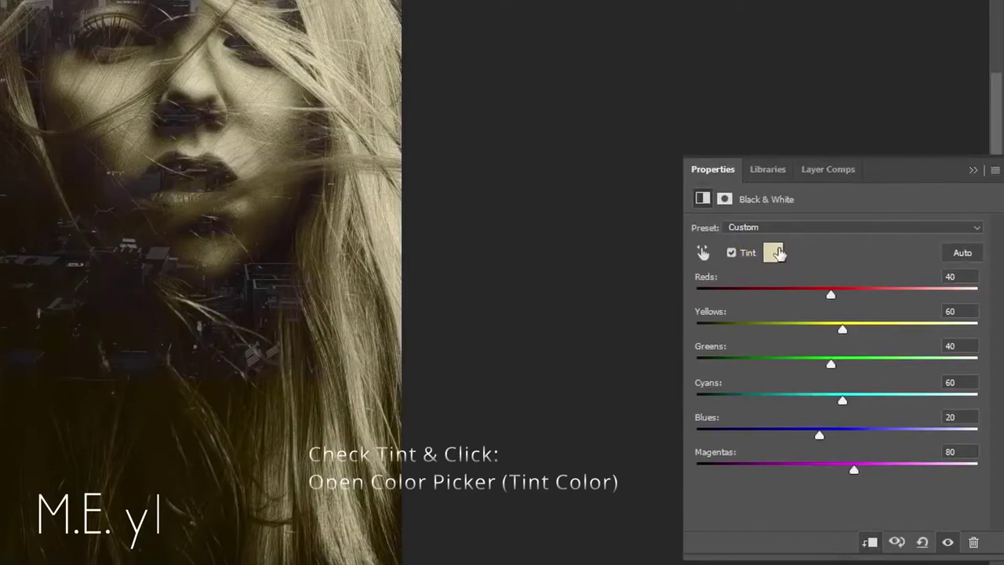
{"action": "left_click", "coordinate": [773, 254]}
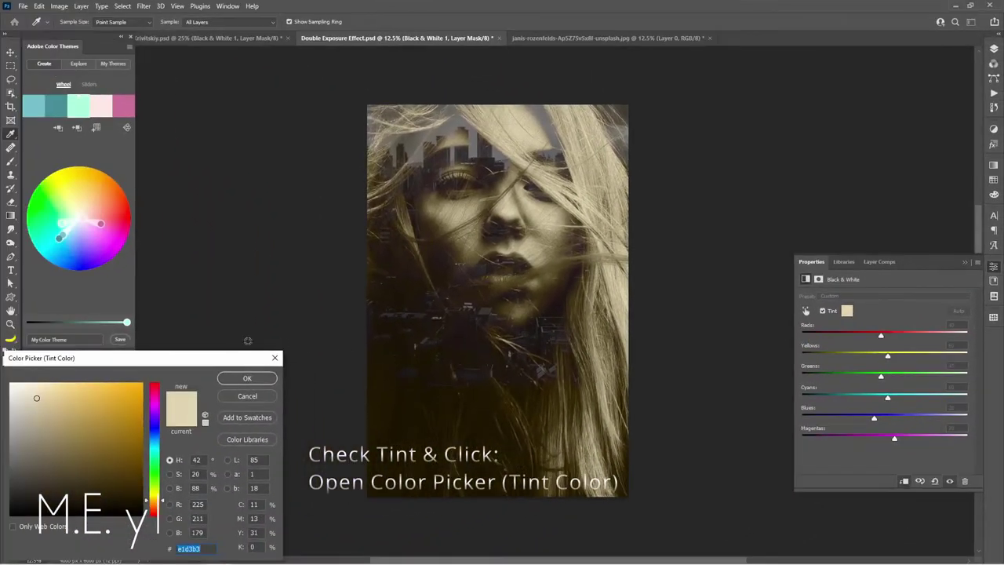
{"action": "mouse_move", "coordinate": [229, 361]}
{"action": "left_mouse_down"}
{"action": "mouse_move", "coordinate": [265, 343]}
{"action": "mouse_move", "coordinate": [243, 346]}
{"action": "left_mouse_up"}
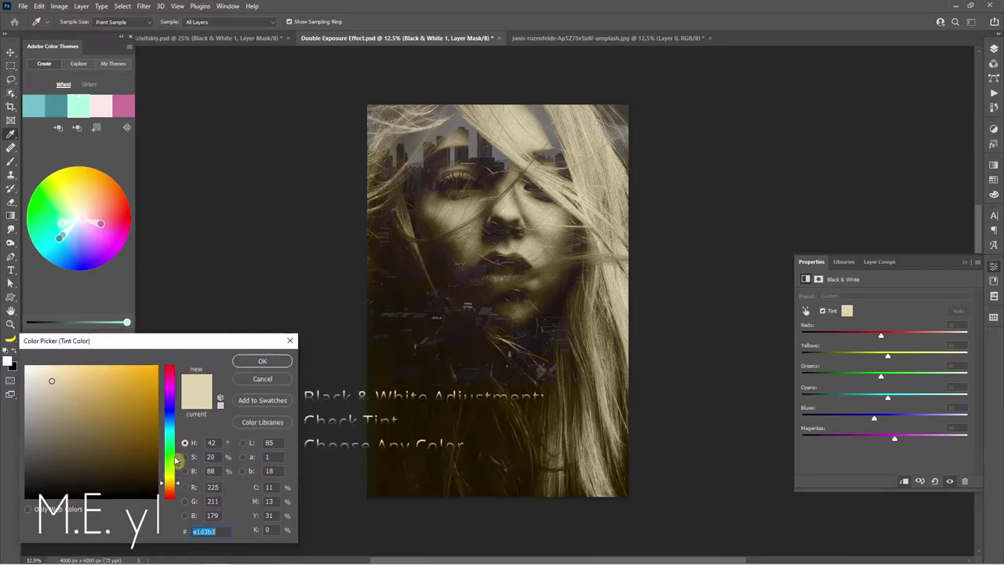
Preview cyan, blue, magenta, green and sepia tints, accept sepia, then turn Tint off.
{"action": "left_click", "coordinate": [177, 431]}
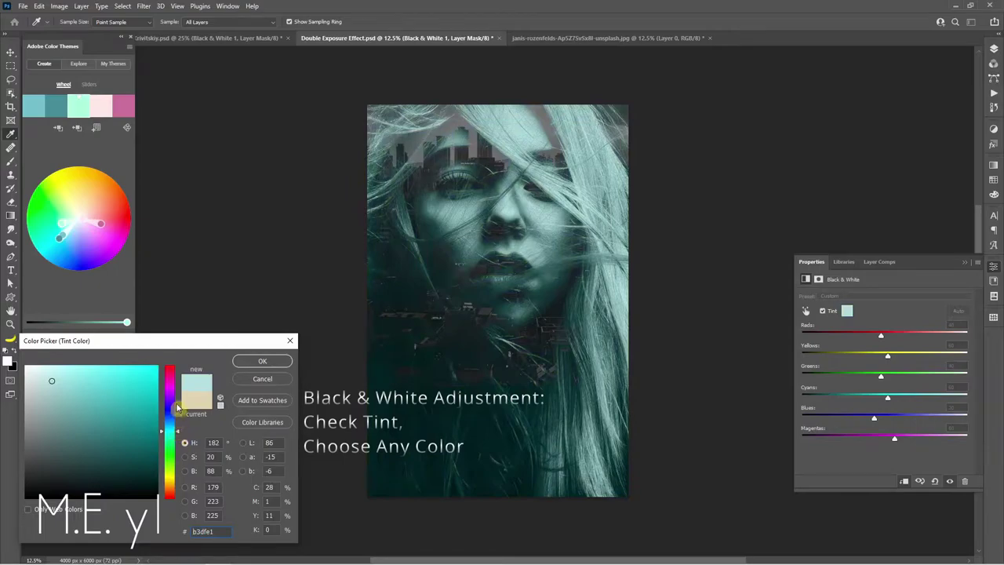
{"action": "left_click", "coordinate": [178, 410]}
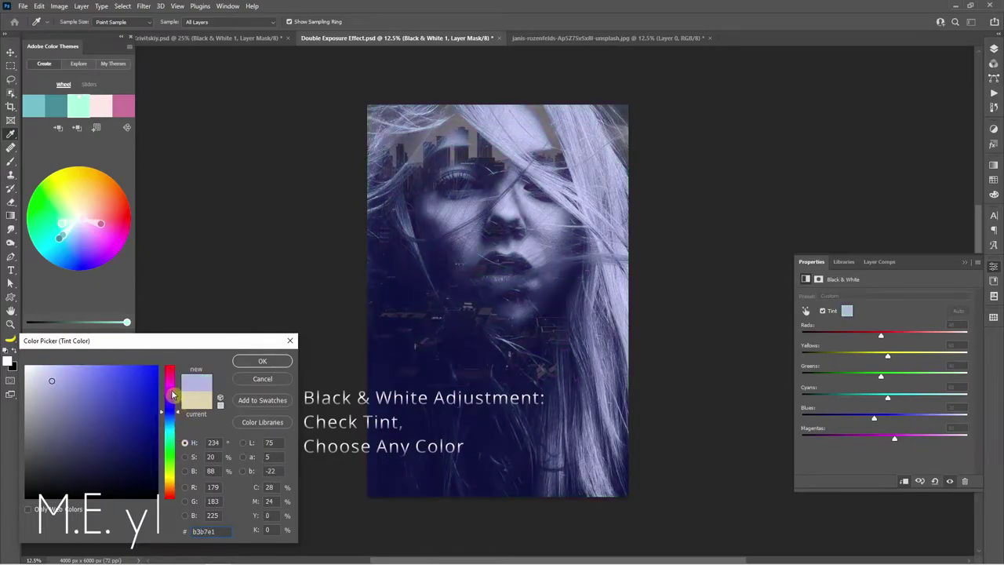
{"action": "left_click", "coordinate": [177, 388]}
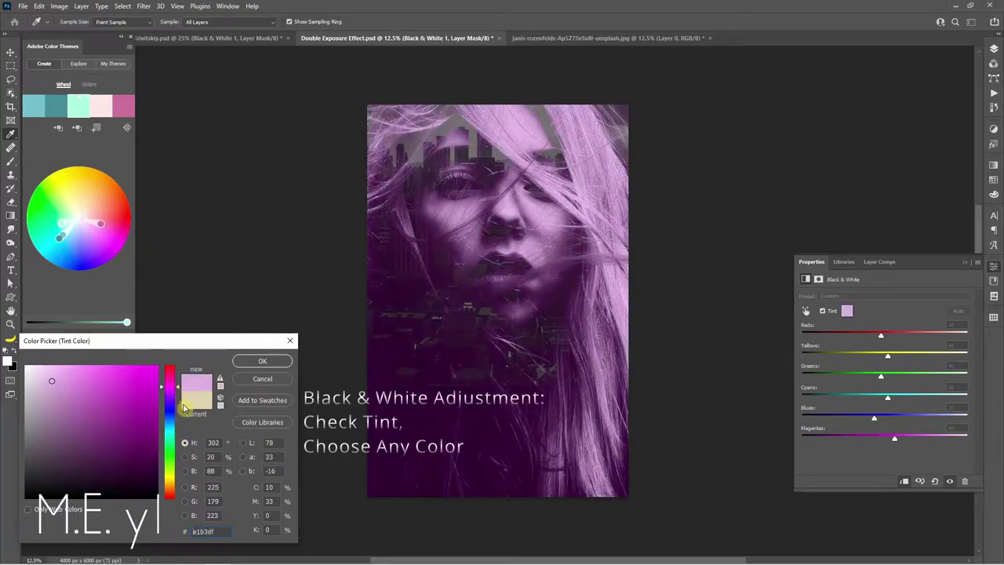
{"action": "left_click", "coordinate": [177, 414]}
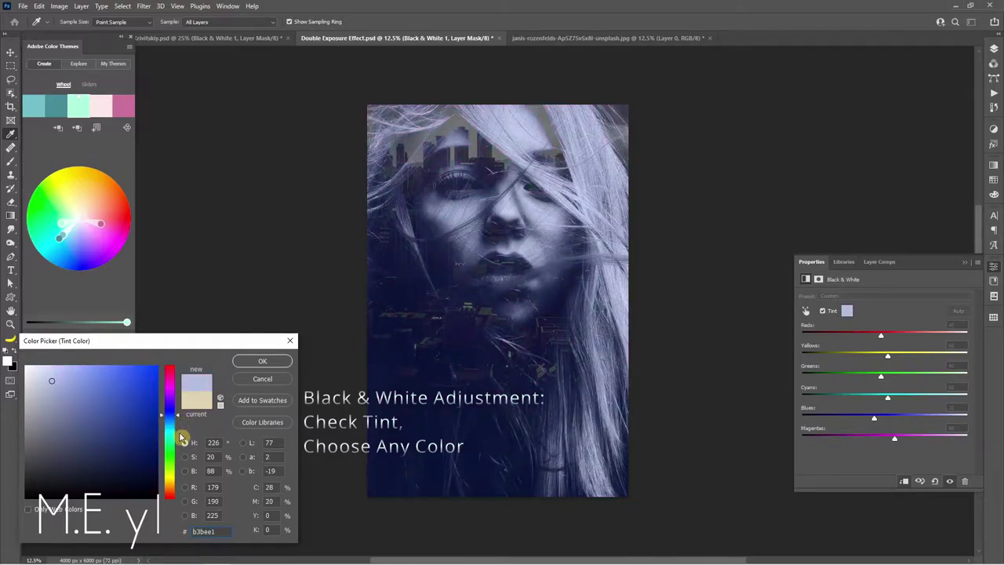
{"action": "left_click", "coordinate": [178, 452]}
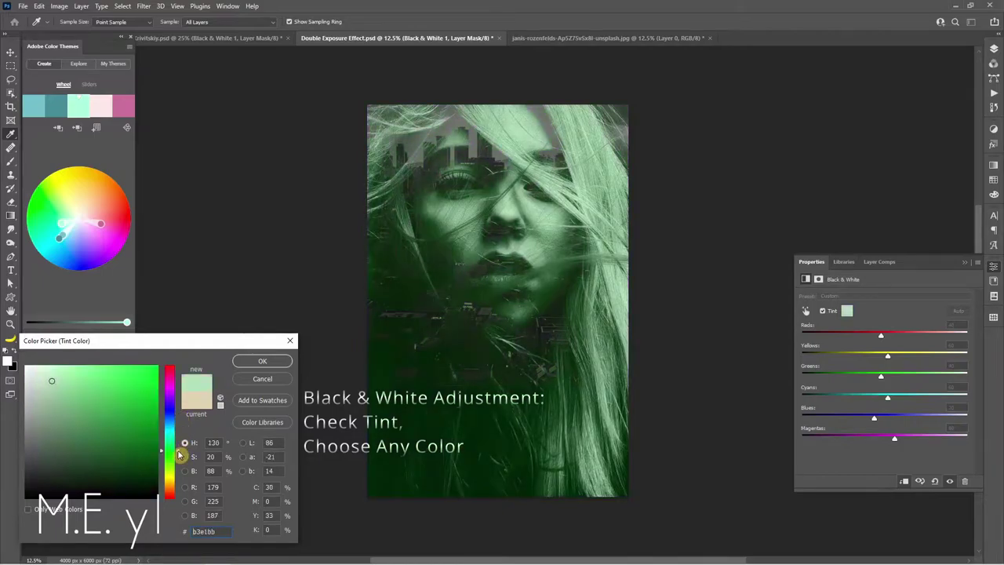
{"action": "left_click", "coordinate": [180, 484]}
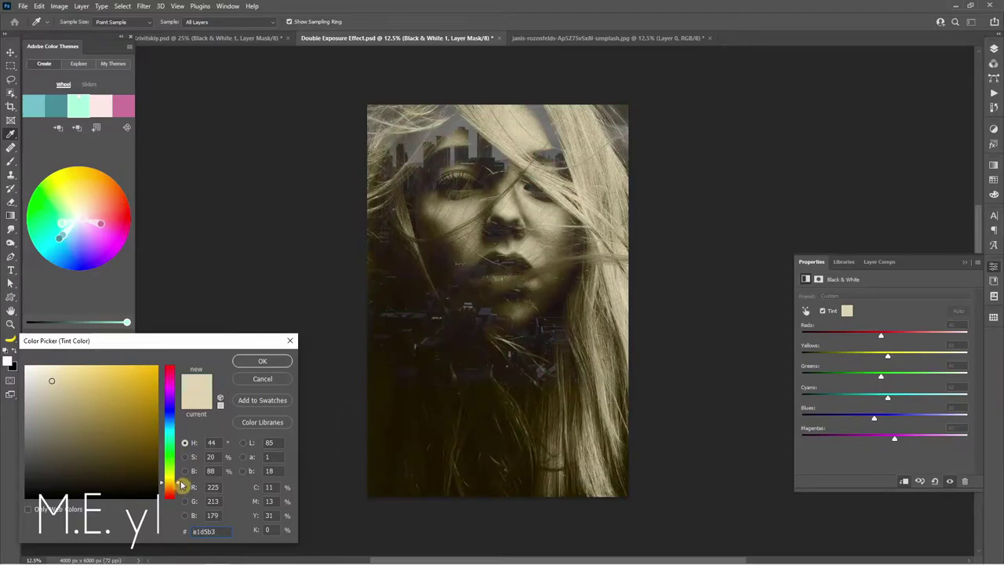
{"action": "left_click", "coordinate": [261, 361]}
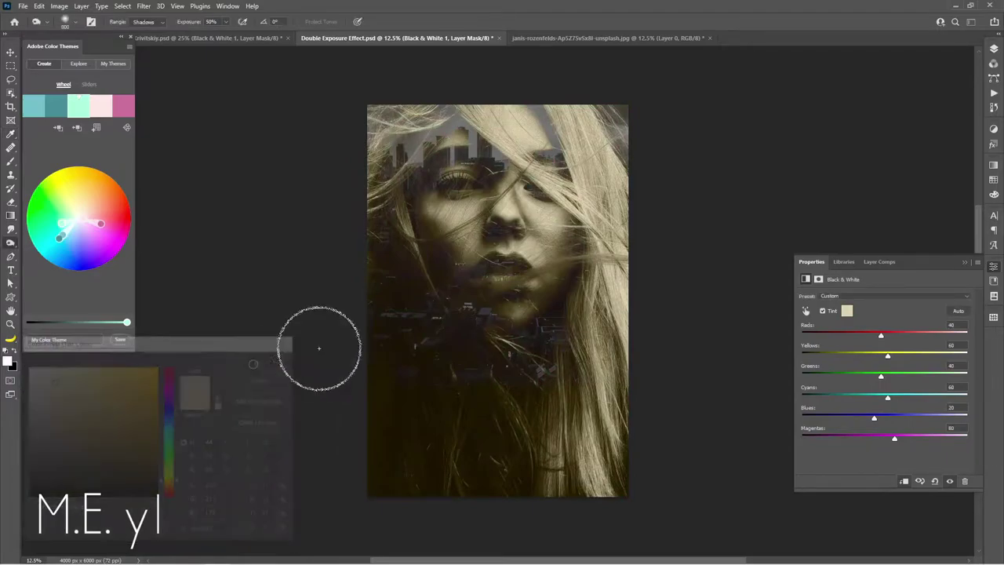
{"action": "left_click", "coordinate": [822, 311]}
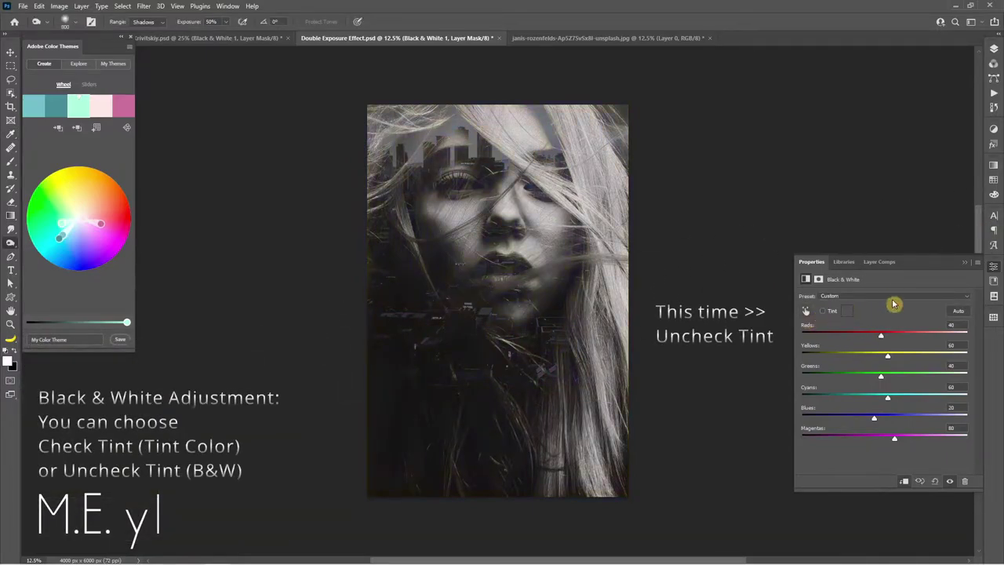
Raise the portrait's Exposure 1 to +0.74 and reselect Layer 0.
{"action": "left_click", "coordinate": [993, 49]}
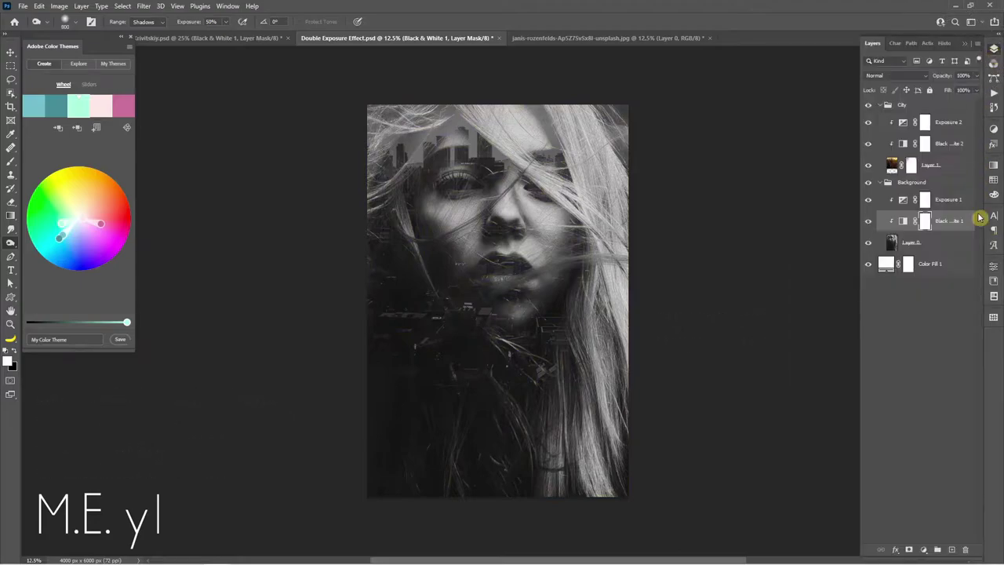
{"action": "double_click", "coordinate": [908, 202]}
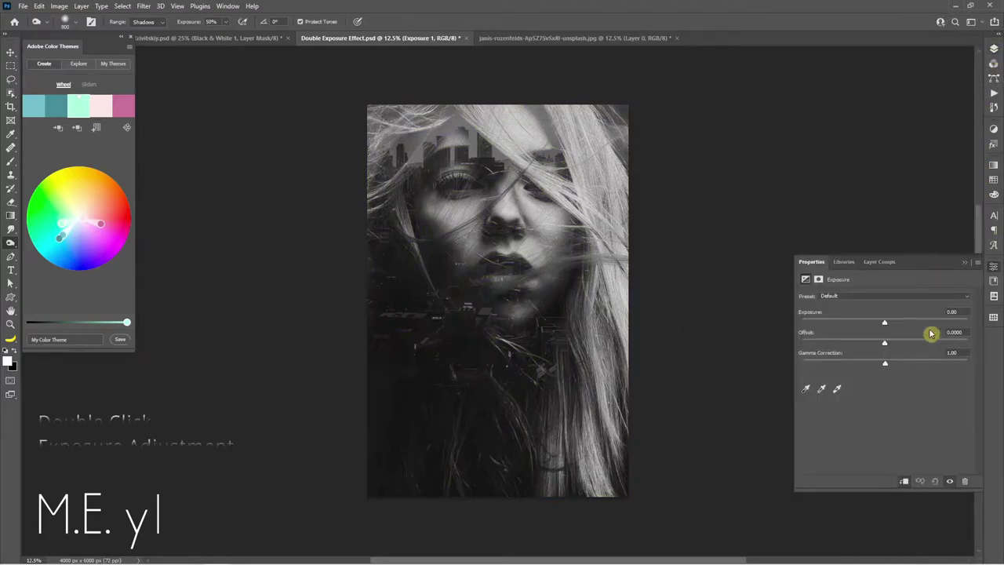
{"action": "left_click_drag", "start_coordinate": [886, 326], "coordinate": [894, 326]}
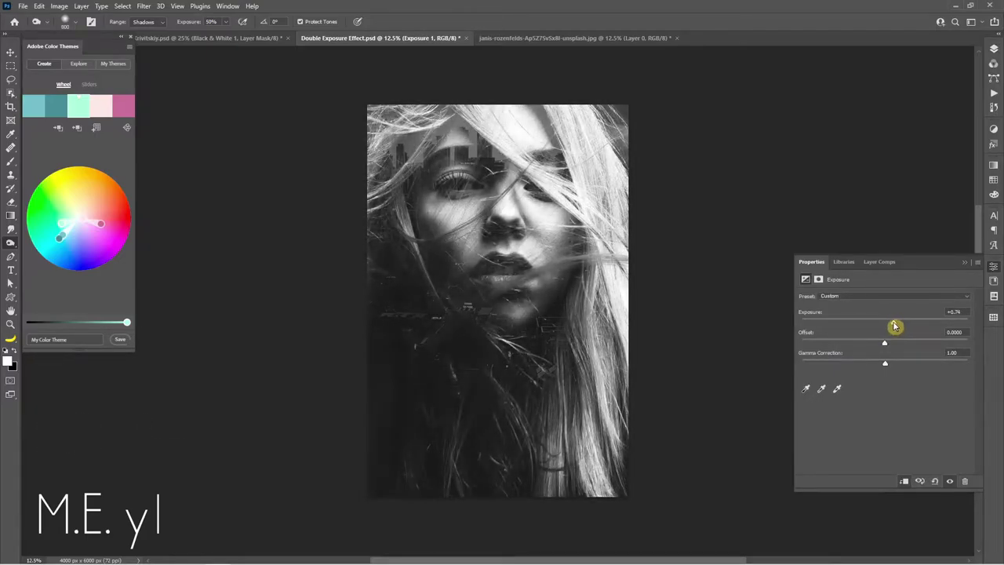
{"action": "left_click", "coordinate": [993, 51]}
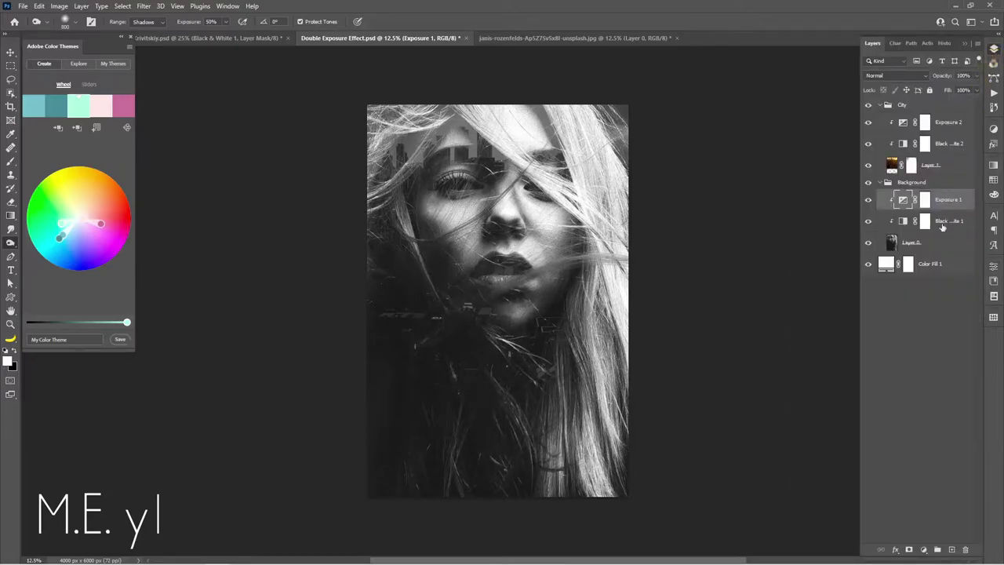
{"action": "left_click", "coordinate": [940, 244]}
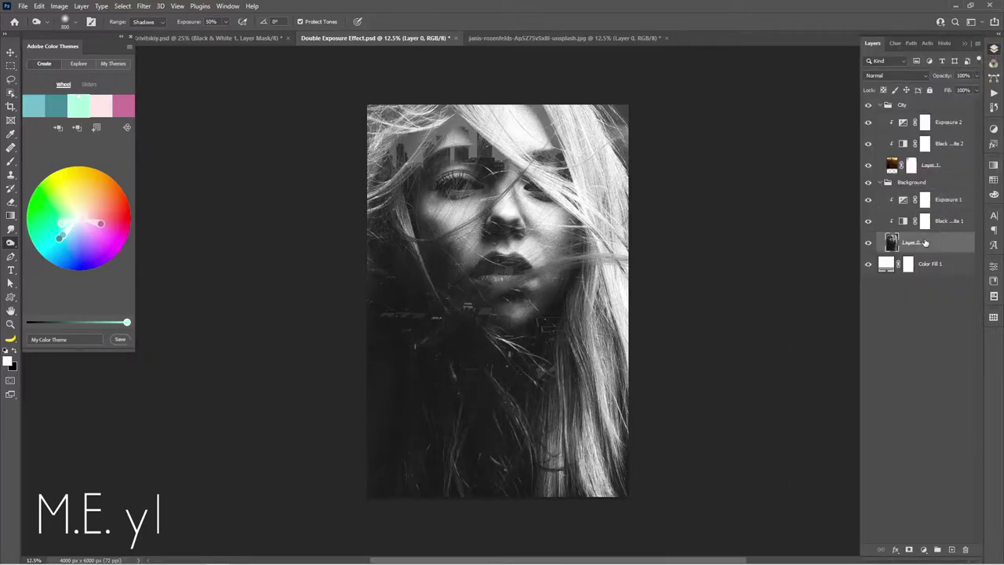
Create a new Overlay-mode layer filled with Overlay-neutral 50% grey.
{"action": "key", "text": "ctrl+shift+n"}
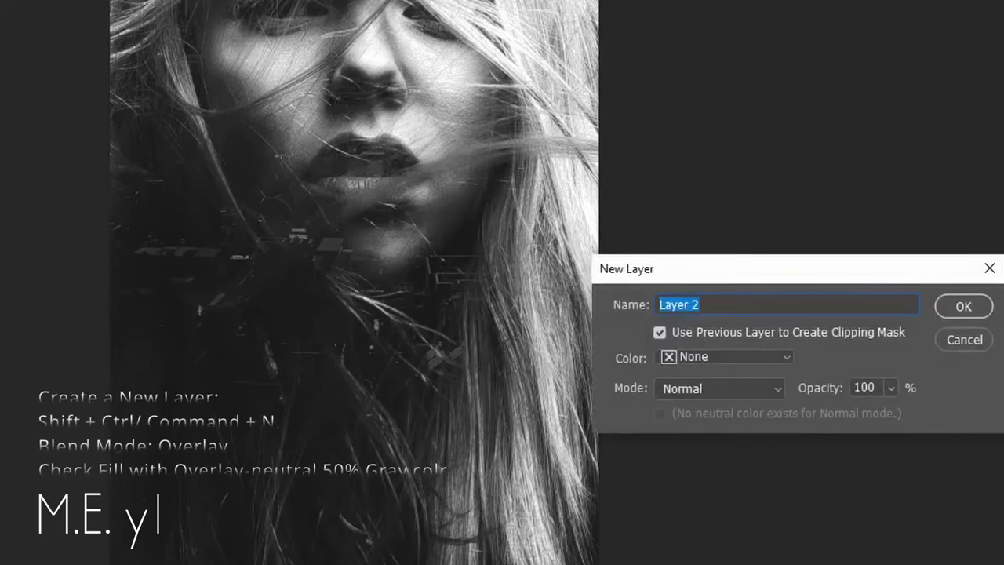
{"action": "left_click", "coordinate": [744, 389]}
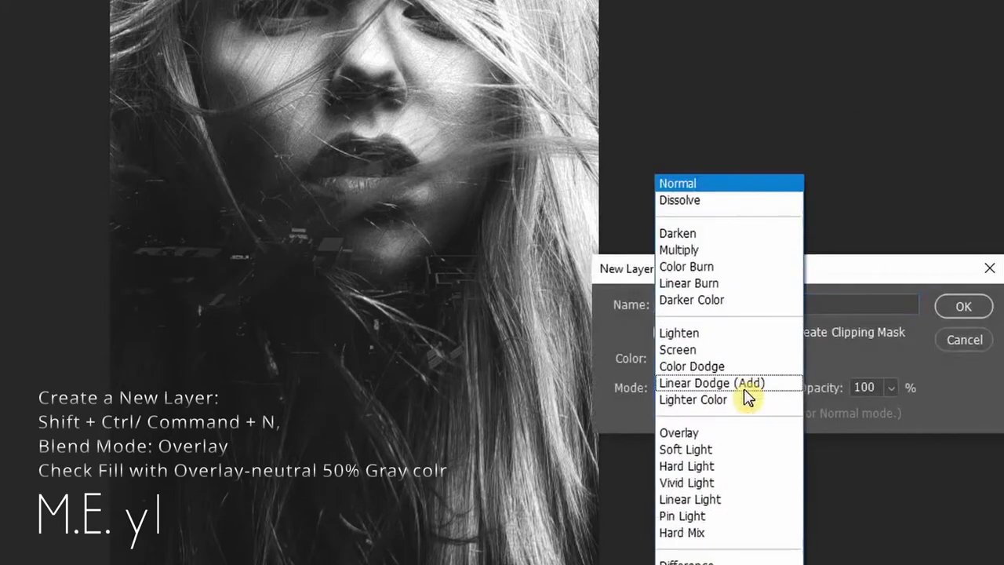
{"action": "left_click", "coordinate": [730, 436]}
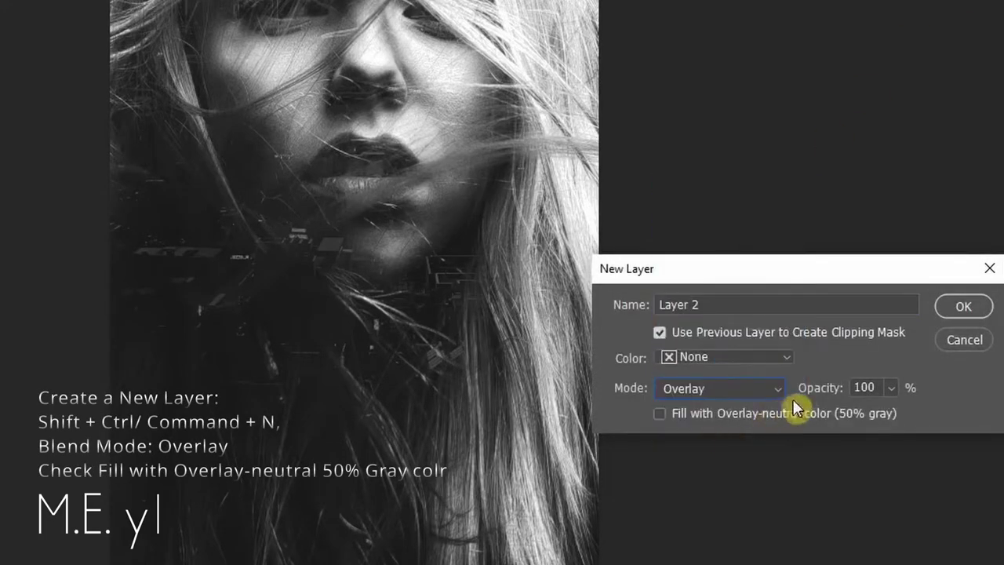
{"action": "left_click", "coordinate": [660, 413]}
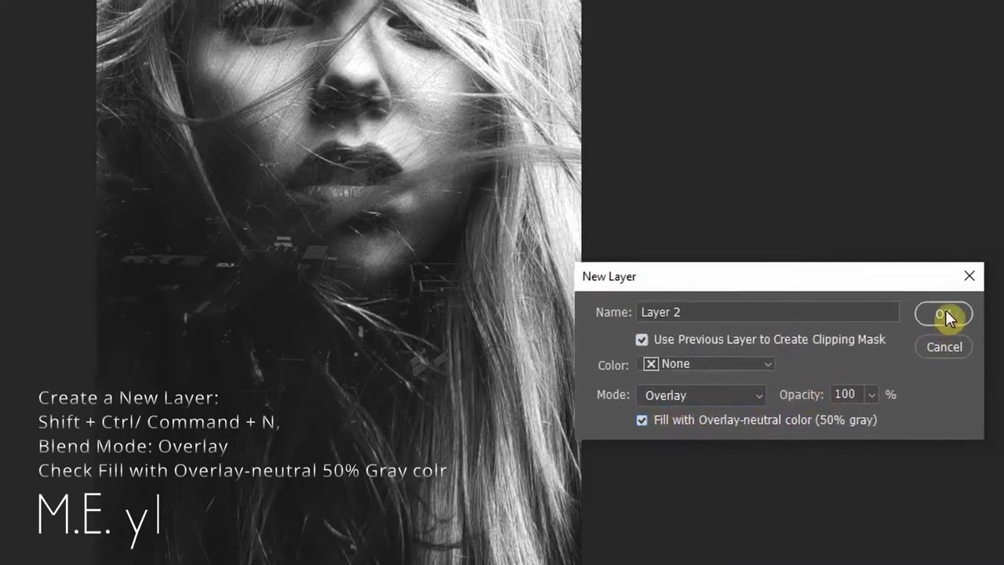
{"action": "left_click", "coordinate": [963, 306]}
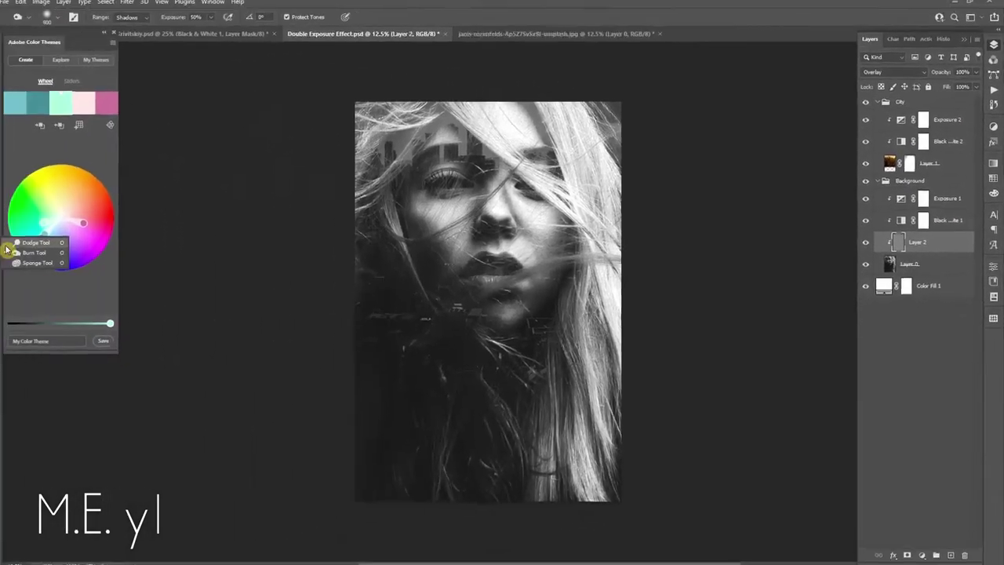
Dodge the hair highlights on Layer 2 with a resized Dodge brush, comparing before and after.
{"action": "right_click", "coordinate": [10, 242]}
{"action": "left_click", "coordinate": [48, 243]}
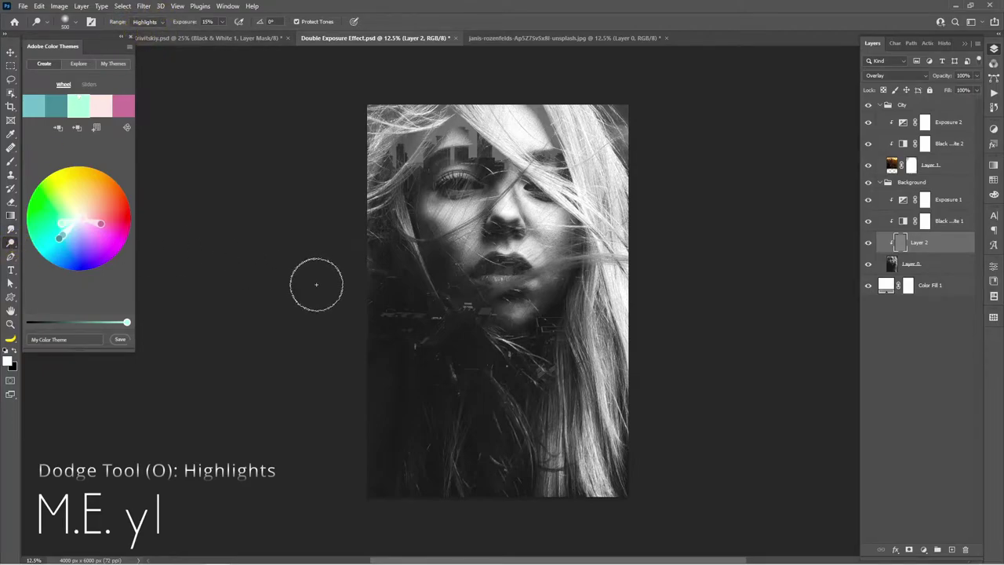
{"action": "key", "text": "bracketright"}
{"action": "key", "text": "bracketright"}
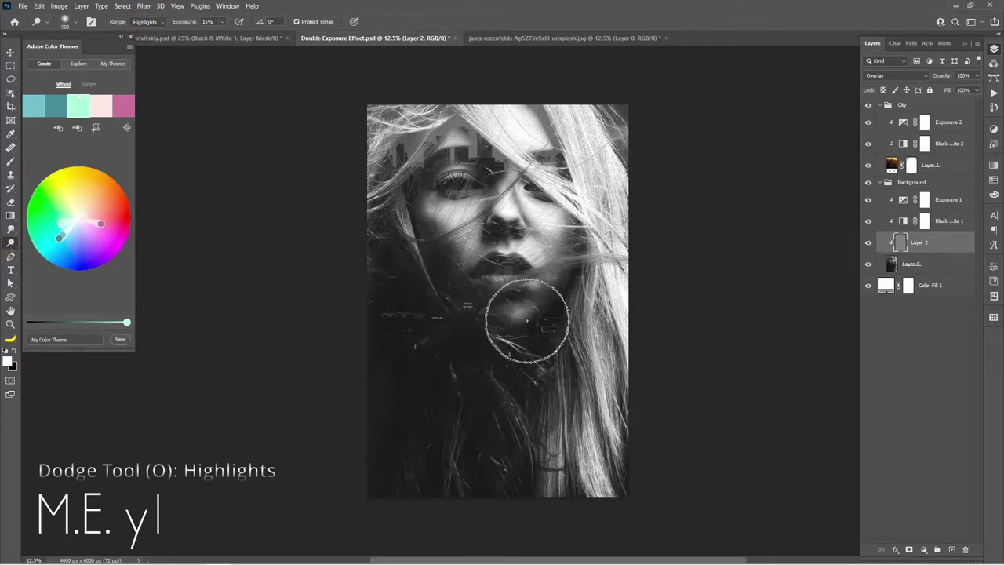
{"action": "key", "text": "bracketright"}
{"action": "key", "text": "bracketright"}
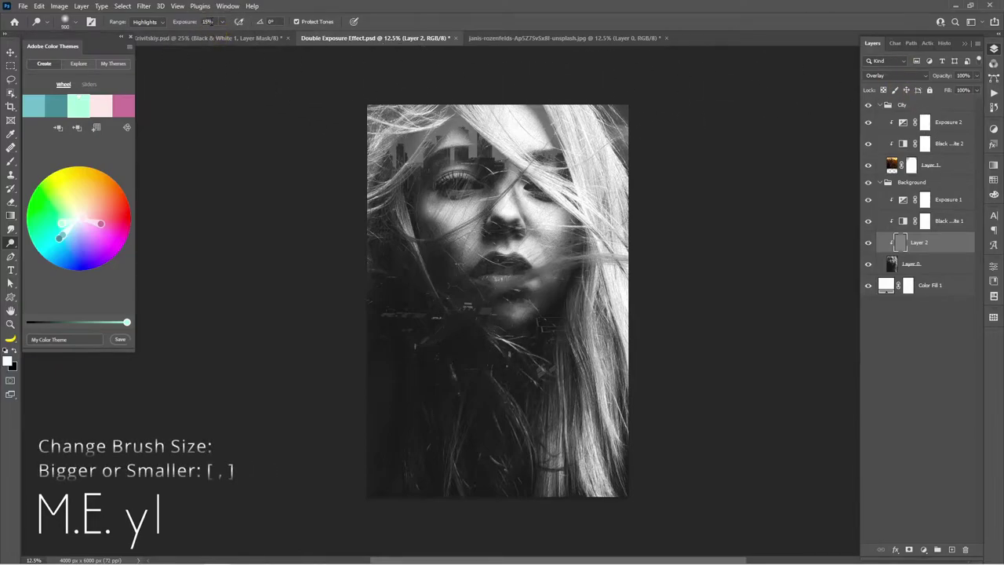
{"action": "type", "text": "5"}
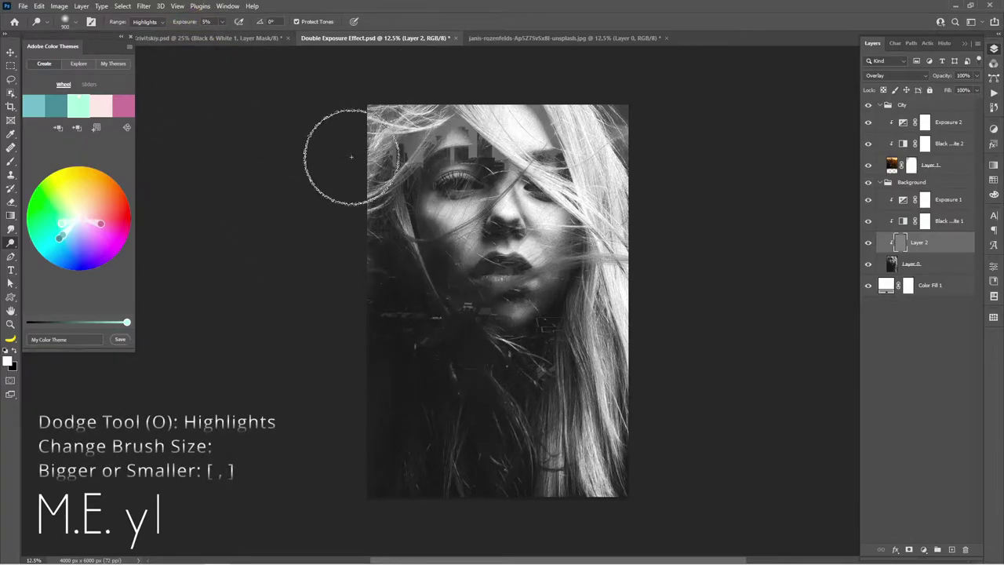
{"action": "key", "text": "bracketleft"}
{"action": "key", "text": "bracketleft"}
{"action": "key", "text": "bracketleft"}
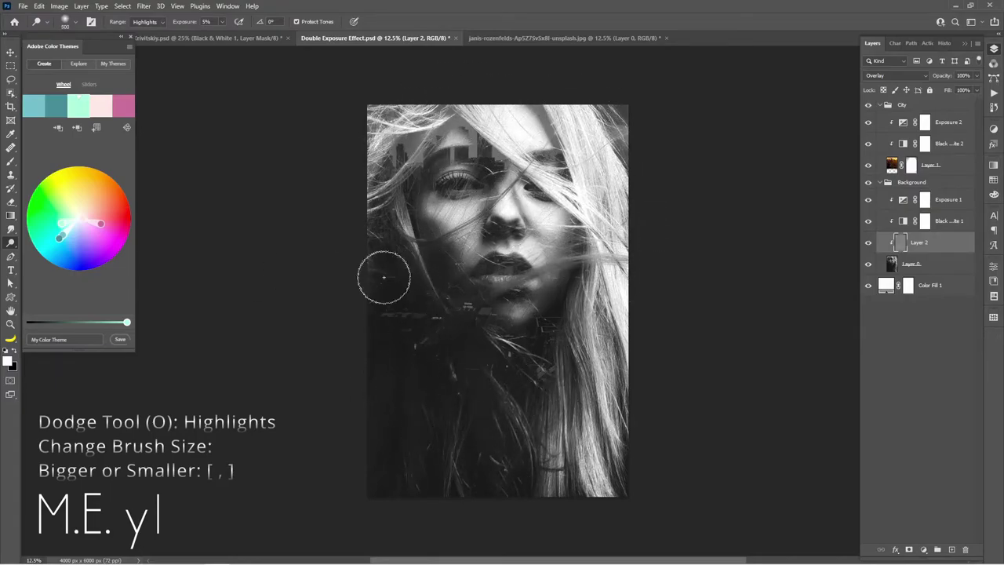
{"action": "left_click", "coordinate": [867, 245]}
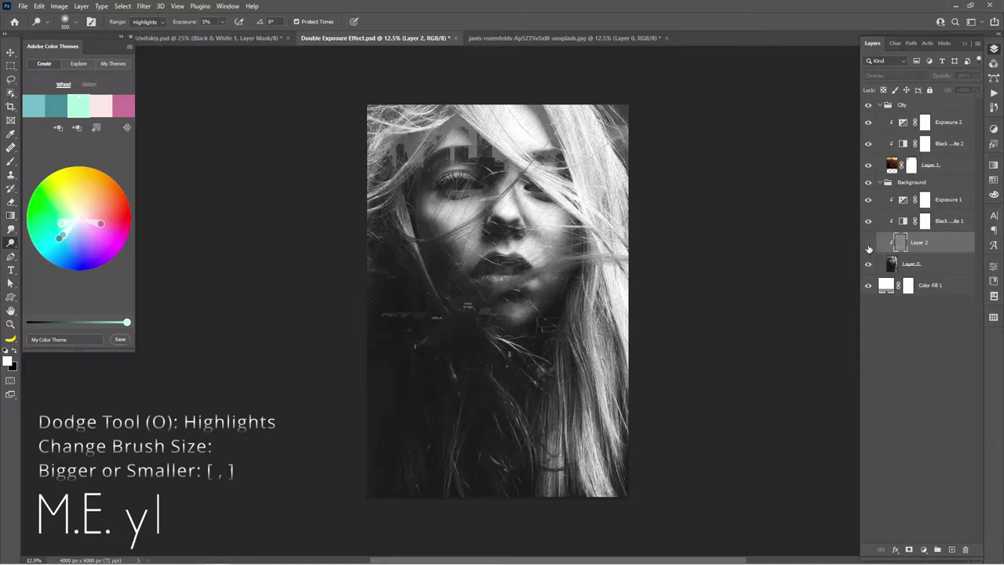
{"action": "left_click", "coordinate": [868, 245]}
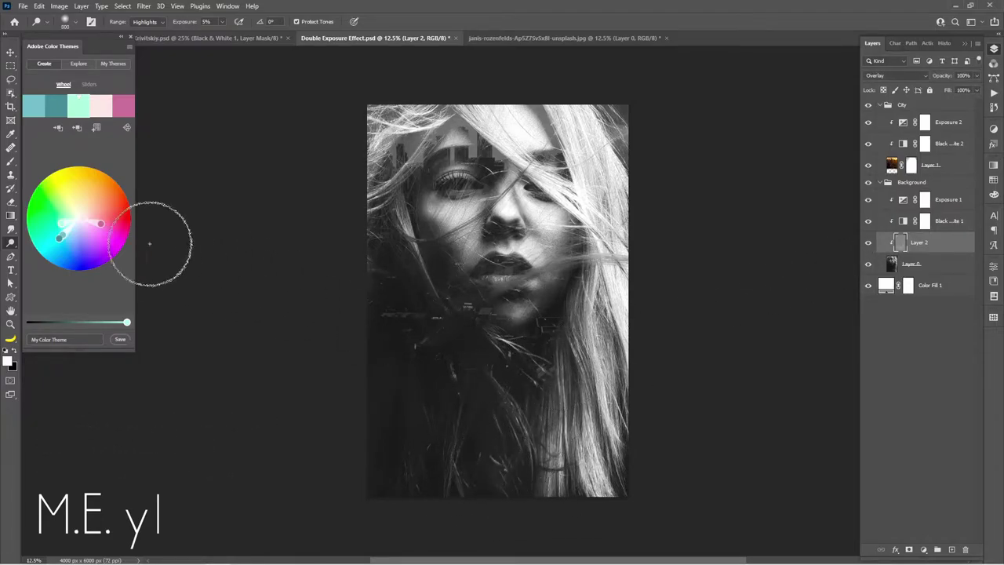
{"action": "right_click", "coordinate": [12, 246]}
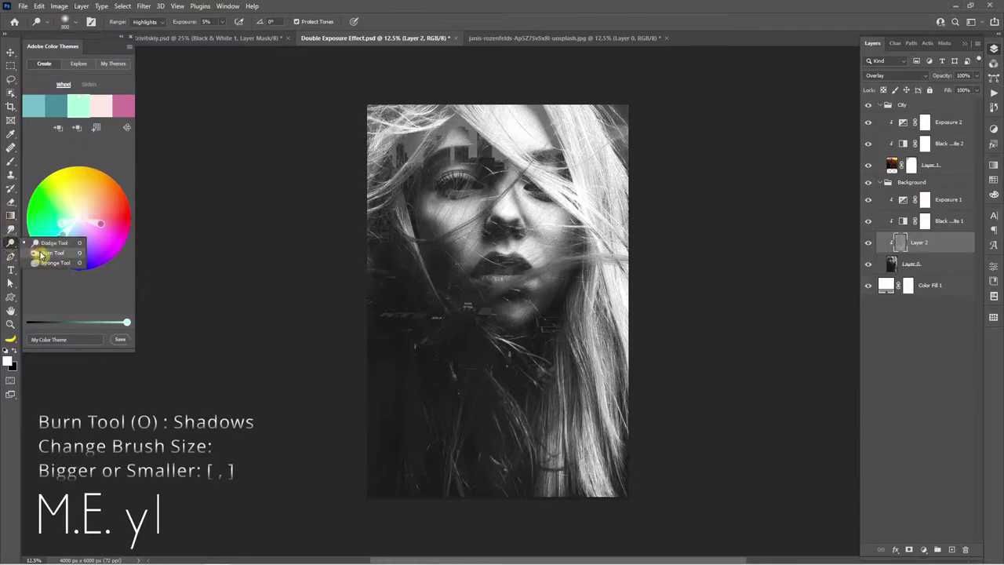
Set up the Burn Tool with Shadows range, 500 brush size and 20% exposure.
{"action": "left_click", "coordinate": [43, 251]}
{"action": "left_click", "coordinate": [156, 21]}
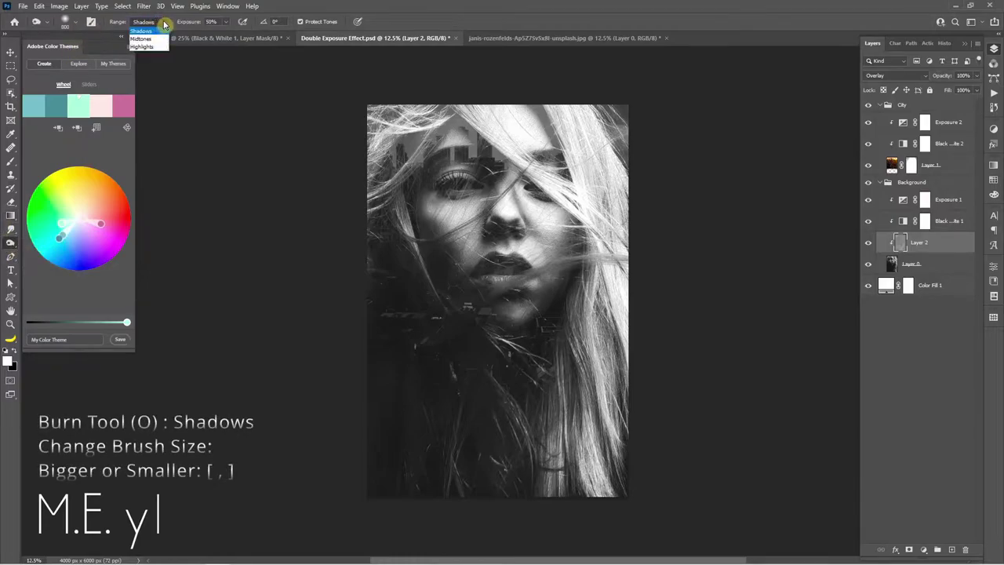
{"action": "left_click", "coordinate": [145, 33]}
{"action": "left_click", "coordinate": [227, 22]}
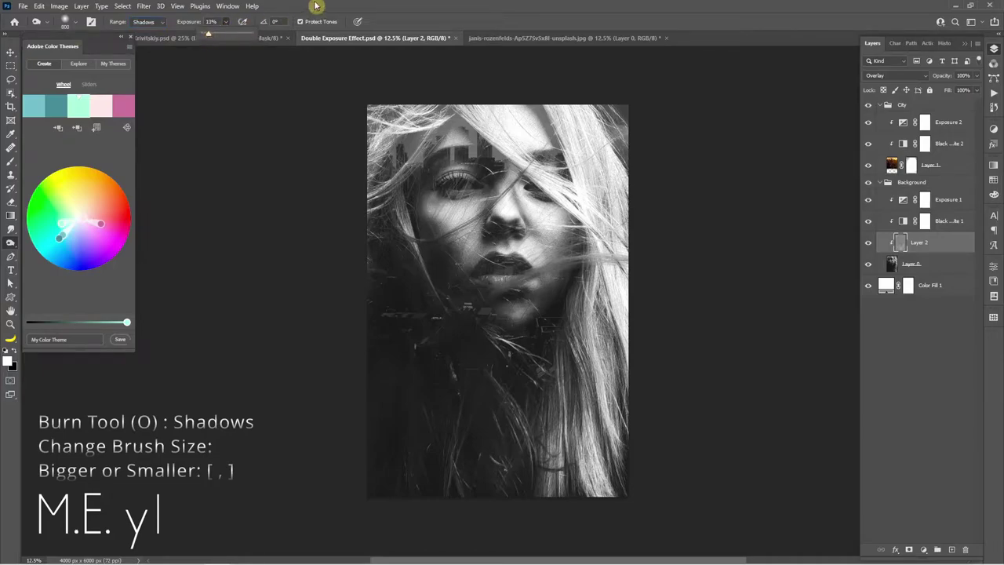
{"action": "key", "text": "bracketright"}
{"action": "key", "text": "bracketright"}
{"action": "key", "text": "bracketright"}
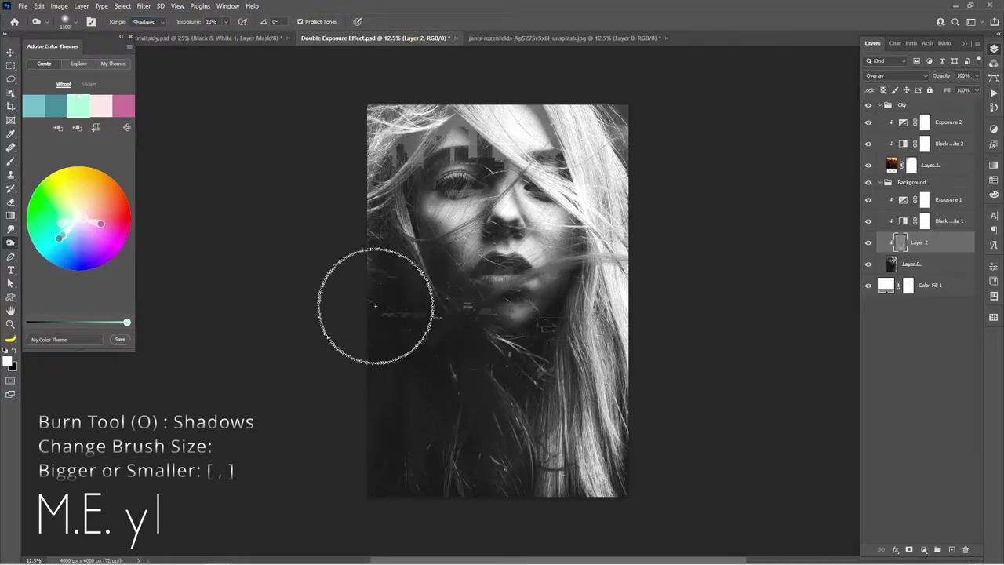
{"action": "key", "text": "bracketleft"}
{"action": "key", "text": "bracketleft"}
{"action": "key", "text": "bracketleft"}
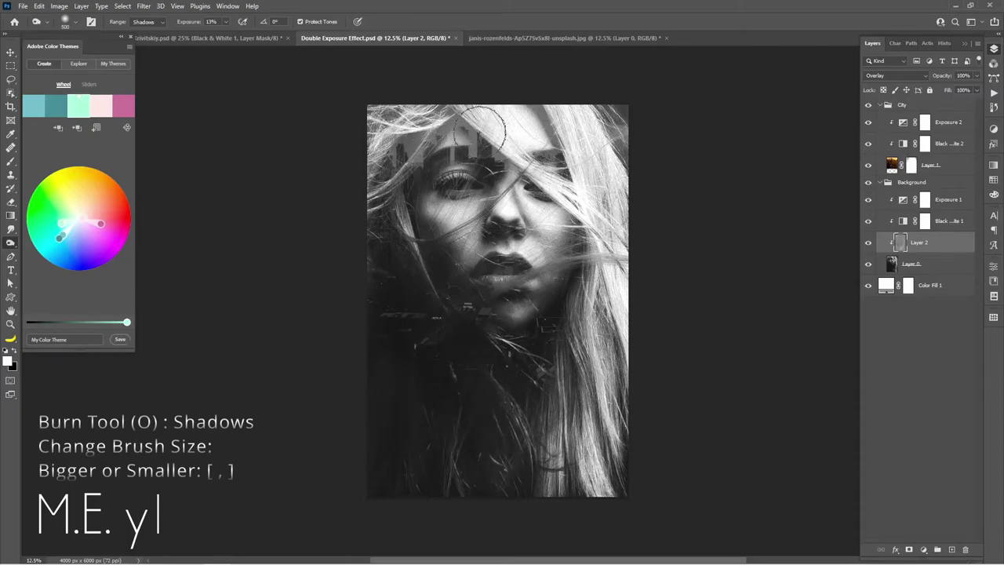
{"action": "left_click_drag", "start_coordinate": [195, 22], "coordinate": [200, 22]}
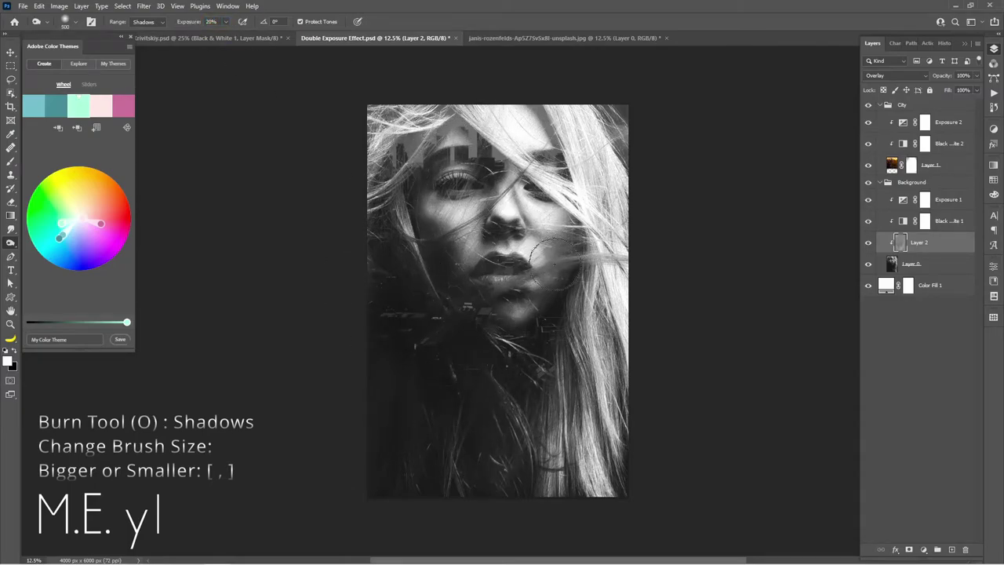
Burn the shadows below the forehead on Layer 2 and lower its opacity to 60%.
{"action": "left_click_drag", "start_coordinate": [551, 117], "coordinate": [510, 160]}
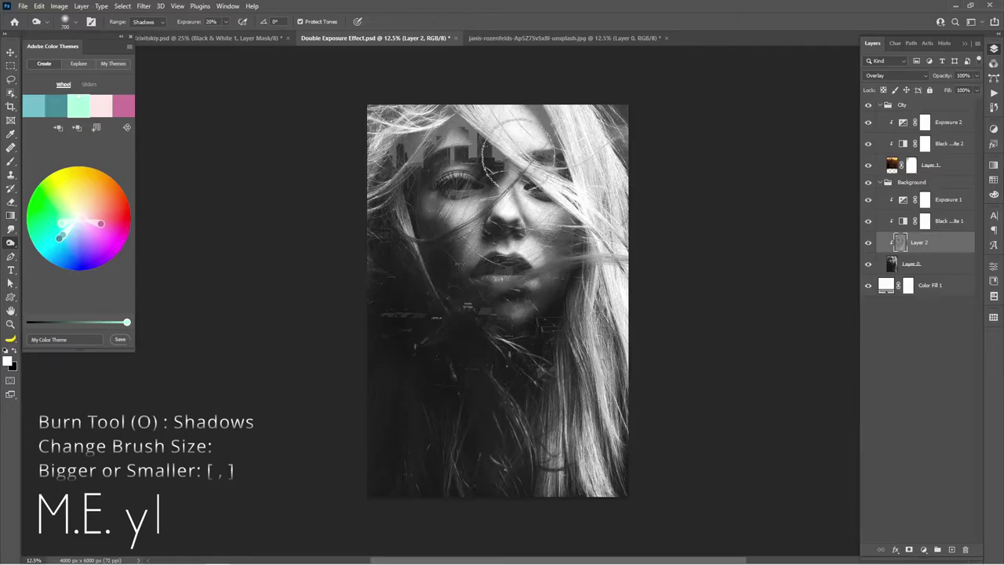
{"action": "key", "text": "bracketright"}
{"action": "key", "text": "bracketright"}
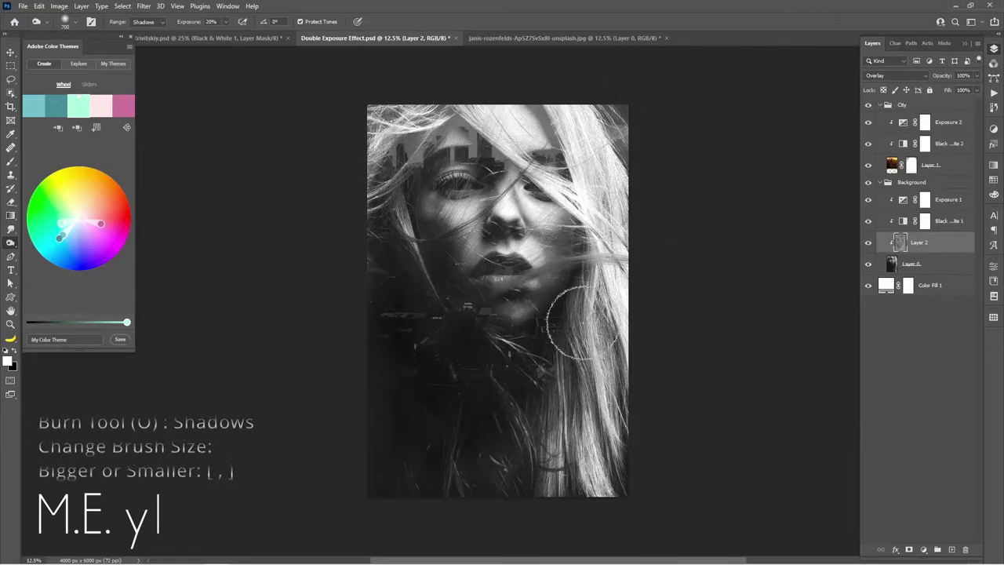
{"action": "left_click", "coordinate": [868, 242]}
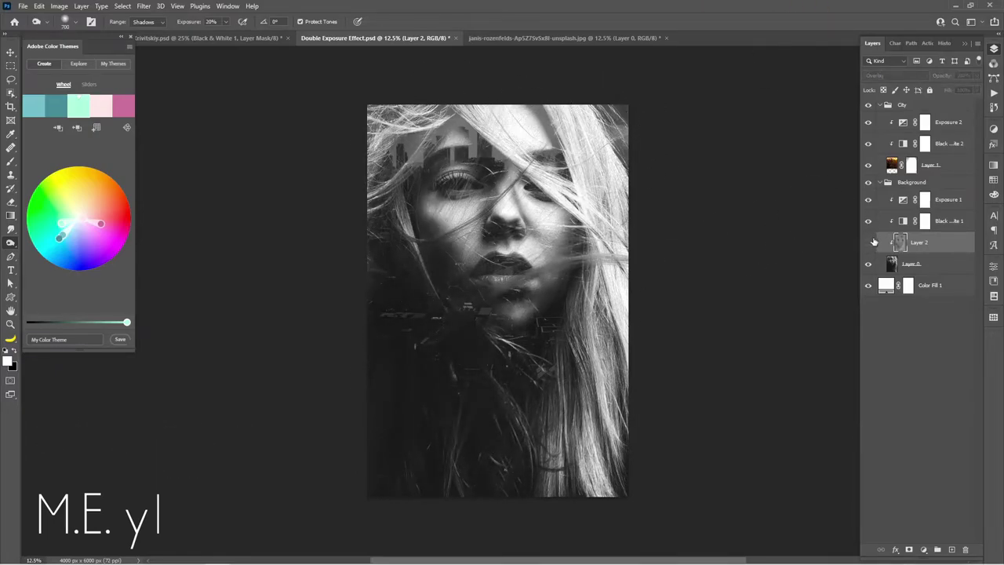
{"action": "left_click", "coordinate": [871, 242]}
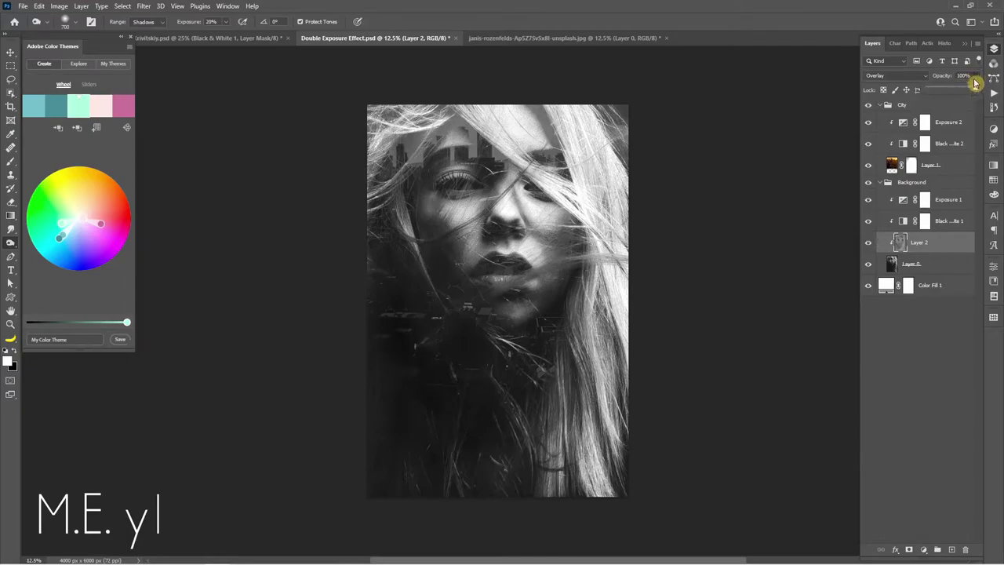
{"action": "left_click_drag", "start_coordinate": [977, 76], "coordinate": [957, 91]}
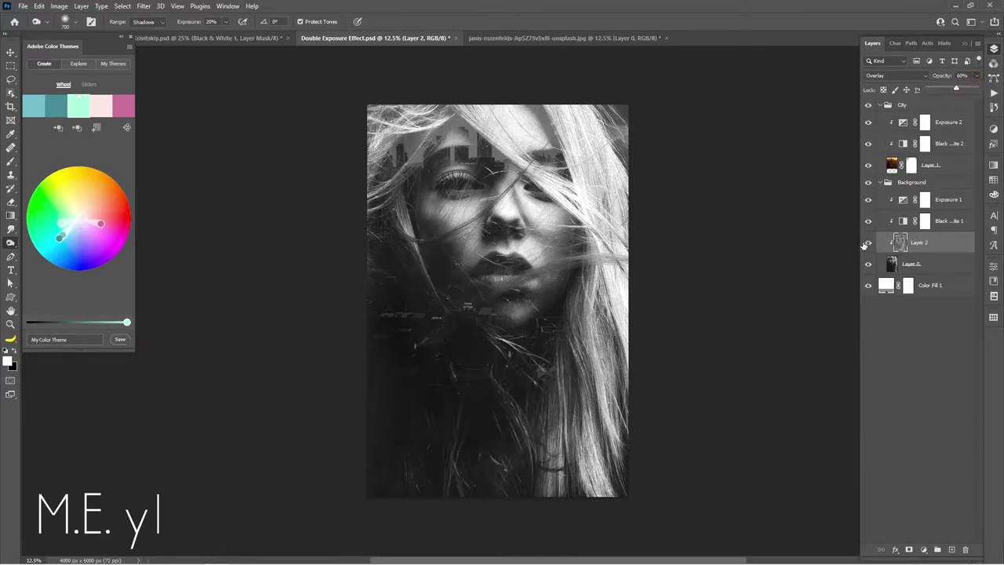
{"action": "left_click", "coordinate": [867, 244]}
Raise Yellows to 106 and Reds to 111 in the Black & White 2 adjustment.
{"action": "left_click", "coordinate": [872, 243]}
{"action": "left_click", "coordinate": [868, 243]}
{"action": "left_click", "coordinate": [869, 244]}
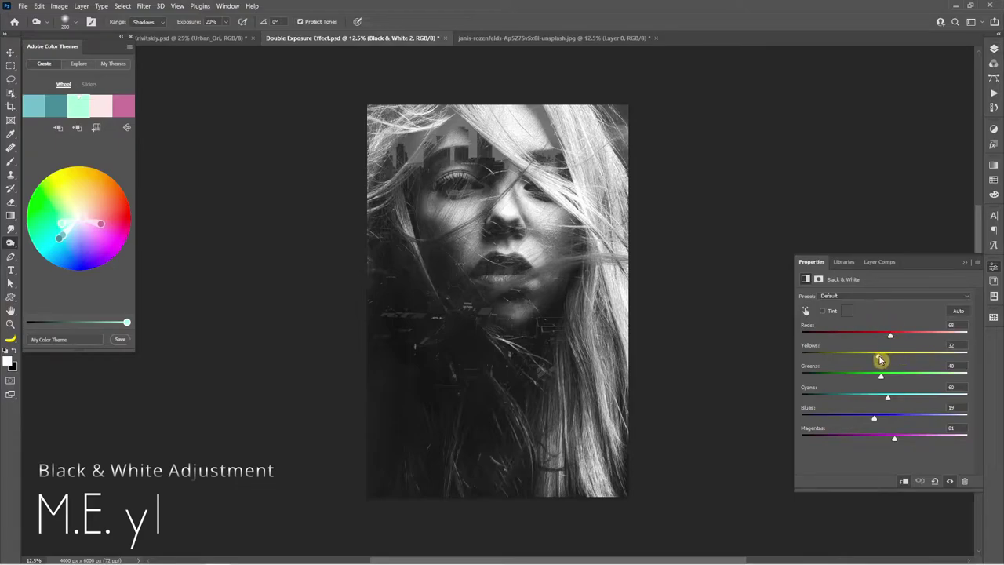
{"action": "left_click_drag", "start_coordinate": [880, 359], "coordinate": [893, 359]}
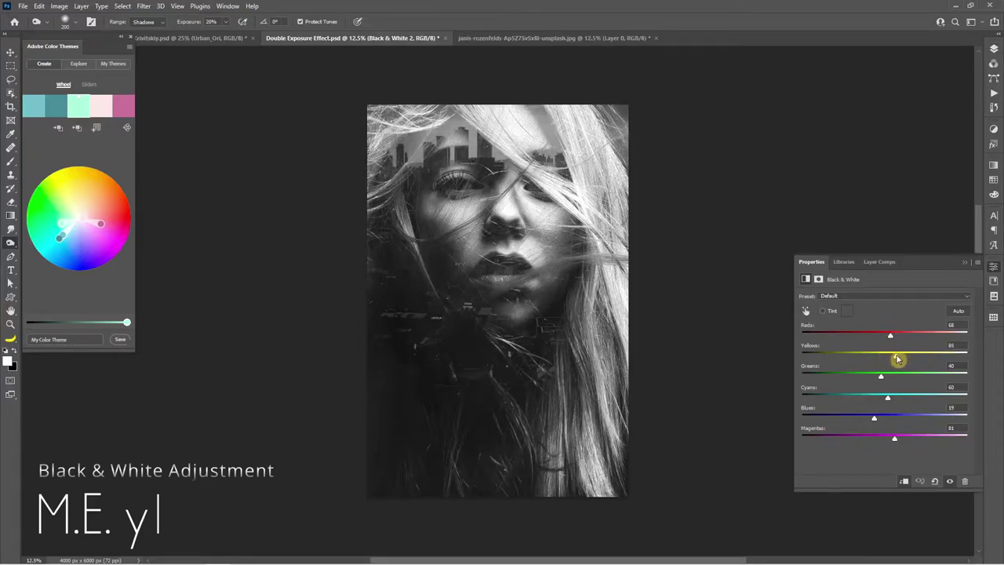
{"action": "mouse_move", "coordinate": [890, 336]}
{"action": "left_mouse_down"}
{"action": "mouse_move", "coordinate": [906, 335]}
{"action": "mouse_move", "coordinate": [915, 356]}
{"action": "left_mouse_up"}
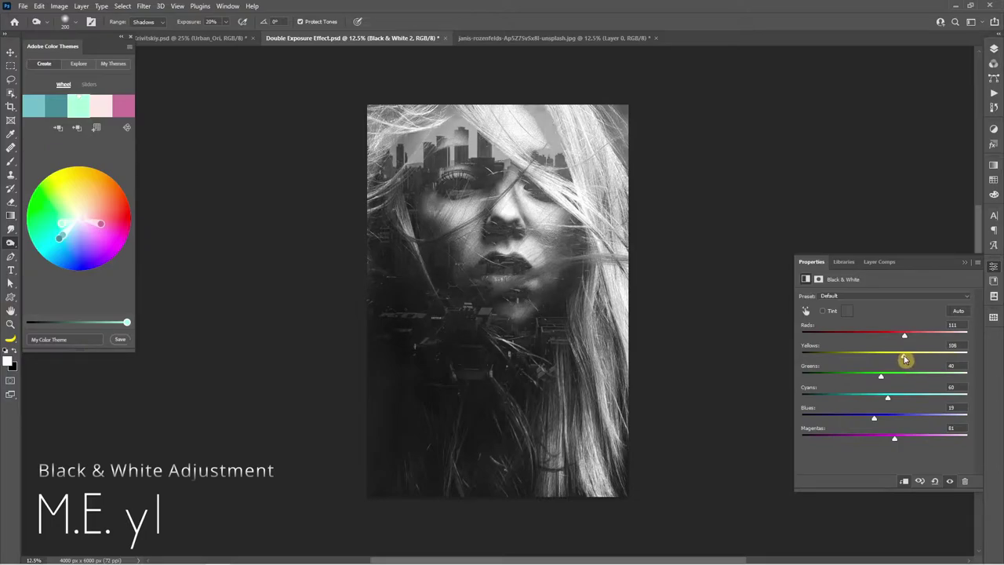
Set Exposure 1 to +1.32 exposure with 0.96 gamma correction.
{"action": "left_click", "coordinate": [992, 51]}
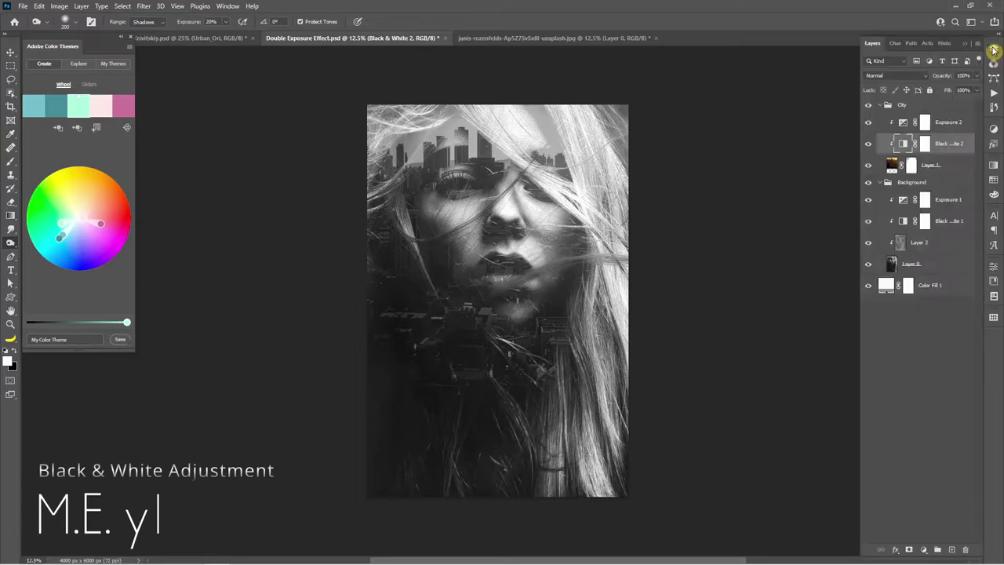
{"action": "left_click", "coordinate": [905, 200]}
{"action": "double_click", "coordinate": [904, 200]}
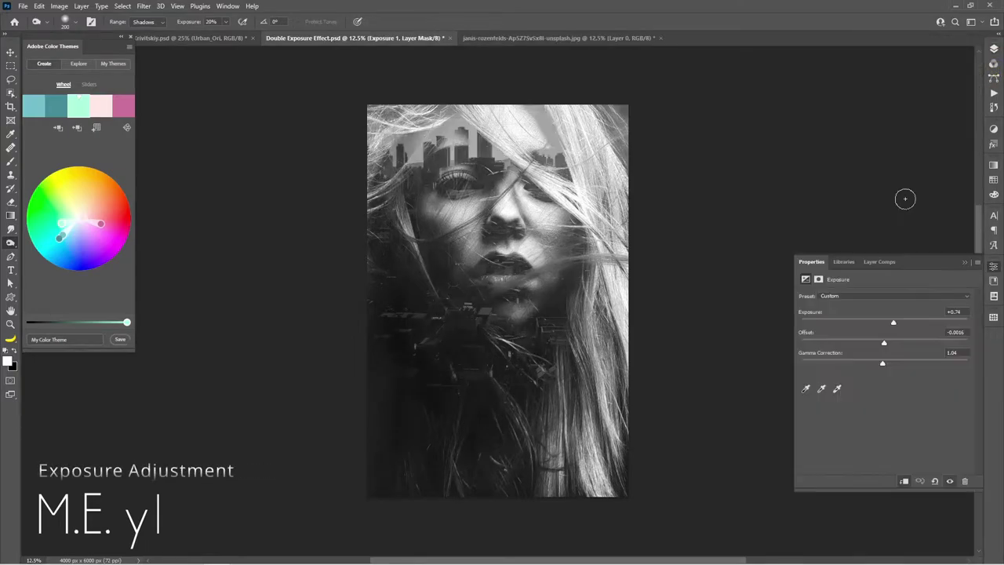
{"action": "left_click_drag", "start_coordinate": [893, 322], "coordinate": [886, 352]}
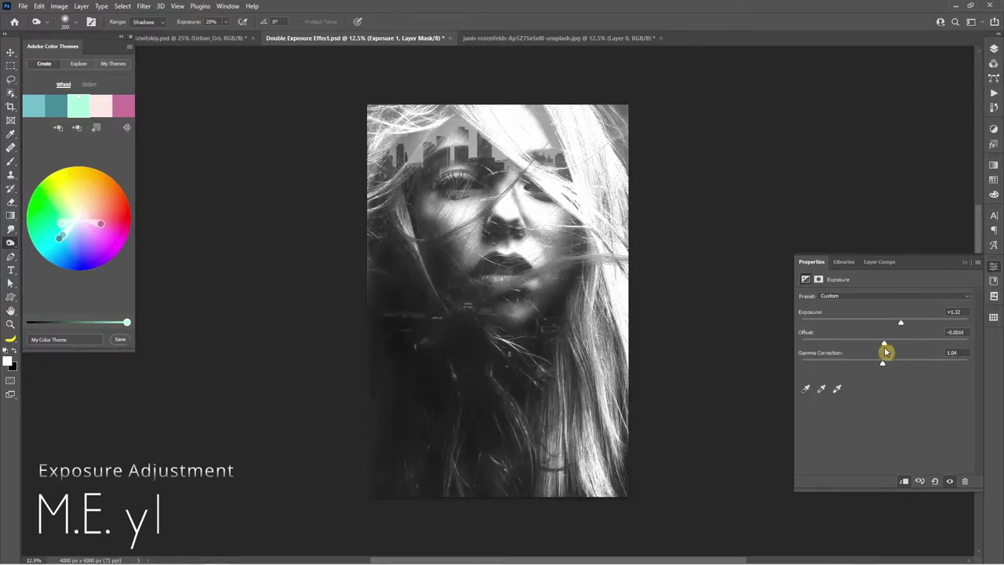
{"action": "left_click_drag", "start_coordinate": [887, 364], "coordinate": [890, 366]}
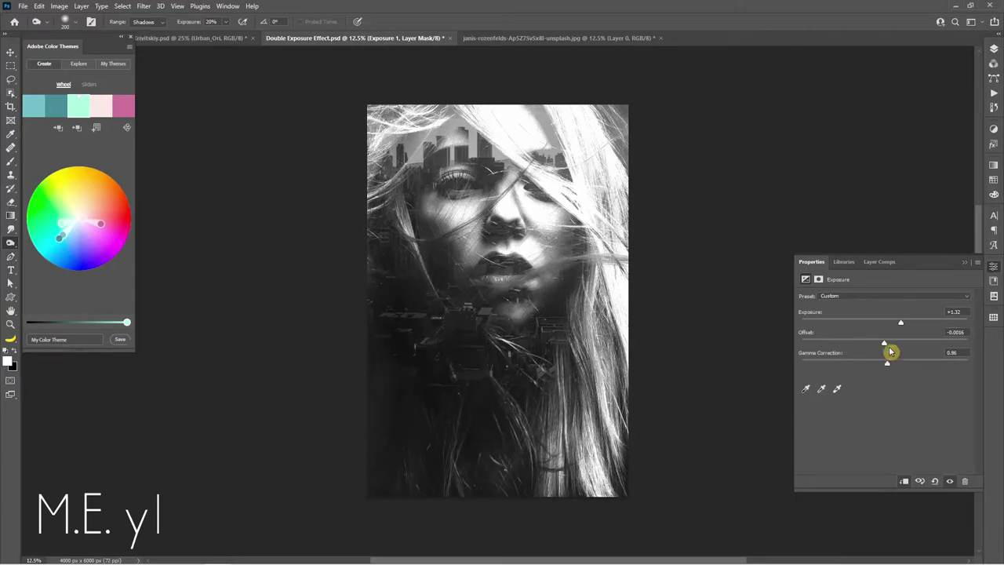
{"action": "left_click", "coordinate": [993, 52]}
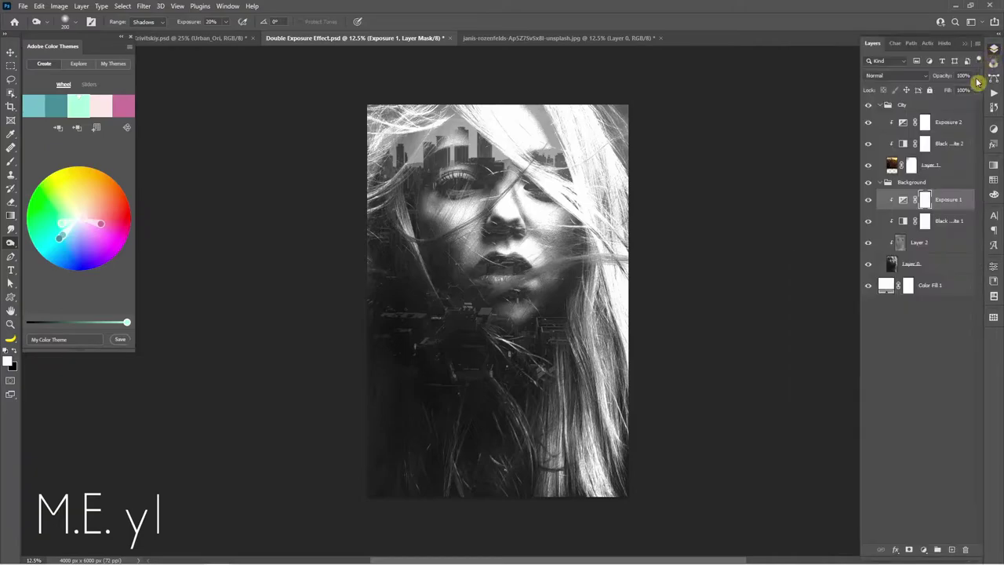
Add a Curves adjustment above Layer 2 with the RGB curve bowed upward to brighten.
{"action": "left_click", "coordinate": [941, 242]}
{"action": "key", "text": "b"}
{"action": "left_click", "coordinate": [921, 550]}
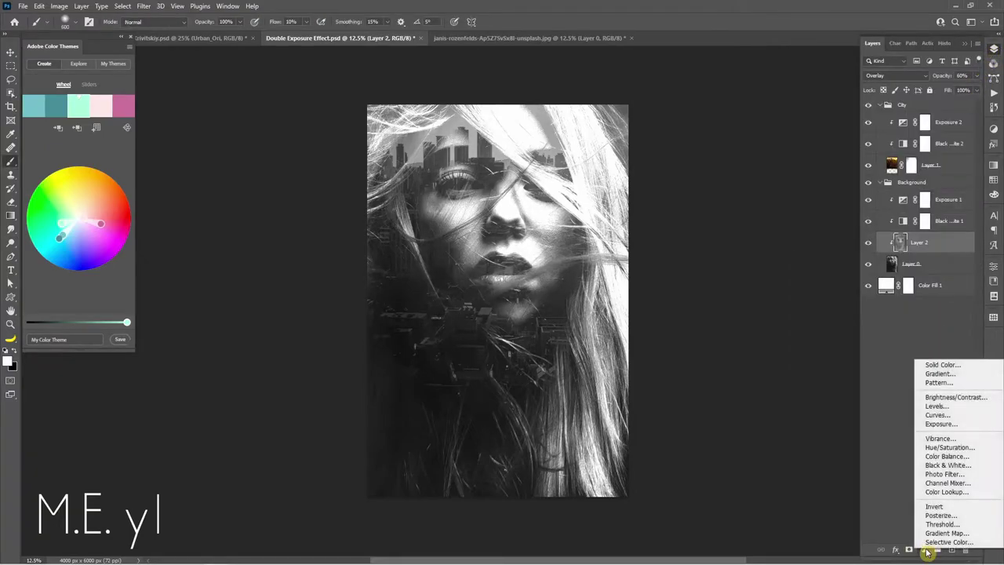
{"action": "left_click", "coordinate": [957, 418]}
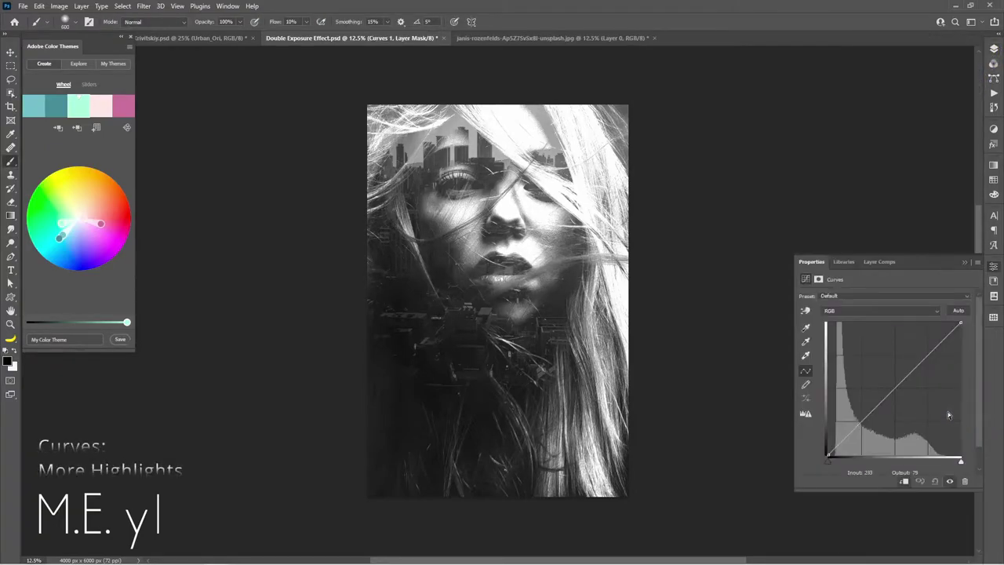
{"action": "left_click_drag", "start_coordinate": [894, 386], "coordinate": [886, 378]}
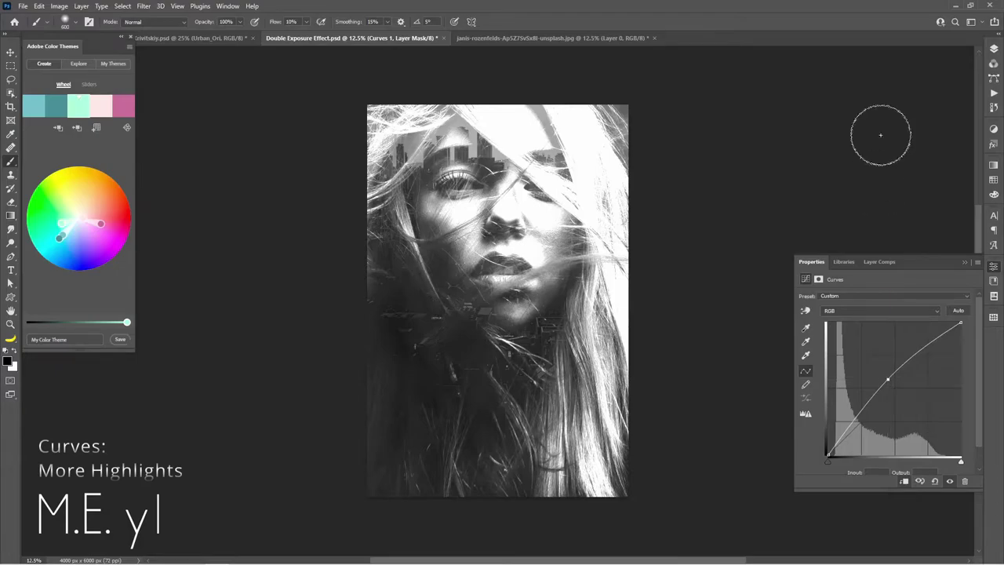
Paint the Curves 1 brightening into the lower-left area of its mask and compare.
{"action": "left_click", "coordinate": [993, 49]}
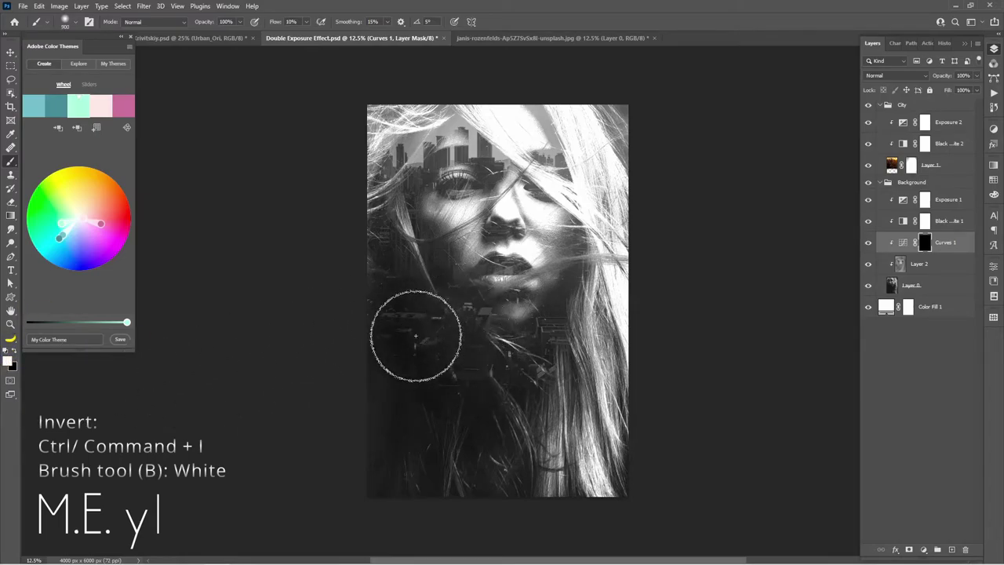
{"action": "mouse_move", "coordinate": [392, 313]}
{"action": "left_mouse_down"}
{"action": "mouse_move", "coordinate": [424, 393]}
{"action": "mouse_move", "coordinate": [415, 381]}
{"action": "left_mouse_up"}
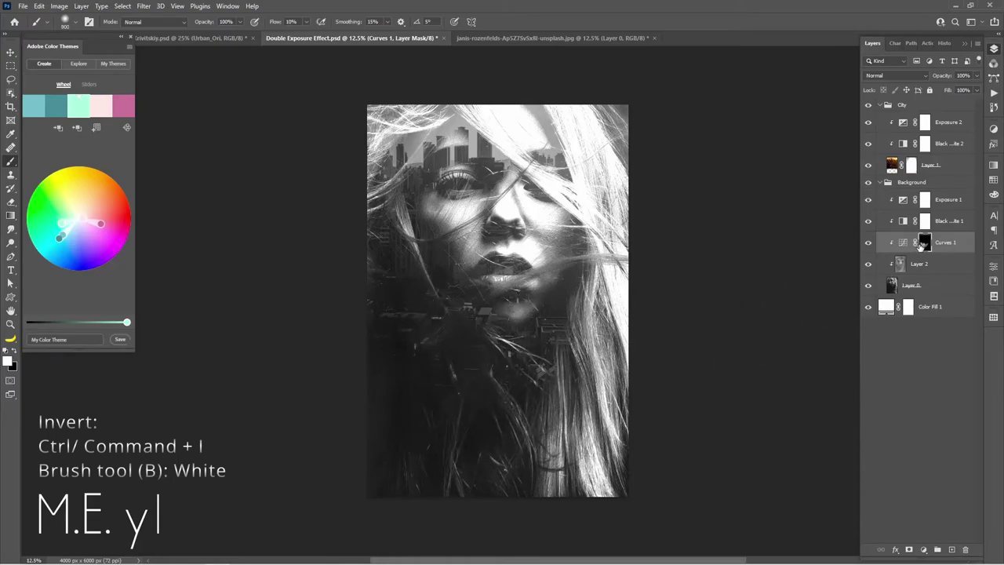
{"action": "left_click", "coordinate": [867, 244]}
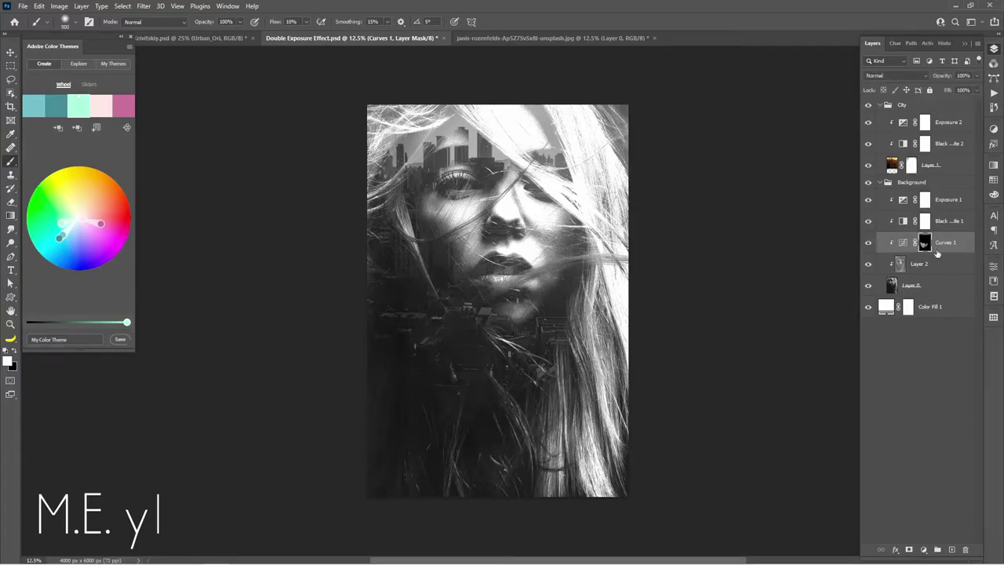
{"action": "left_click", "coordinate": [924, 553]}
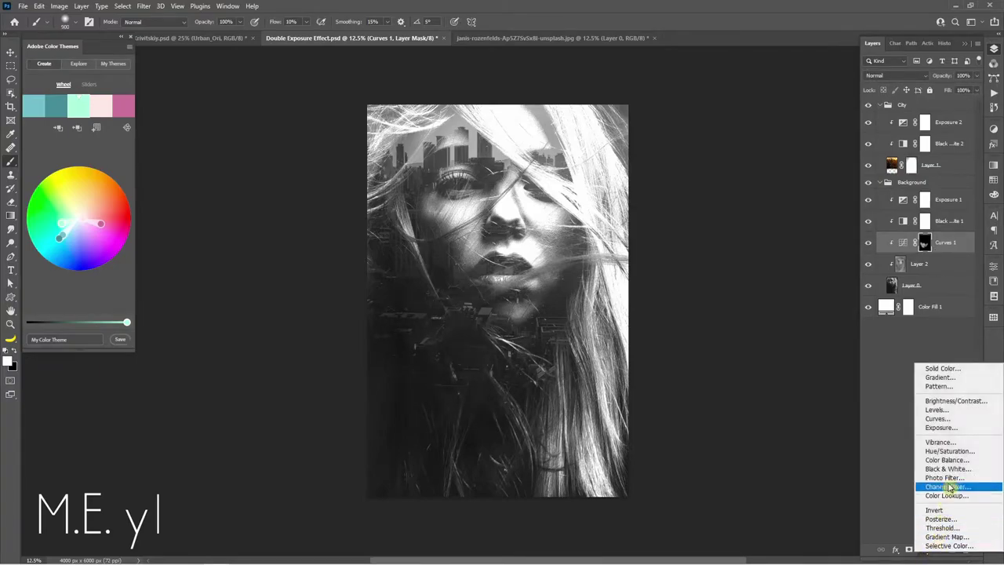
Add Curves 2 with the curve pulled down to darken, and invert its mask.
{"action": "left_click", "coordinate": [952, 415]}
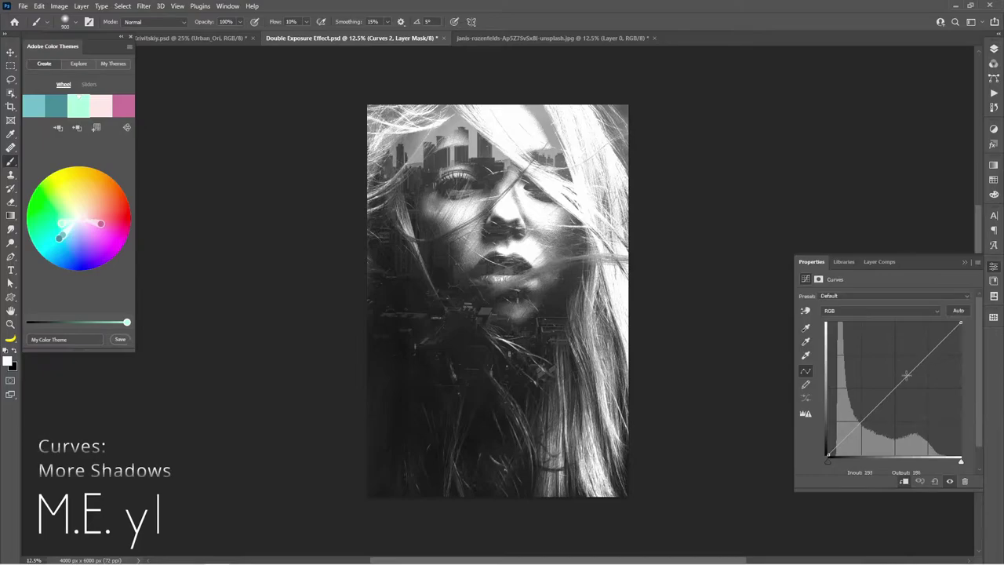
{"action": "left_click_drag", "start_coordinate": [893, 390], "coordinate": [900, 411]}
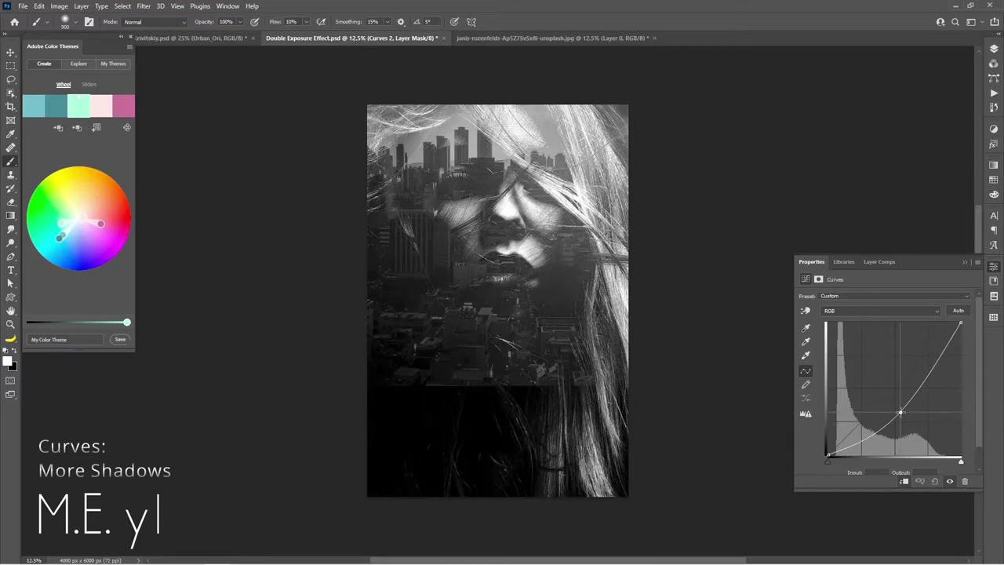
{"action": "left_click", "coordinate": [992, 52]}
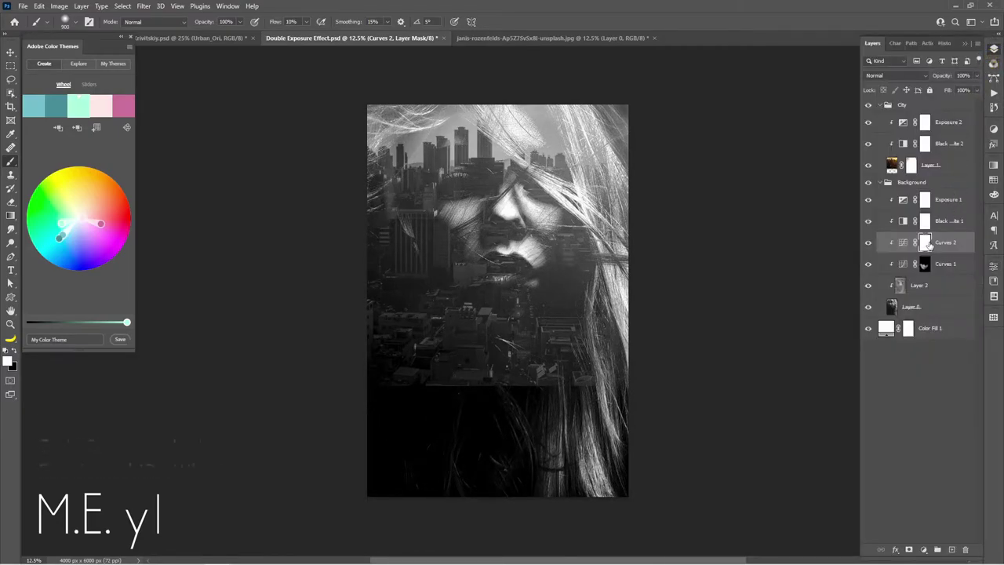
{"action": "key", "text": "ctrl+i"}
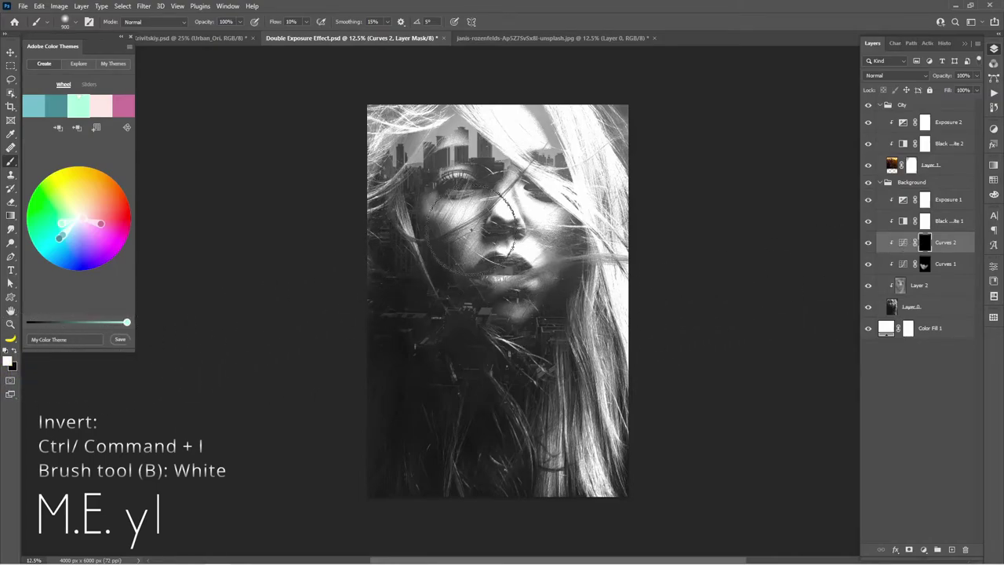
Paint the darkening onto chin, lips and cheek at 6% flow; set Curves 2 to about 40% opacity.
{"action": "left_click_drag", "start_coordinate": [552, 261], "coordinate": [527, 301]}
{"action": "left_click_drag", "start_coordinate": [276, 24], "coordinate": [276, 23]}
{"action": "key", "text": "]"}
{"action": "key", "text": "["}
{"action": "left_click_drag", "start_coordinate": [549, 235], "coordinate": [513, 349]}
{"action": "mouse_move", "coordinate": [525, 361]}
{"action": "left_mouse_down"}
{"action": "mouse_move", "coordinate": [478, 251]}
{"action": "mouse_move", "coordinate": [510, 219]}
{"action": "mouse_move", "coordinate": [541, 208]}
{"action": "left_mouse_up"}
{"action": "left_click_drag", "start_coordinate": [978, 77], "coordinate": [952, 90]}
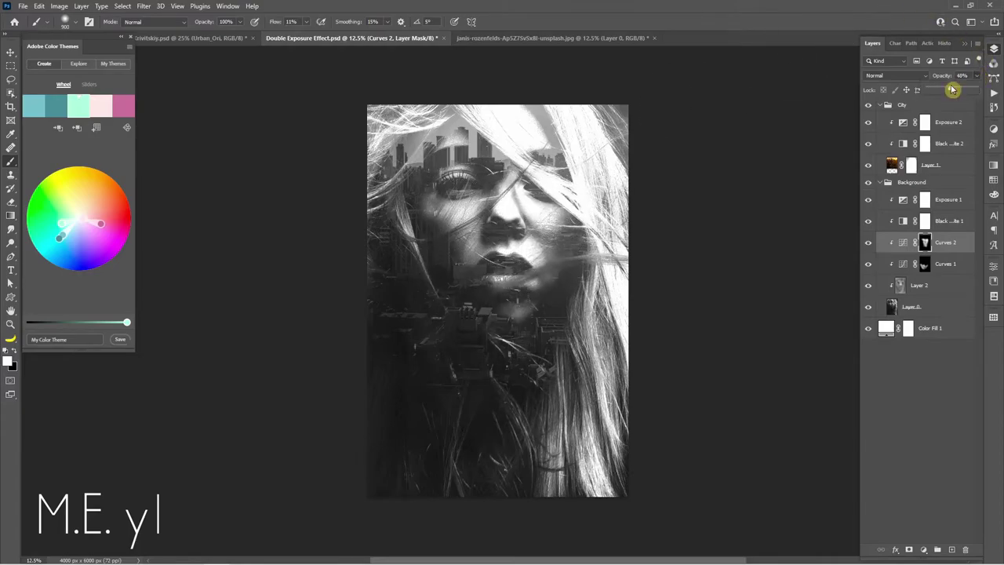
{"action": "left_click", "coordinate": [868, 243]}
{"action": "left_click", "coordinate": [867, 243]}
Add a Curves 3 adjustment on the city photo Layer 1 with a contrast-boosting curve.
{"action": "left_click", "coordinate": [948, 165]}
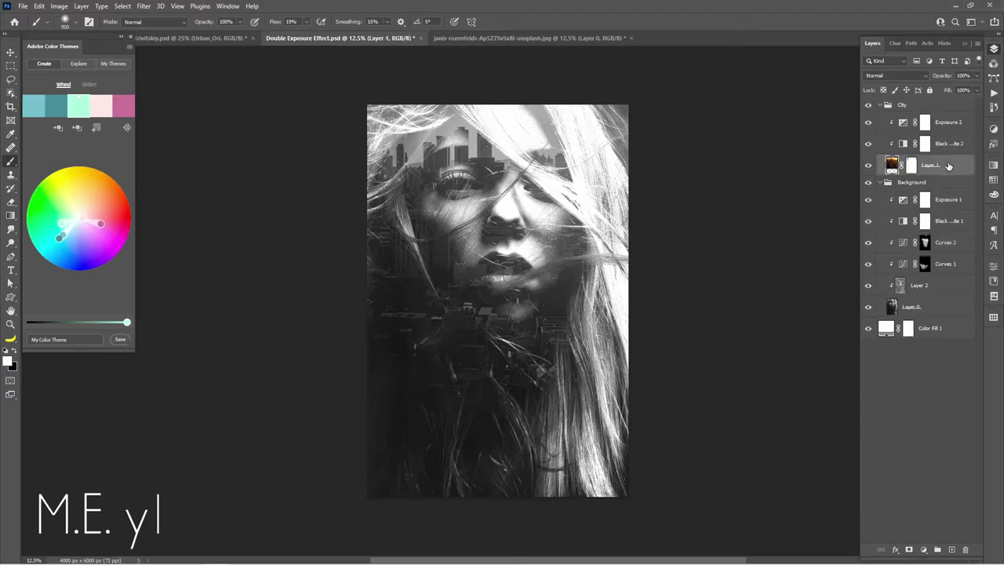
{"action": "left_click", "coordinate": [923, 549]}
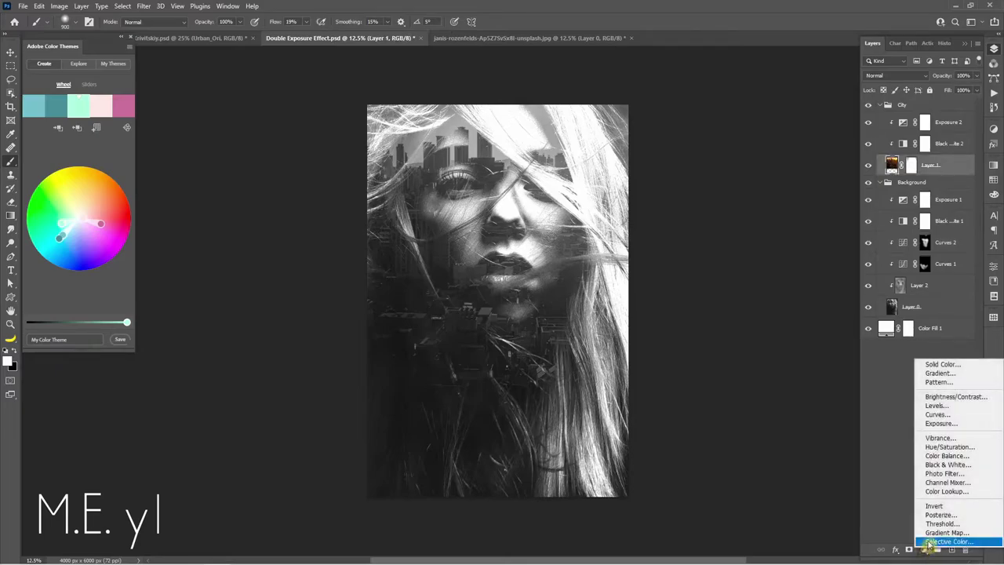
{"action": "left_click", "coordinate": [937, 414]}
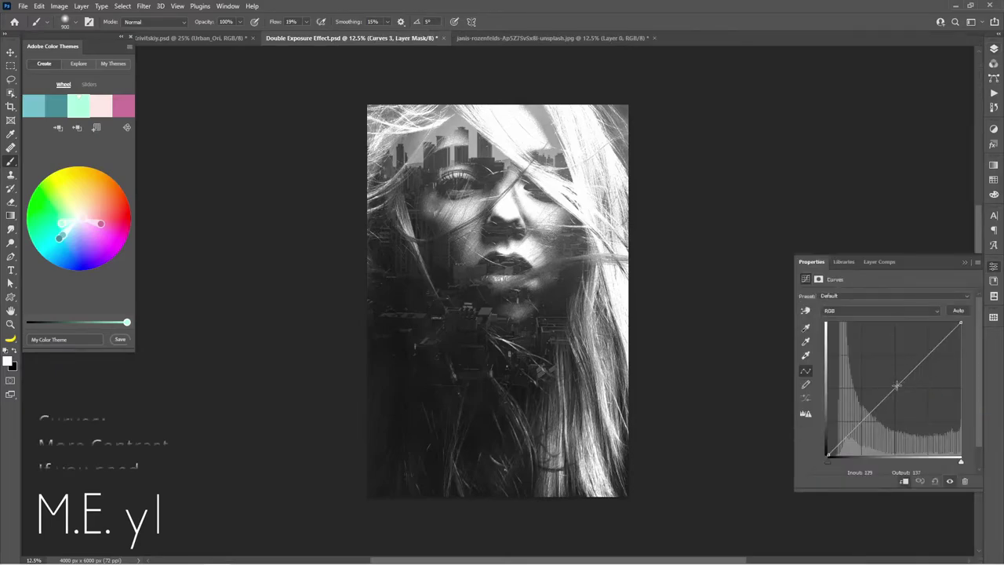
{"action": "left_click_drag", "start_coordinate": [897, 384], "coordinate": [907, 409]}
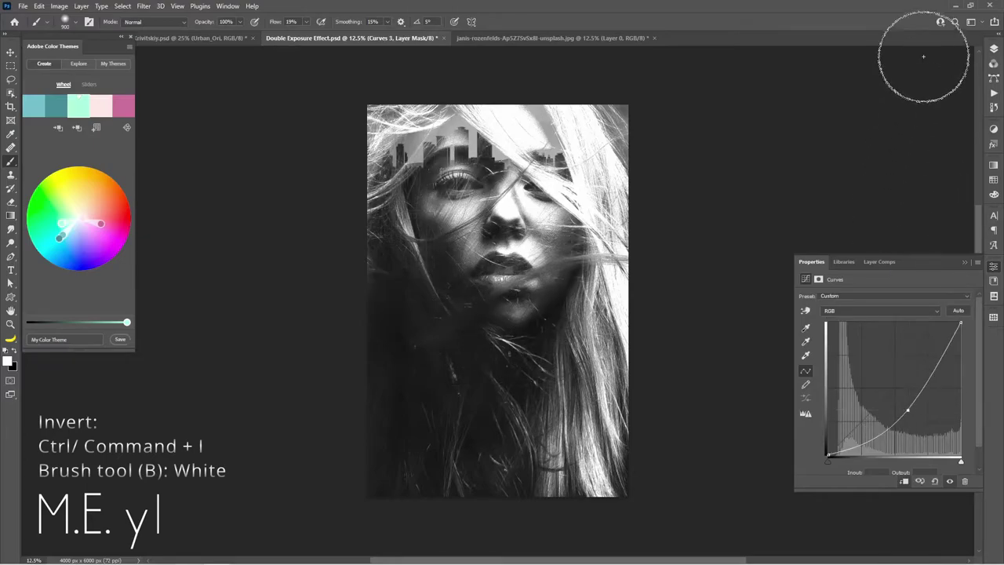
{"action": "left_click", "coordinate": [993, 50]}
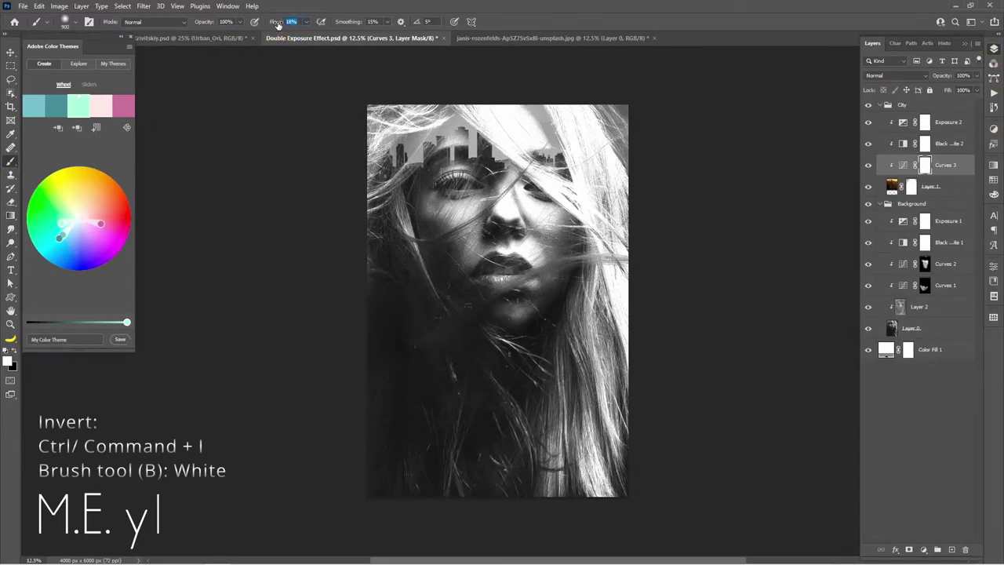
Invert the Curves 3 mask and paint the contrast over the face at 15% flow.
{"action": "type", "text": "15"}
{"action": "key", "text": "Return"}
{"action": "key", "text": "ctrl+i"}
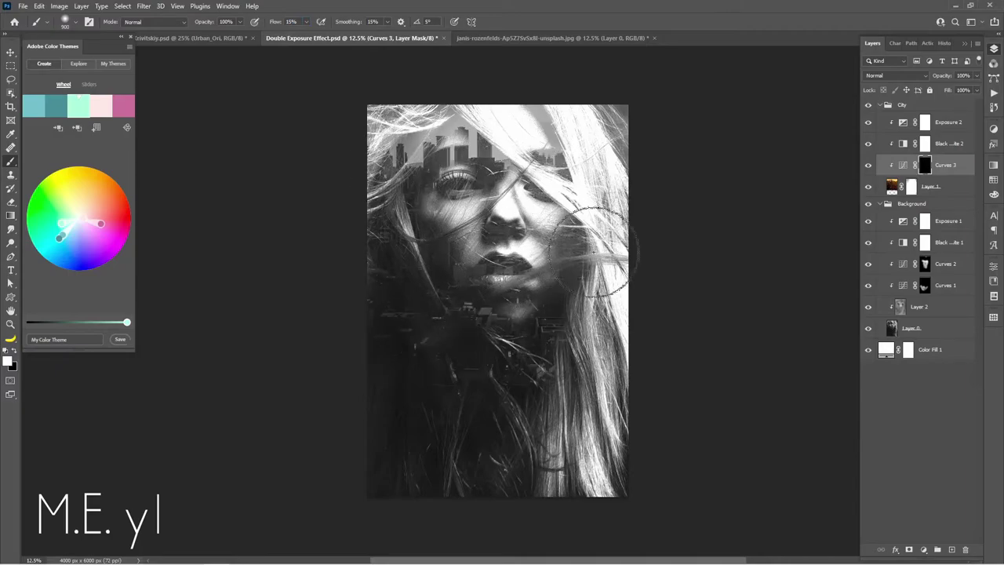
{"action": "left_click_drag", "start_coordinate": [592, 251], "coordinate": [534, 338]}
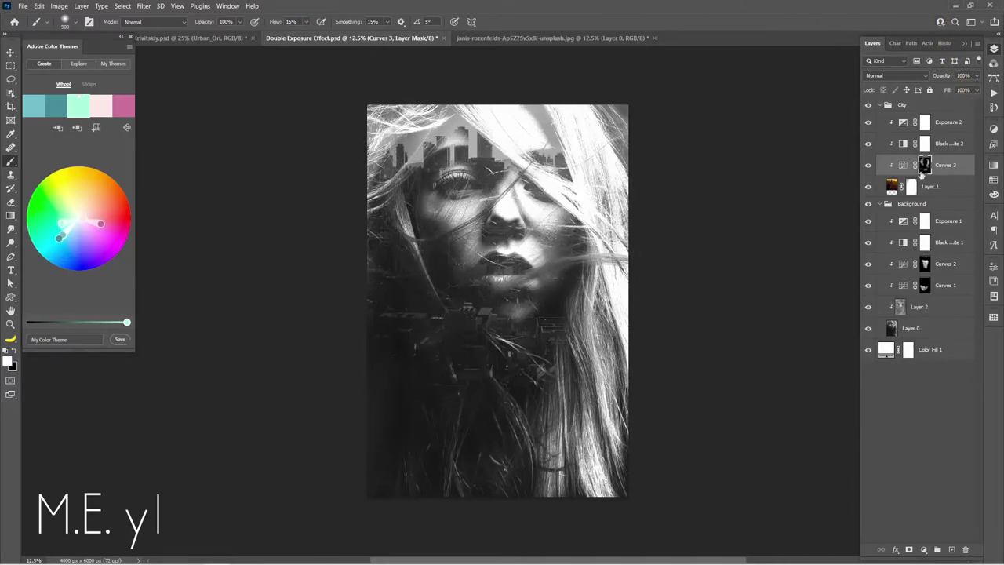
Compare the Curves 3 effect on and off and set its opacity to 72%.
{"action": "left_click", "coordinate": [868, 166]}
{"action": "left_click", "coordinate": [869, 167]}
{"action": "left_click", "coordinate": [869, 167]}
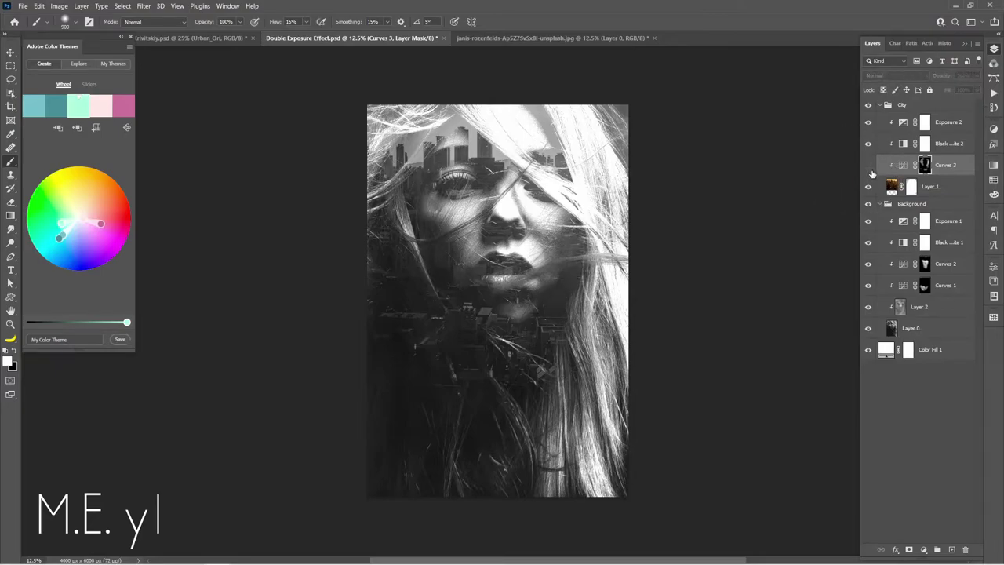
{"action": "left_click", "coordinate": [869, 167]}
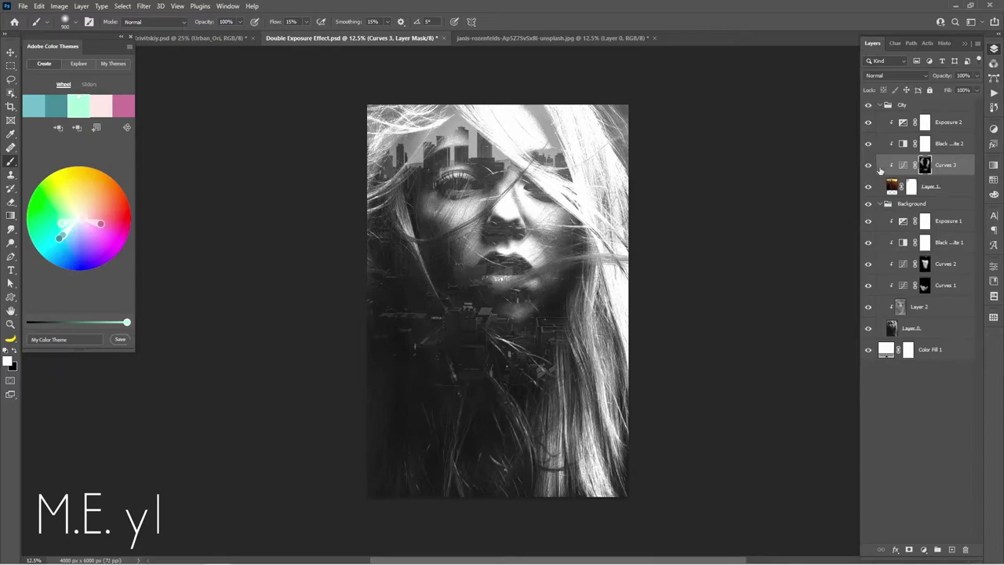
{"action": "left_click_drag", "start_coordinate": [976, 81], "coordinate": [958, 91]}
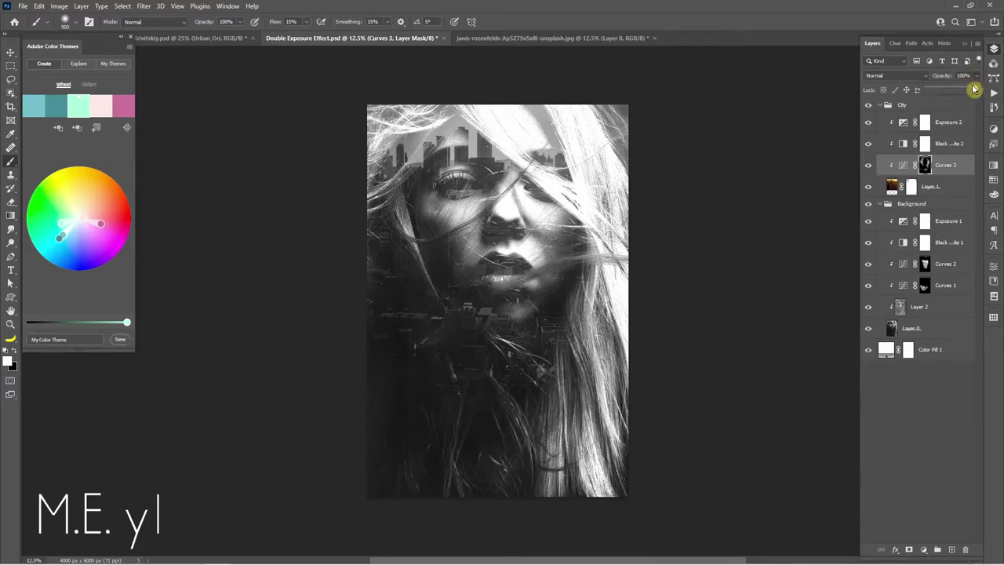
{"action": "left_click", "coordinate": [913, 164]}
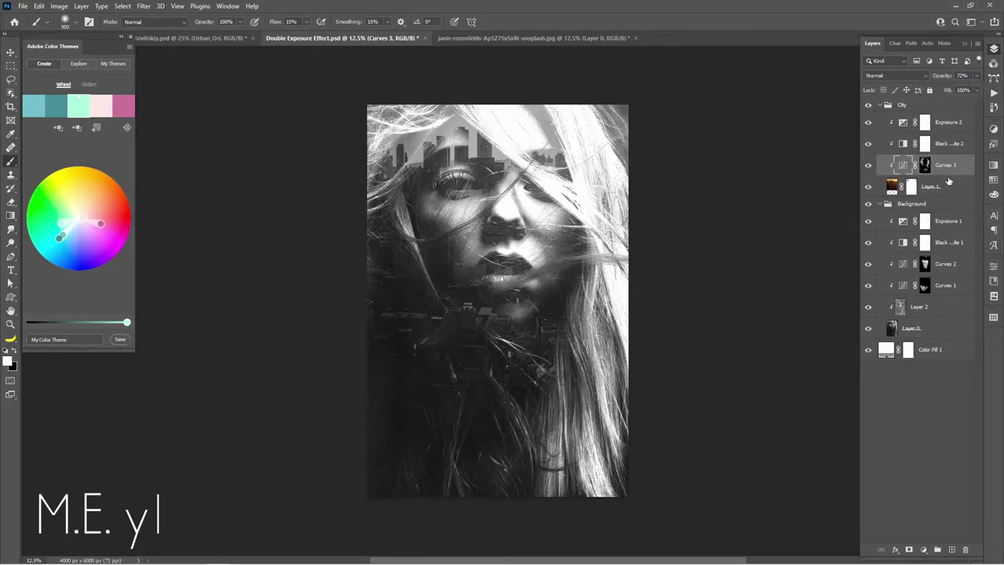
Toggle Black & White 2 to compare the city in colour and in black and white.
{"action": "left_click", "coordinate": [868, 145]}
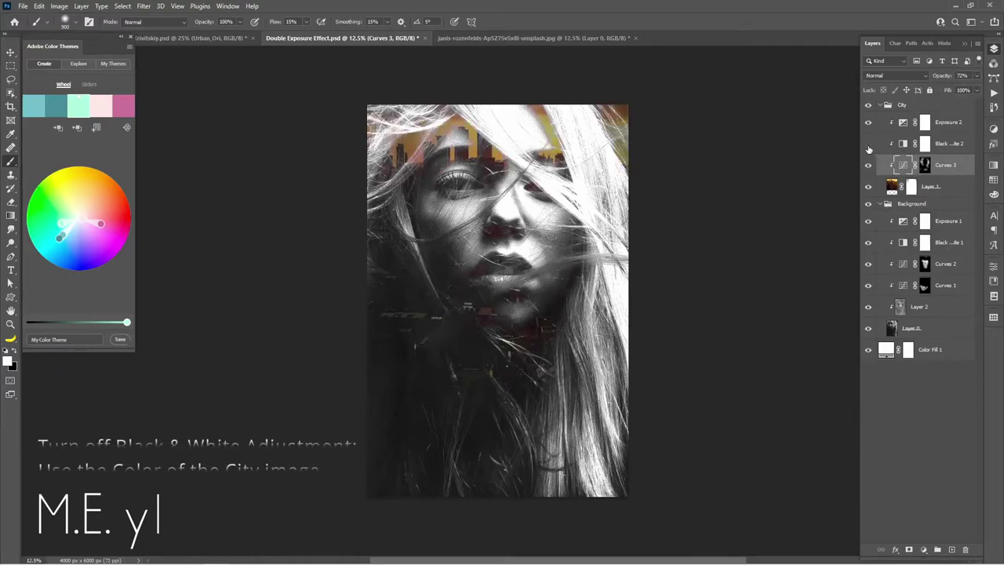
{"action": "left_click", "coordinate": [868, 145]}
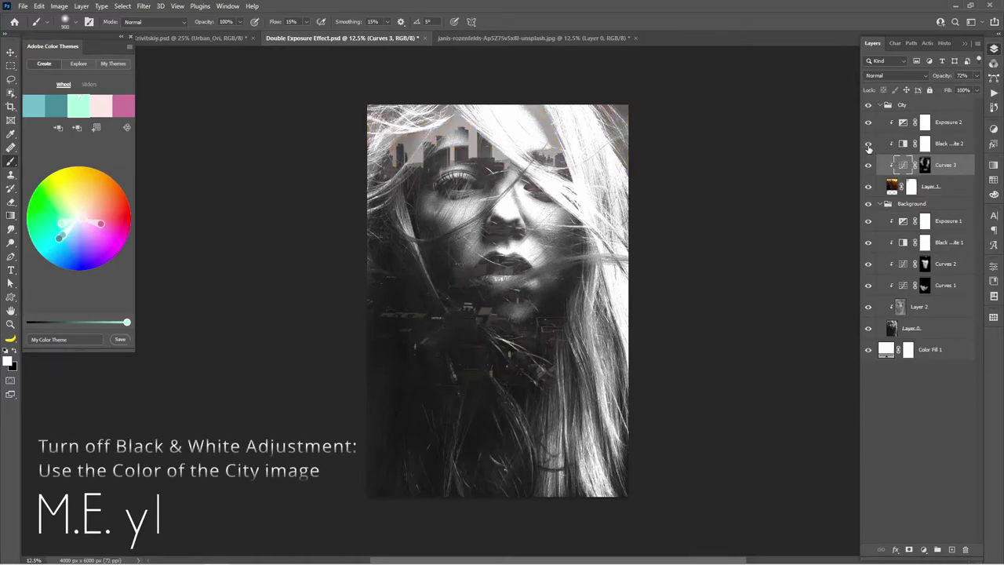
{"action": "left_click", "coordinate": [868, 145]}
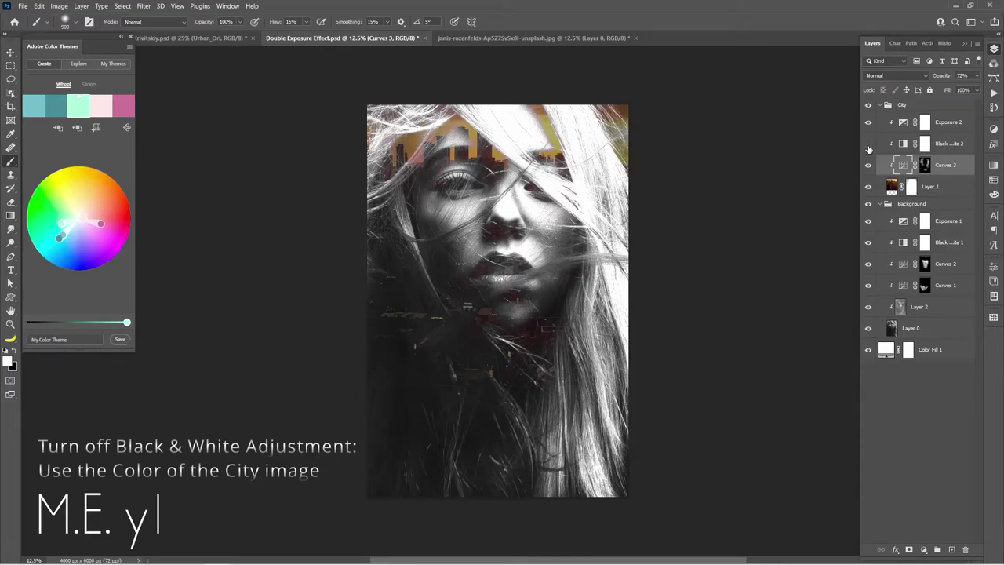
Try a light blue tint in Black & White 1, then turn Tint off to stay greyscale.
{"action": "double_click", "coordinate": [904, 243]}
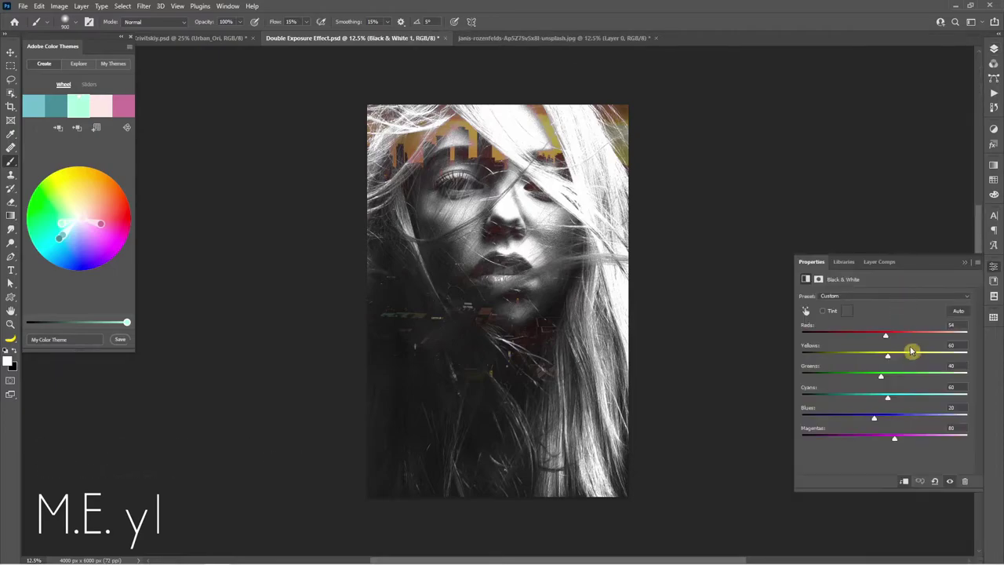
{"action": "left_click", "coordinate": [823, 311]}
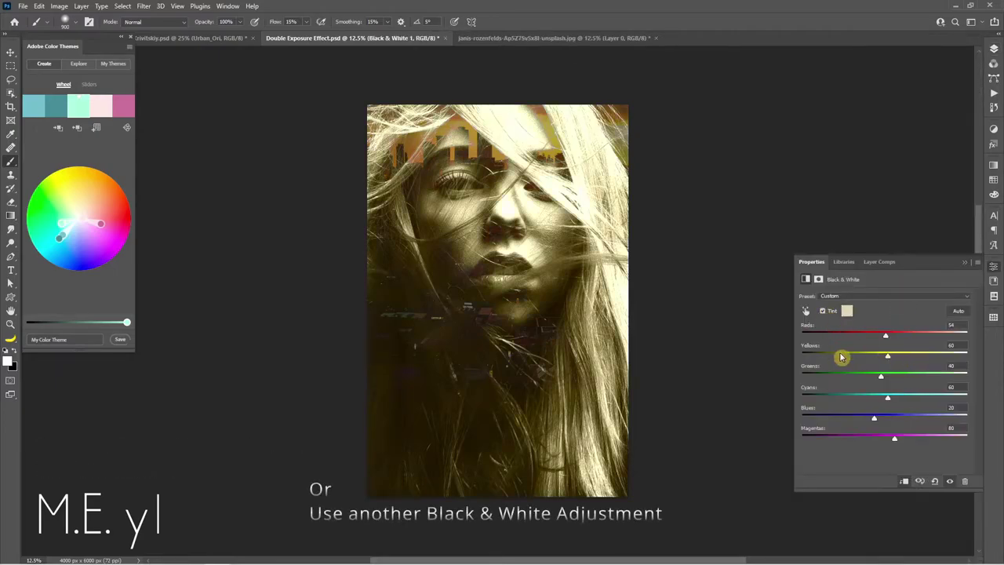
{"action": "left_click", "coordinate": [847, 312]}
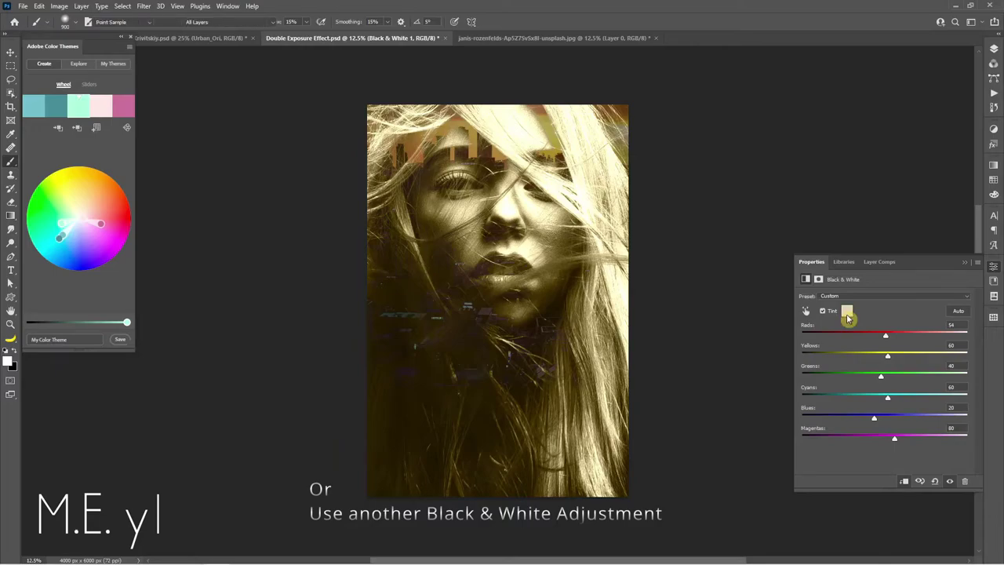
{"action": "mouse_move", "coordinate": [170, 484]}
{"action": "left_mouse_down"}
{"action": "mouse_move", "coordinate": [180, 380]}
{"action": "mouse_move", "coordinate": [180, 409]}
{"action": "left_mouse_up"}
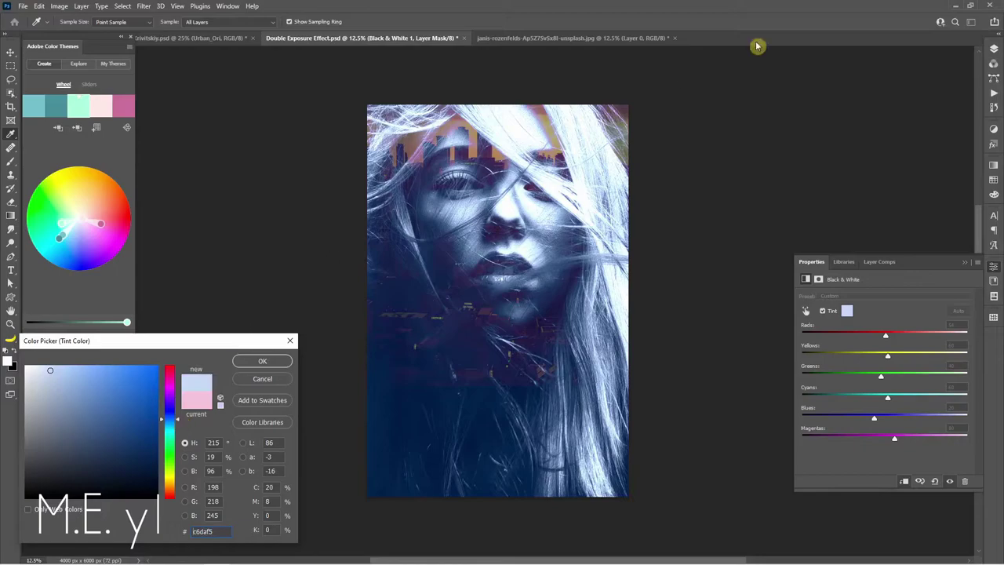
{"action": "left_click", "coordinate": [261, 361]}
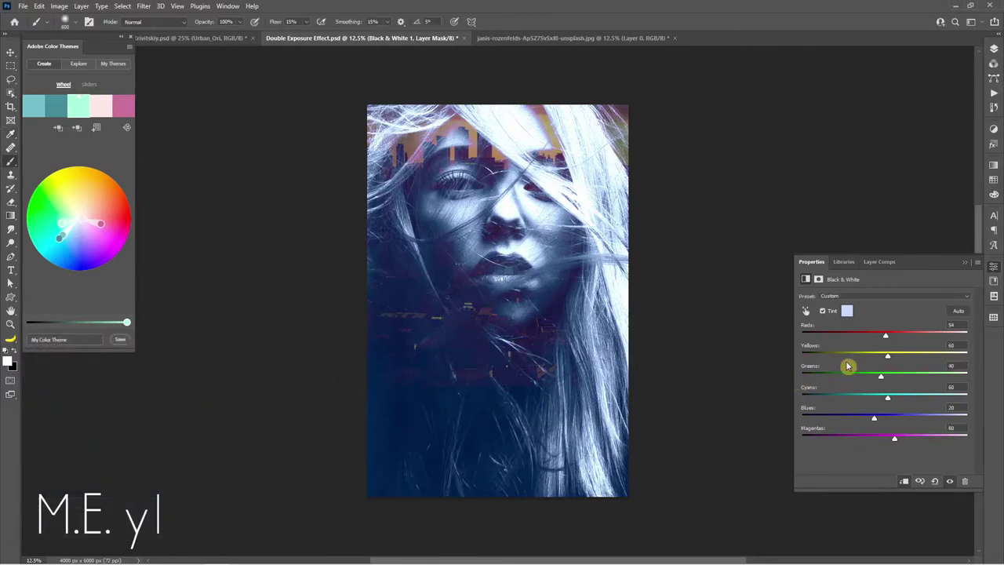
{"action": "left_click", "coordinate": [823, 310]}
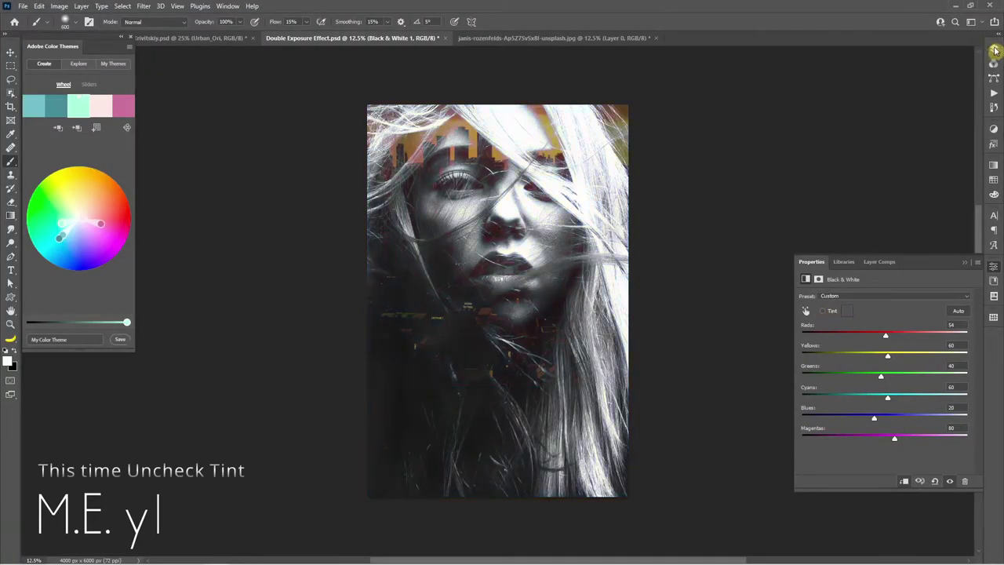
{"action": "left_click", "coordinate": [992, 48]}
Add a Gradient Map using the Legacy Gradients Blue to Light Blue preset.
{"action": "left_click", "coordinate": [922, 549]}
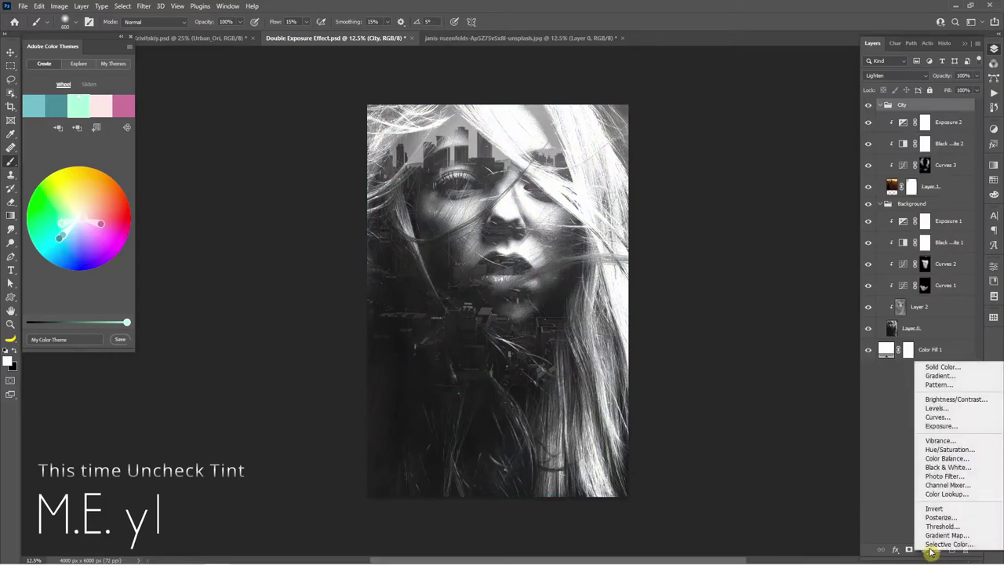
{"action": "left_click", "coordinate": [938, 535]}
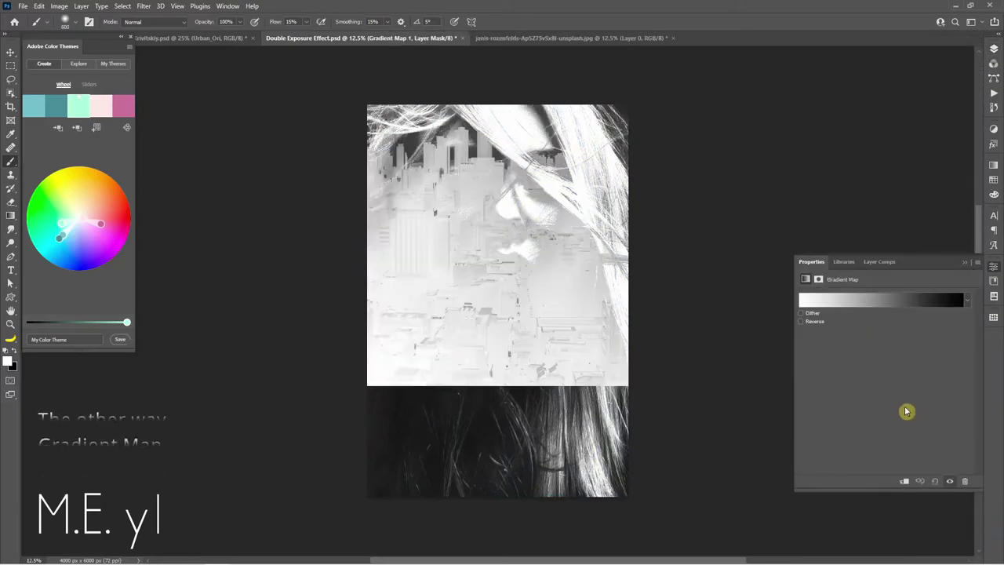
{"action": "left_click", "coordinate": [862, 301]}
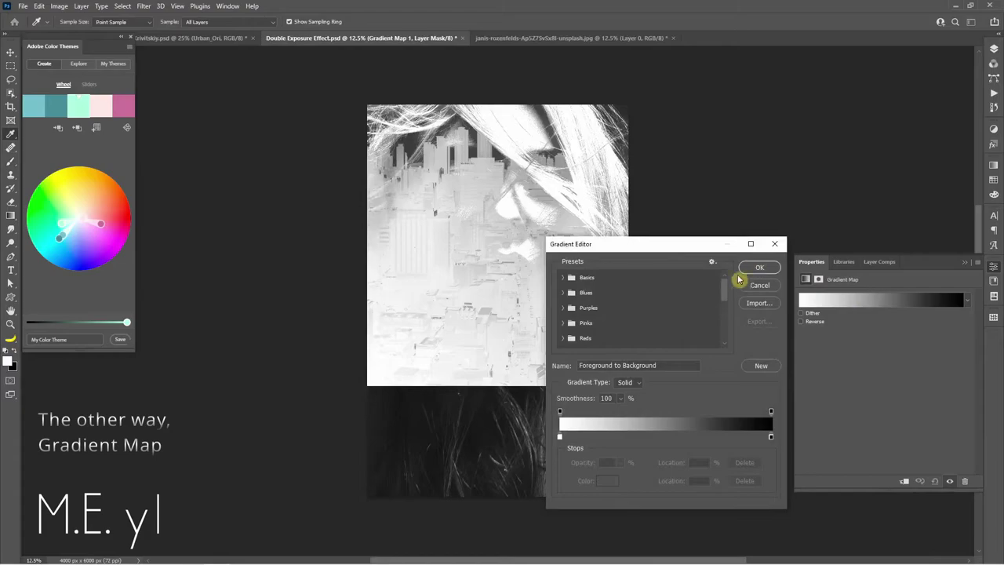
{"action": "left_click_drag", "start_coordinate": [722, 292], "coordinate": [728, 338]}
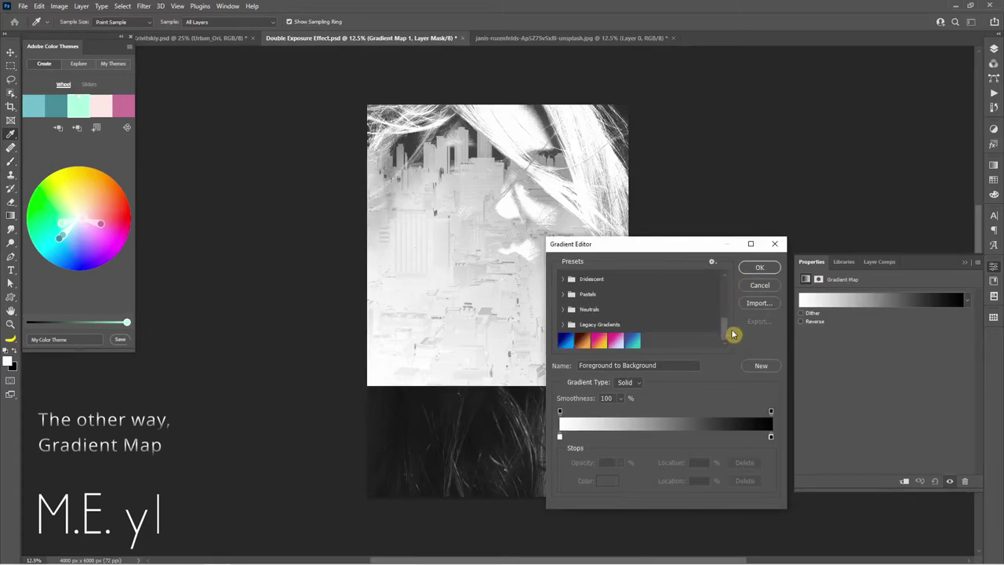
{"action": "left_click", "coordinate": [562, 324]}
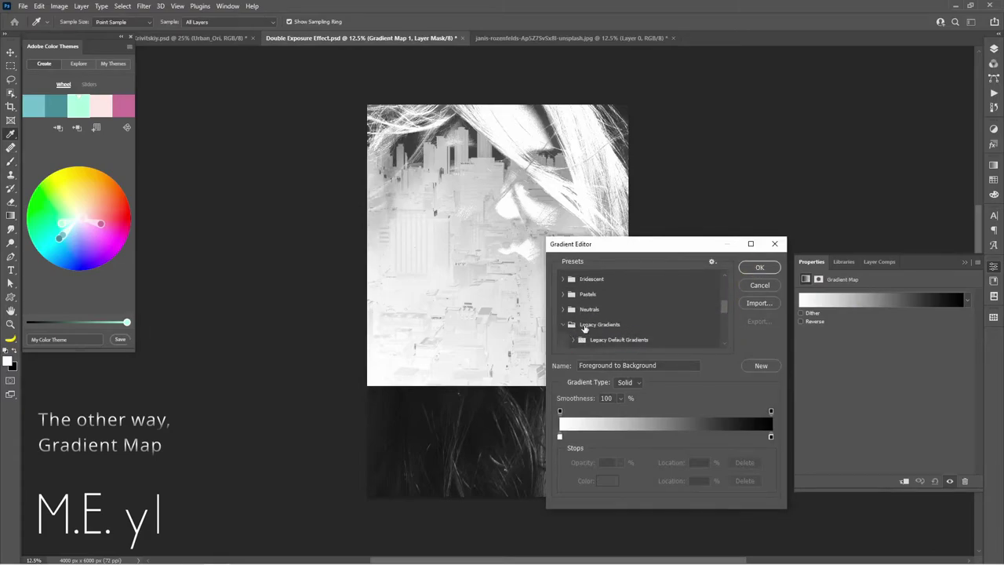
{"action": "left_click_drag", "start_coordinate": [722, 305], "coordinate": [723, 339]}
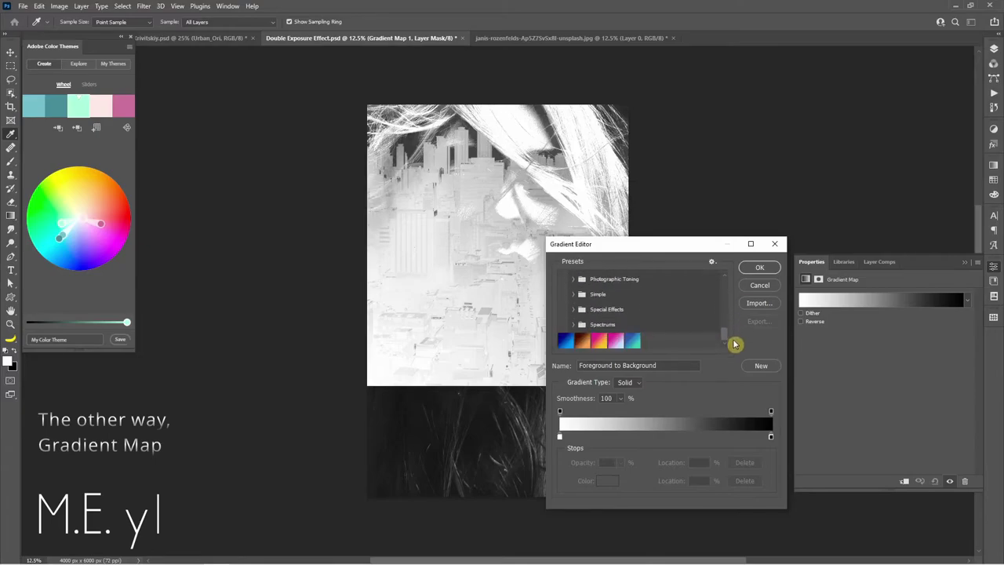
{"action": "left_click", "coordinate": [570, 345]}
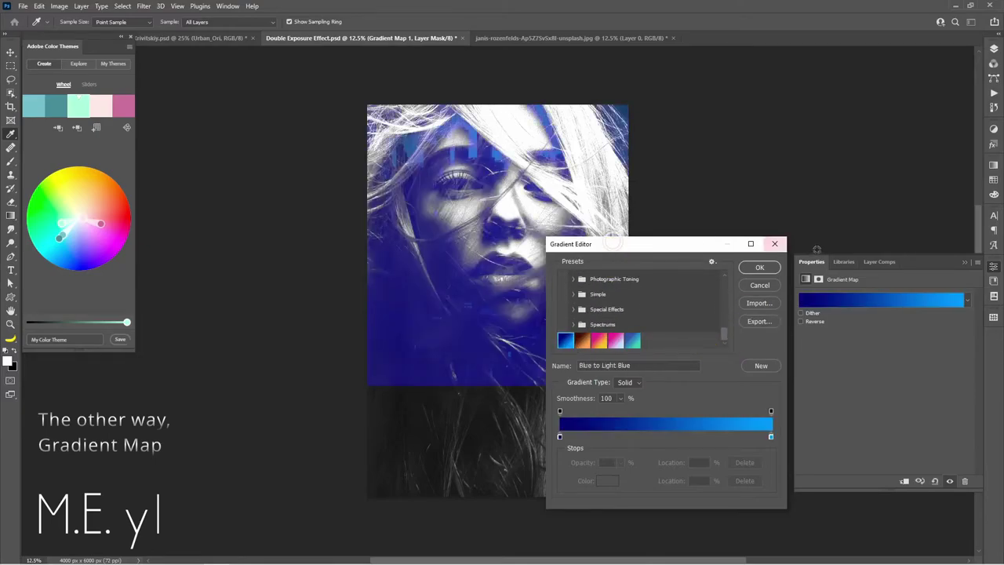
{"action": "left_click", "coordinate": [773, 267]}
{"action": "key", "text": "b"}
Move Gradient Map 1 to the top of the layer stack.
{"action": "left_click", "coordinate": [994, 51]}
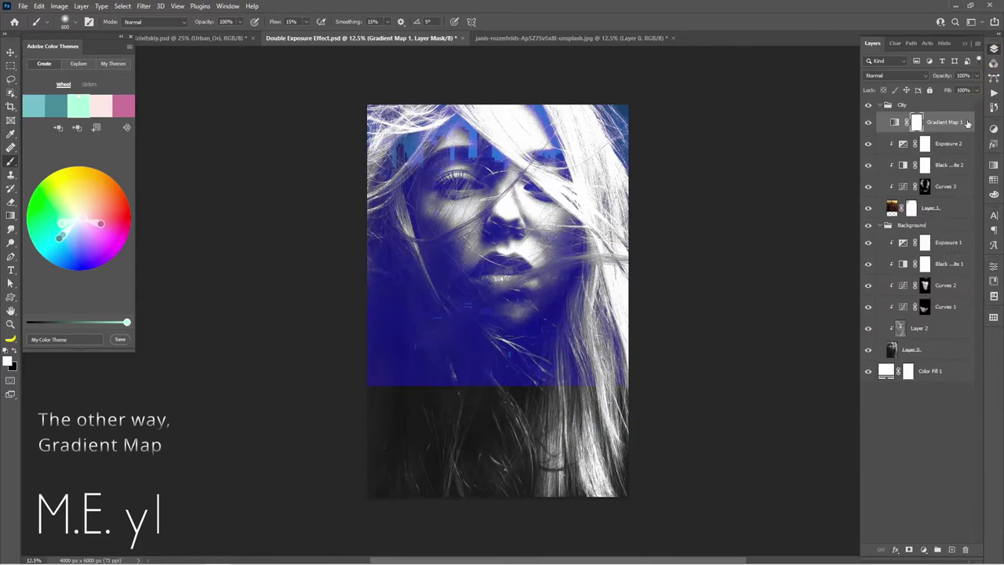
{"action": "left_click_drag", "start_coordinate": [943, 123], "coordinate": [945, 107]}
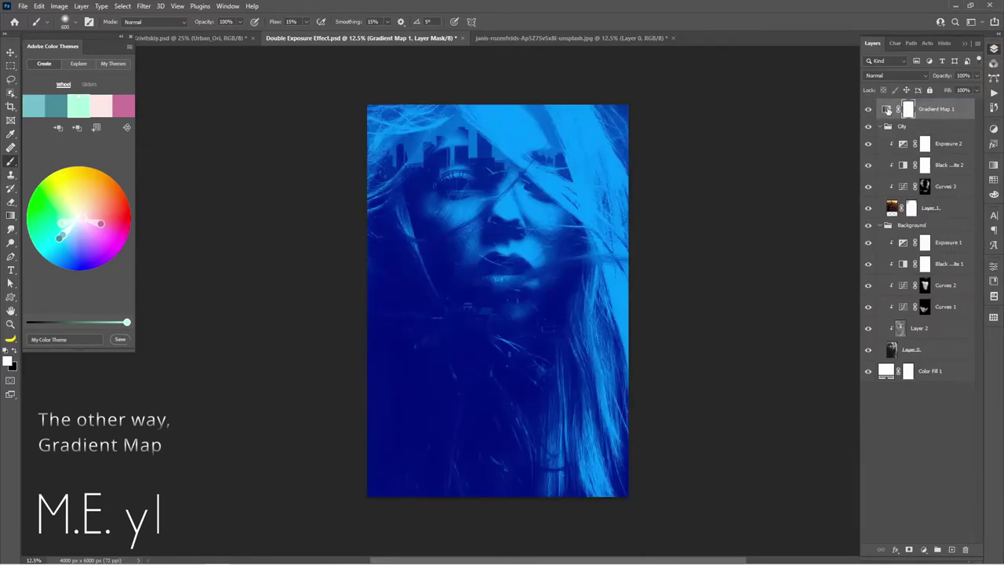
{"action": "double_click", "coordinate": [887, 110]}
Preview orange, Pink to Yellow, Pink to Light Blue and Blue to Light Green gradients on Gradient Map 1.
{"action": "left_click", "coordinate": [903, 304]}
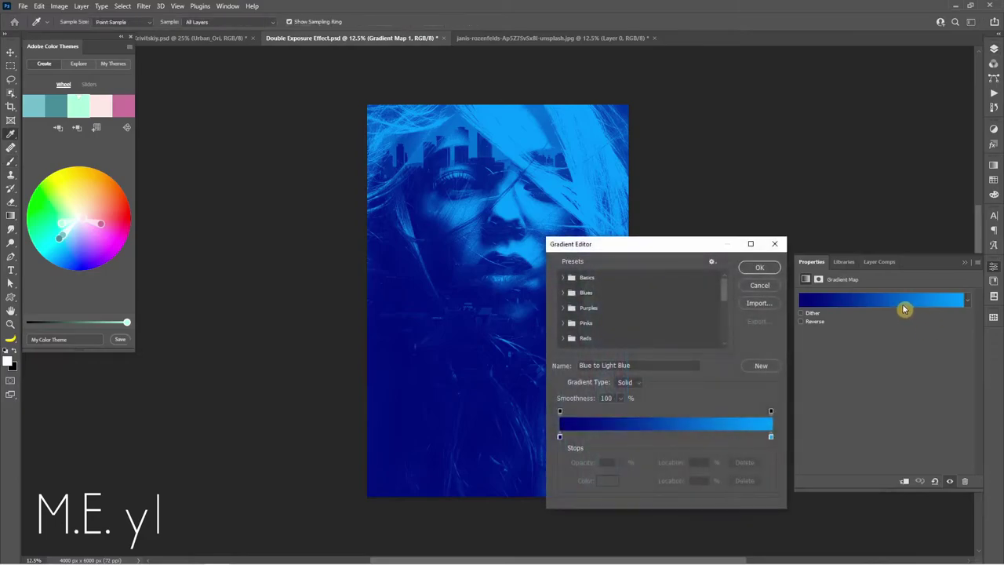
{"action": "left_click_drag", "start_coordinate": [679, 245], "coordinate": [258, 211]}
{"action": "left_click_drag", "start_coordinate": [309, 253], "coordinate": [307, 295]}
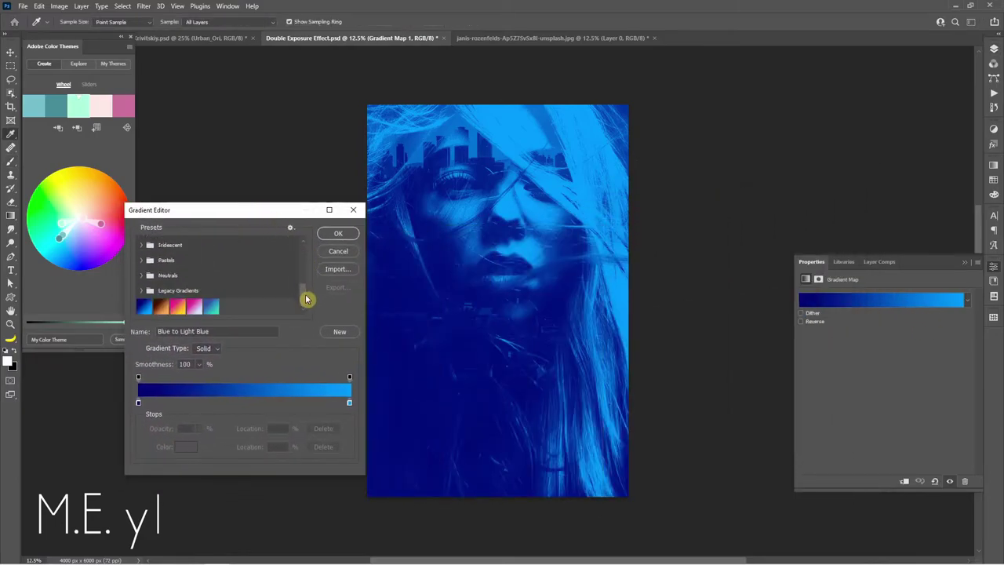
{"action": "left_click", "coordinate": [169, 309]}
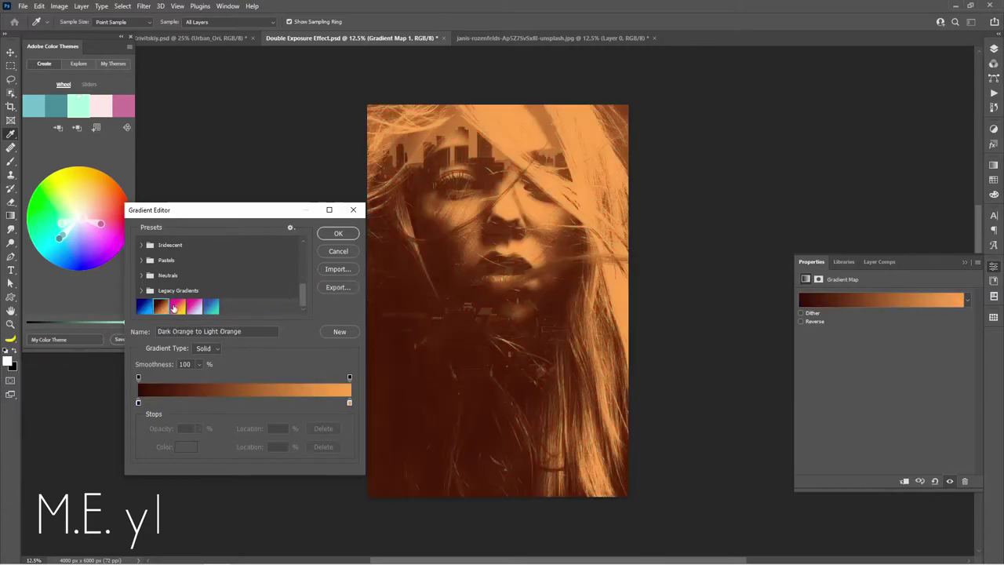
{"action": "left_click", "coordinate": [177, 309]}
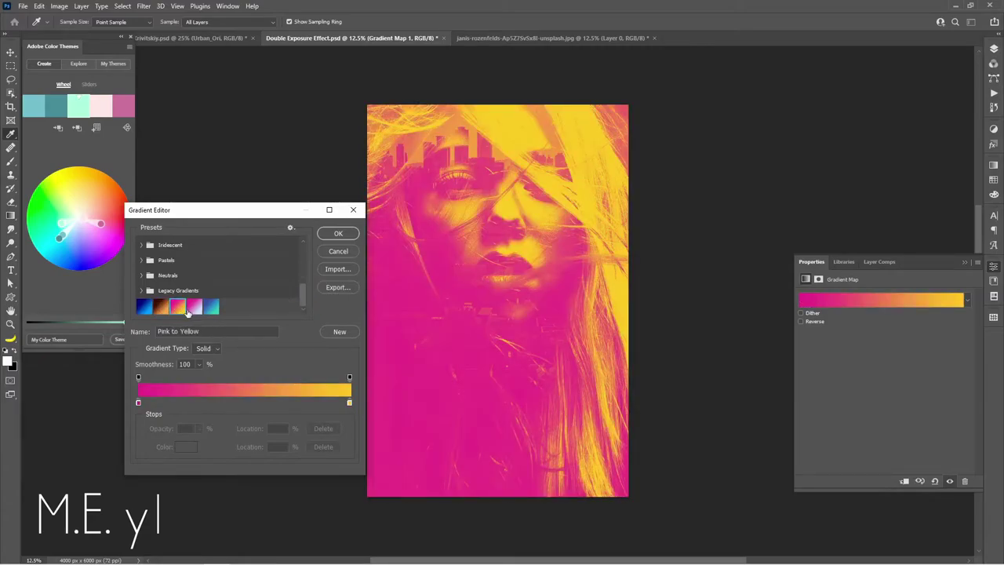
{"action": "left_click", "coordinate": [196, 309]}
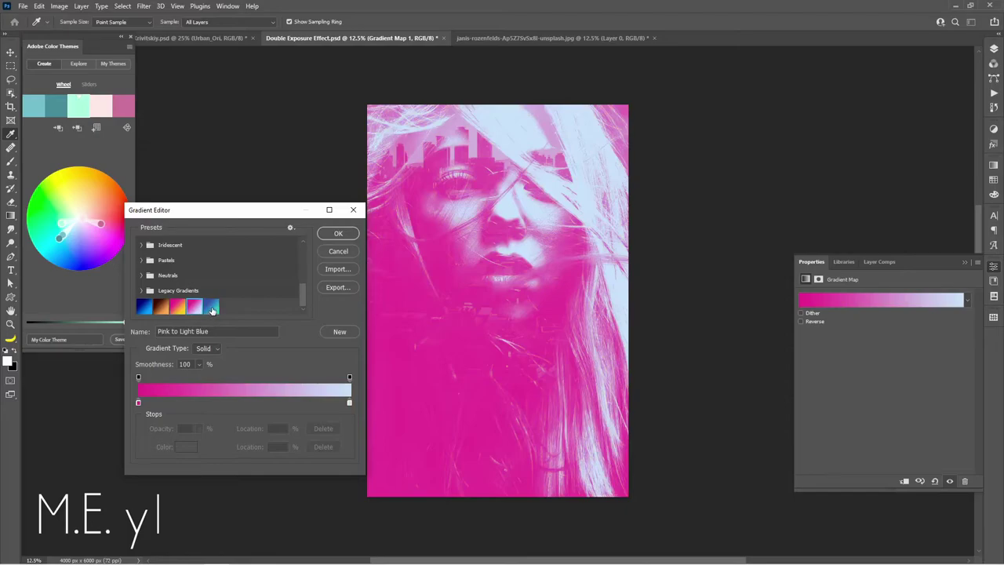
{"action": "left_click", "coordinate": [212, 309]}
{"action": "left_click_drag", "start_coordinate": [211, 215], "coordinate": [211, 231]}
{"action": "left_click", "coordinate": [194, 322]}
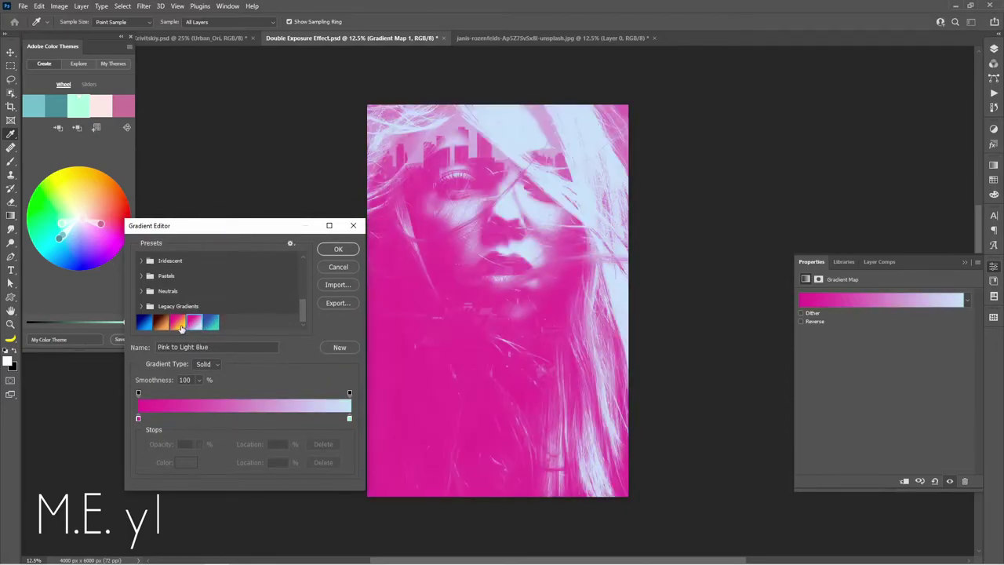
{"action": "left_click", "coordinate": [142, 306]}
Apply the Photographic Toning Cyan-Sepia gradient to Gradient Map 1.
{"action": "left_click_drag", "start_coordinate": [309, 290], "coordinate": [306, 320]}
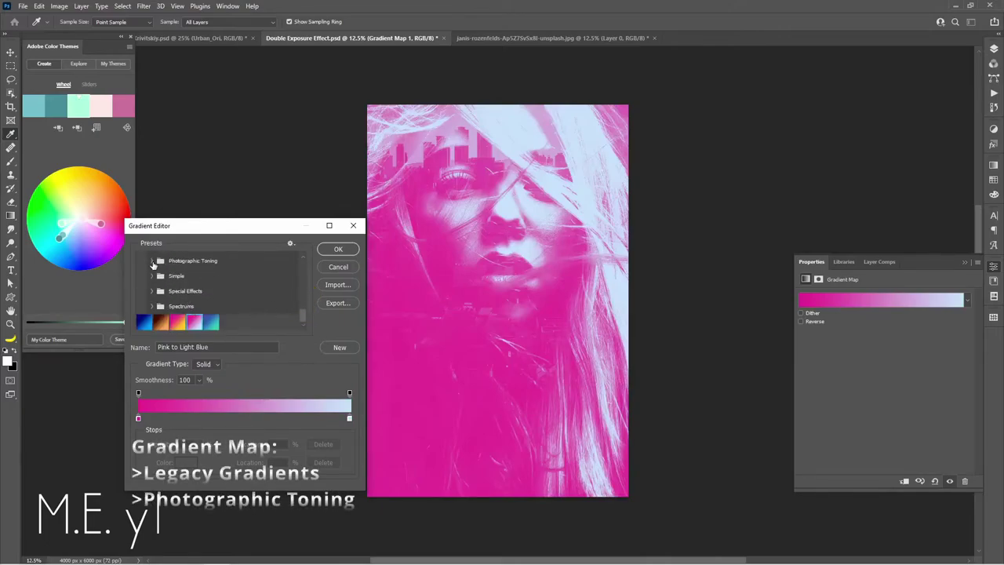
{"action": "left_click", "coordinate": [152, 261]}
{"action": "left_click_drag", "start_coordinate": [304, 317], "coordinate": [303, 314]}
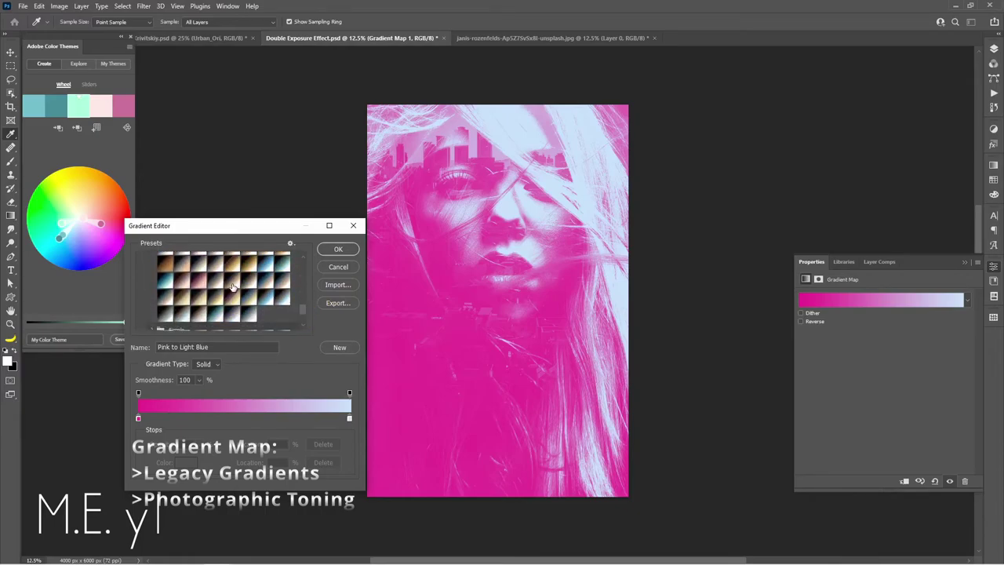
{"action": "left_click", "coordinate": [232, 287]}
{"action": "left_click", "coordinate": [183, 296]}
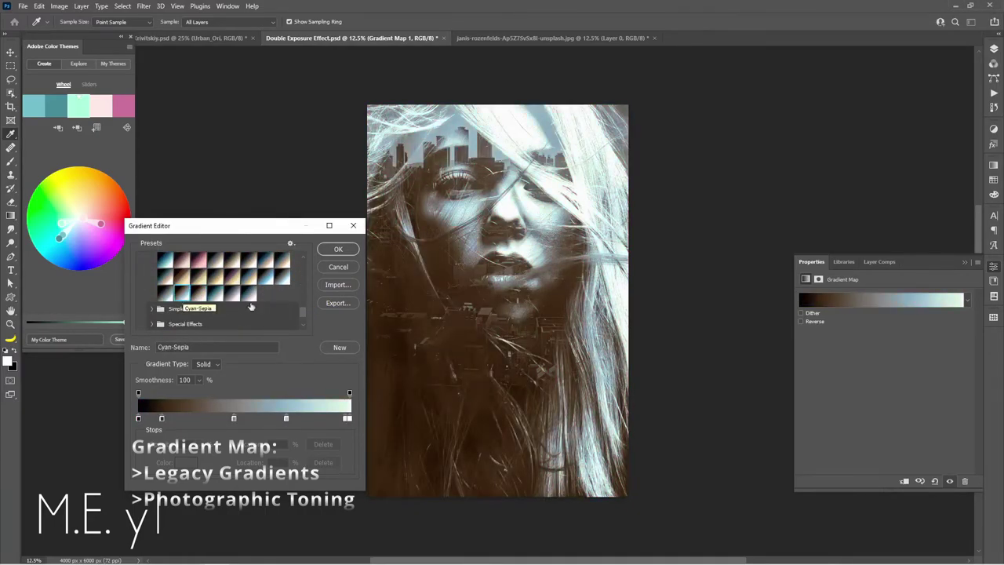
{"action": "left_click", "coordinate": [338, 250]}
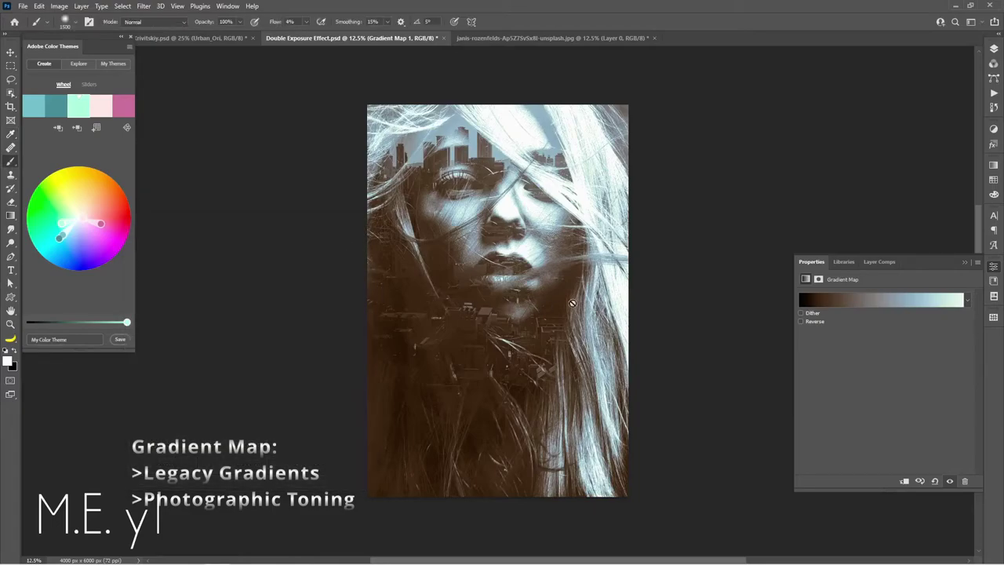
{"action": "left_click", "coordinate": [993, 51]}
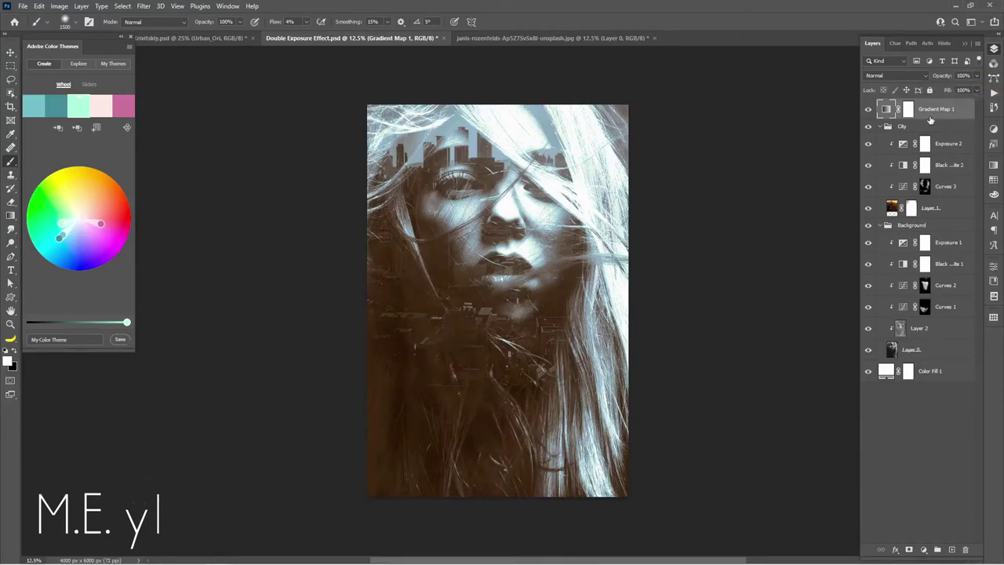
Hide the Gradient Map 1 toning layer.
{"action": "left_click", "coordinate": [908, 109]}
{"action": "key", "text": "m"}
{"action": "left_click", "coordinate": [867, 109]}
Duplicate Layer 1 to the top, delete its layer mask, and set its blend mode to Color.
{"action": "left_click", "coordinate": [946, 211]}
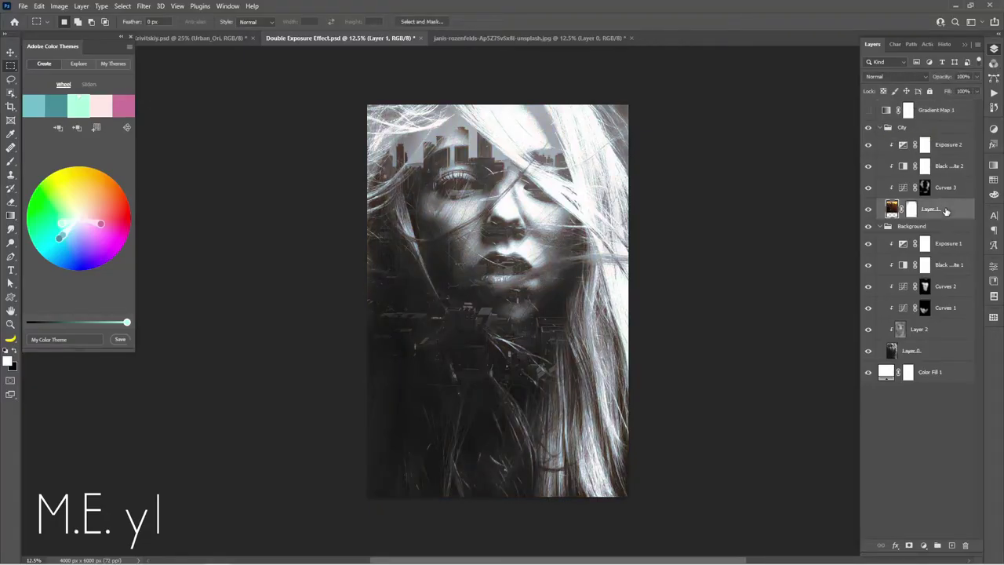
{"action": "left_click_drag", "start_coordinate": [946, 211], "coordinate": [917, 110]}
{"action": "right_click", "coordinate": [904, 110]}
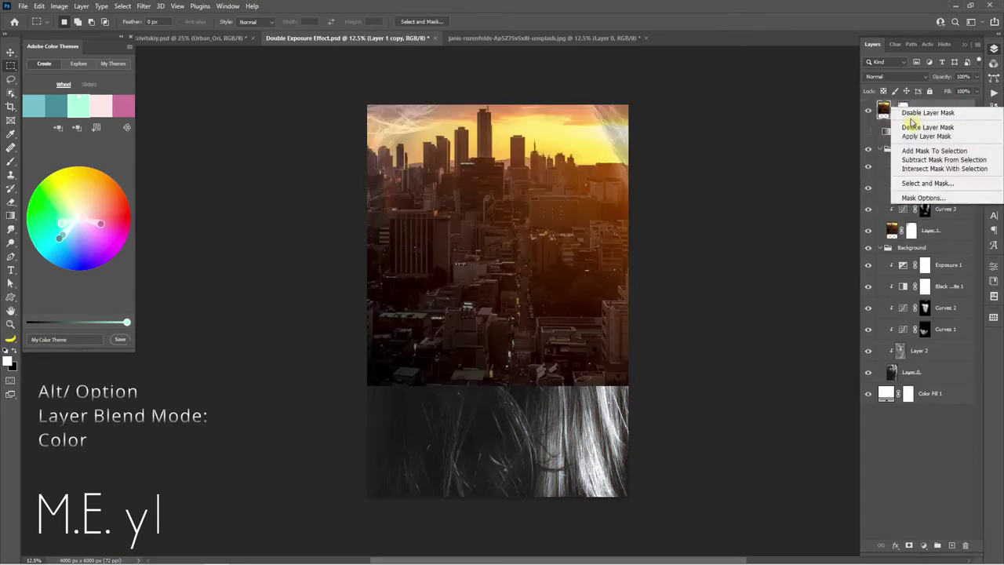
{"action": "left_click", "coordinate": [919, 135]}
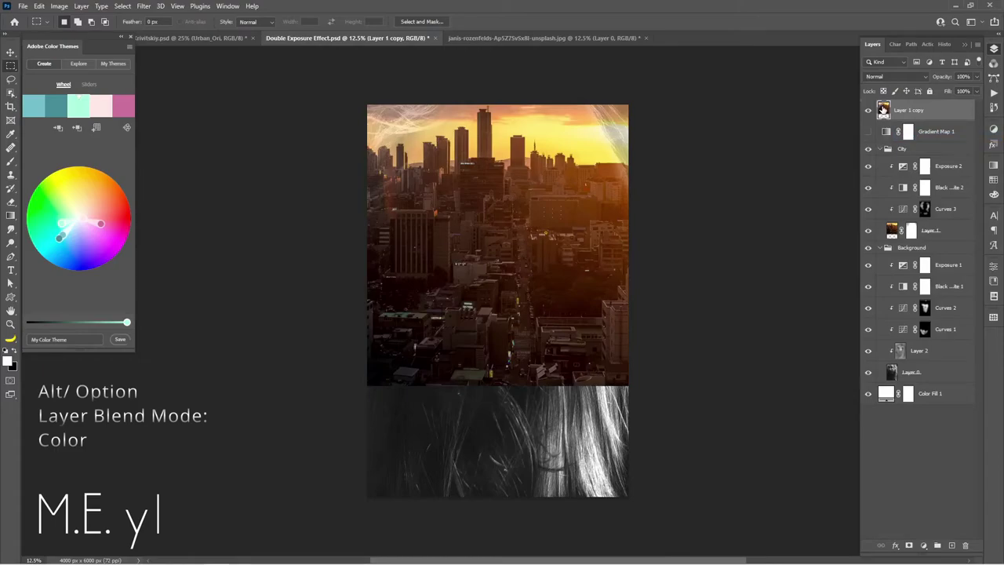
{"action": "left_click", "coordinate": [892, 77]}
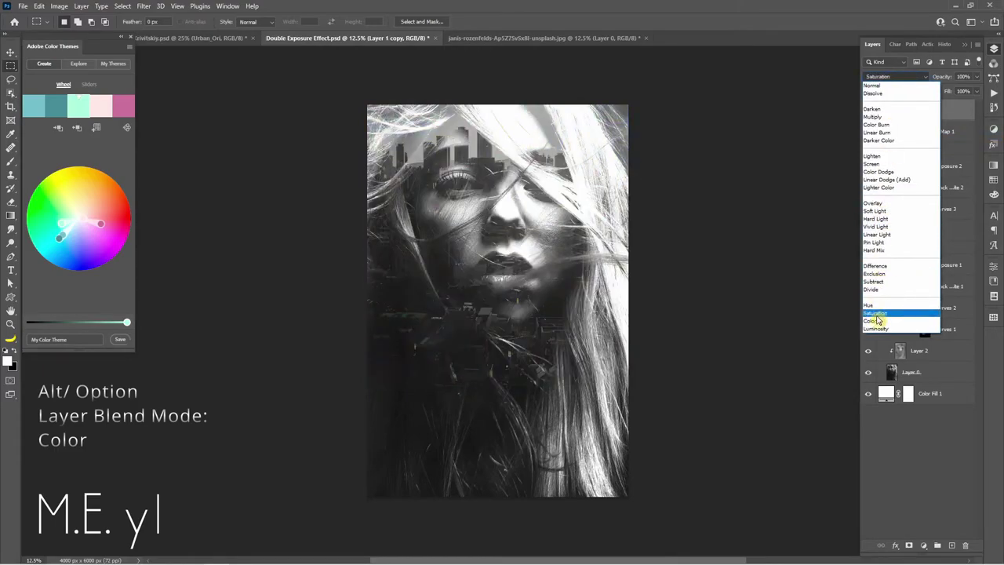
{"action": "left_click", "coordinate": [873, 321]}
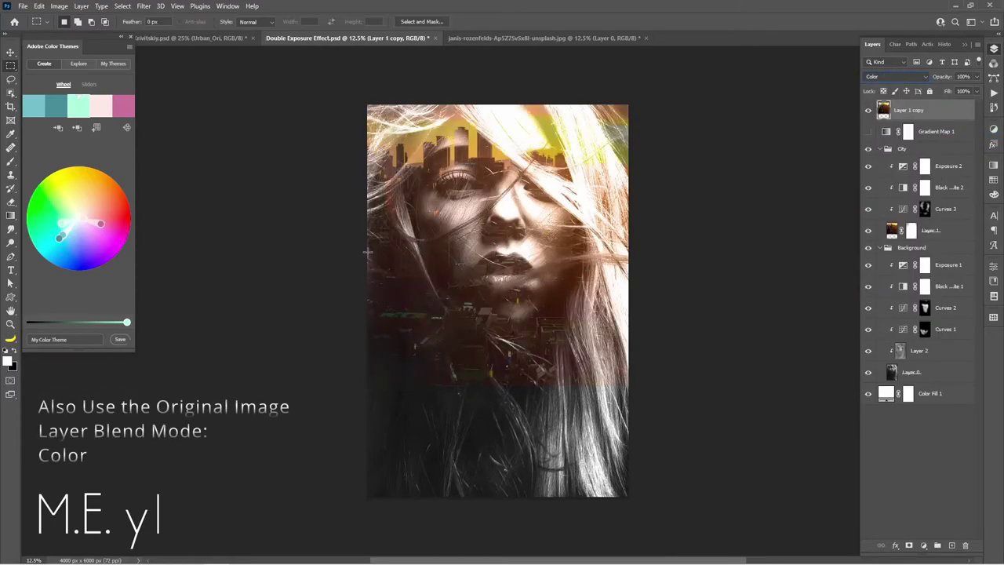
Fill the bottom strip with a vertically flipped piece of the lower band, then lower layer opacity to 76%.
{"action": "left_click_drag", "start_coordinate": [359, 269], "coordinate": [684, 385]}
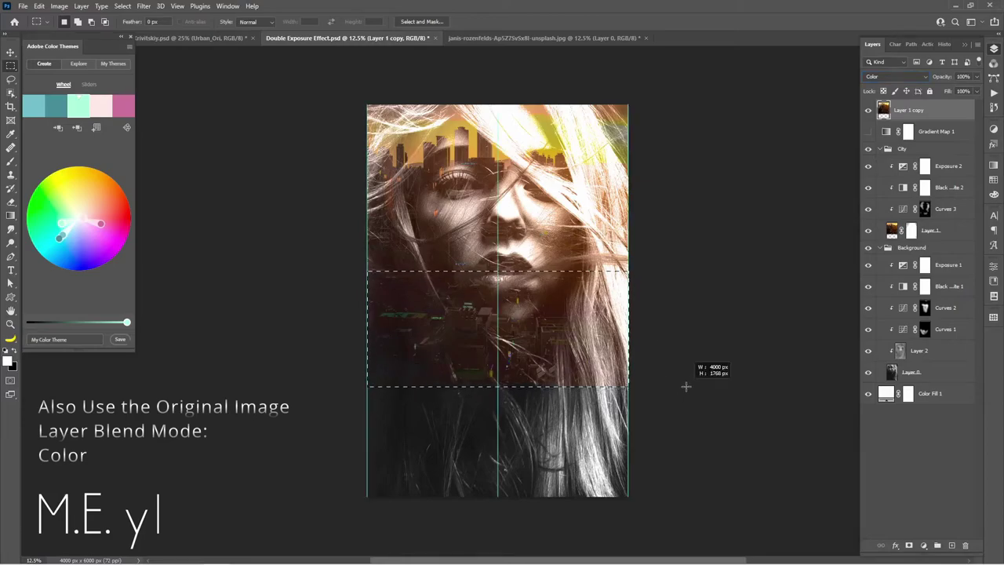
{"action": "left_click_drag", "start_coordinate": [604, 337], "coordinate": [588, 455]}
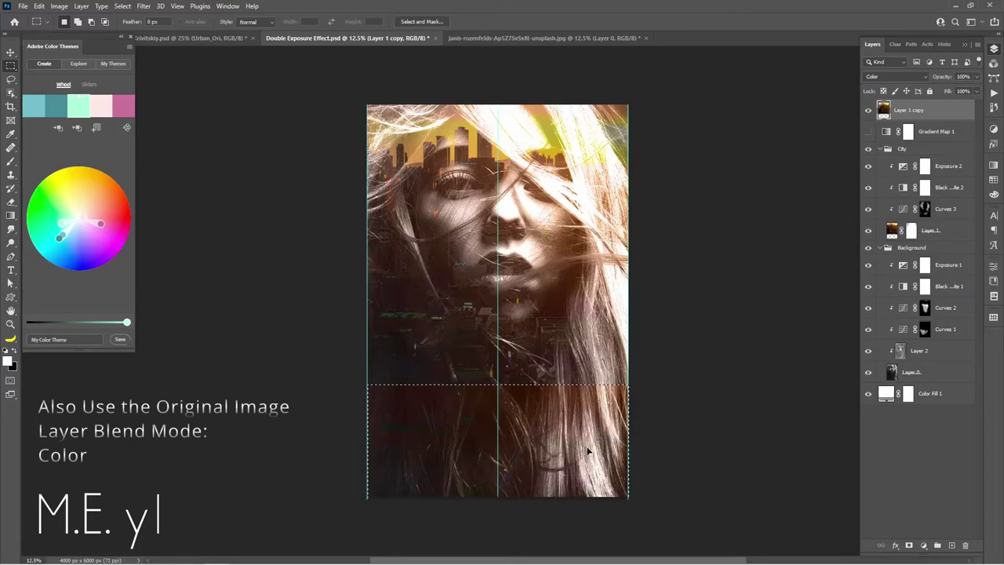
{"action": "right_click", "coordinate": [560, 427]}
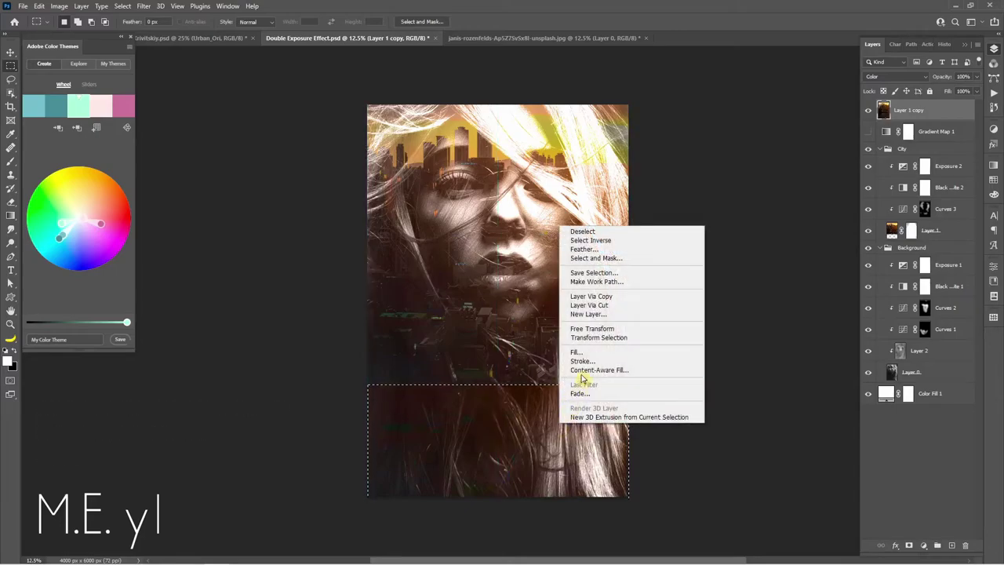
{"action": "left_click", "coordinate": [599, 330]}
{"action": "right_click", "coordinate": [557, 390]}
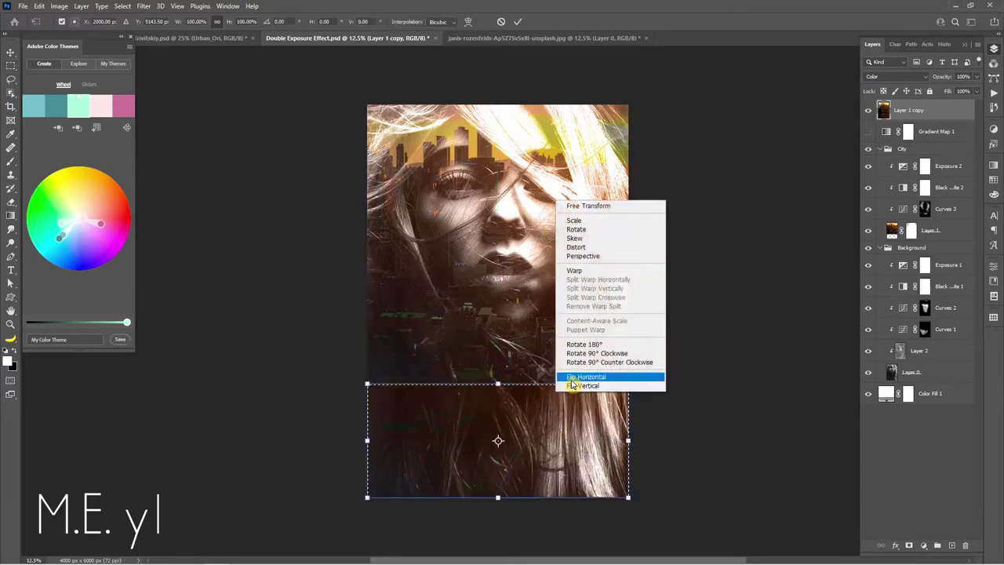
{"action": "left_click", "coordinate": [574, 387]}
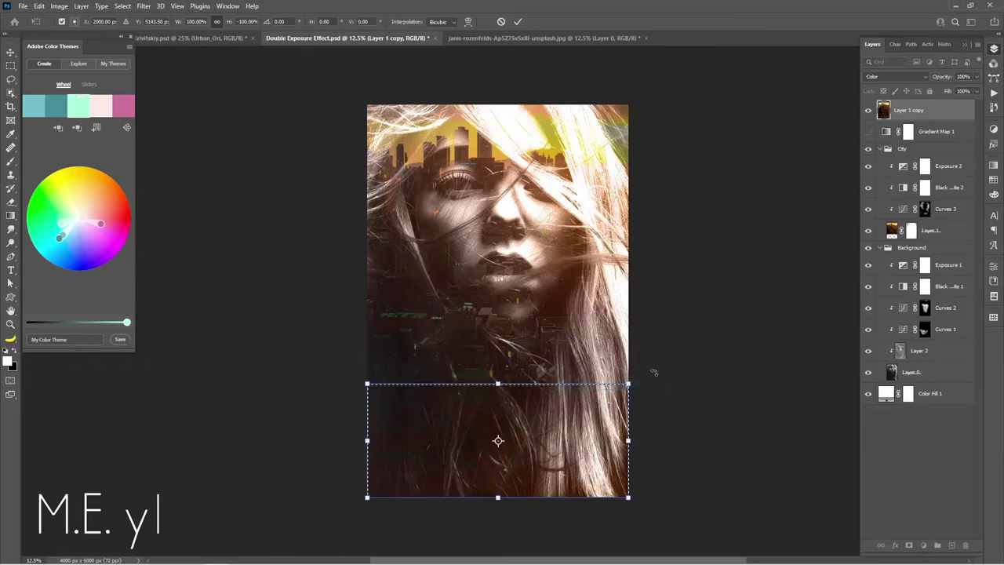
{"action": "key", "text": "Return"}
{"action": "key", "text": "ctrl+d"}
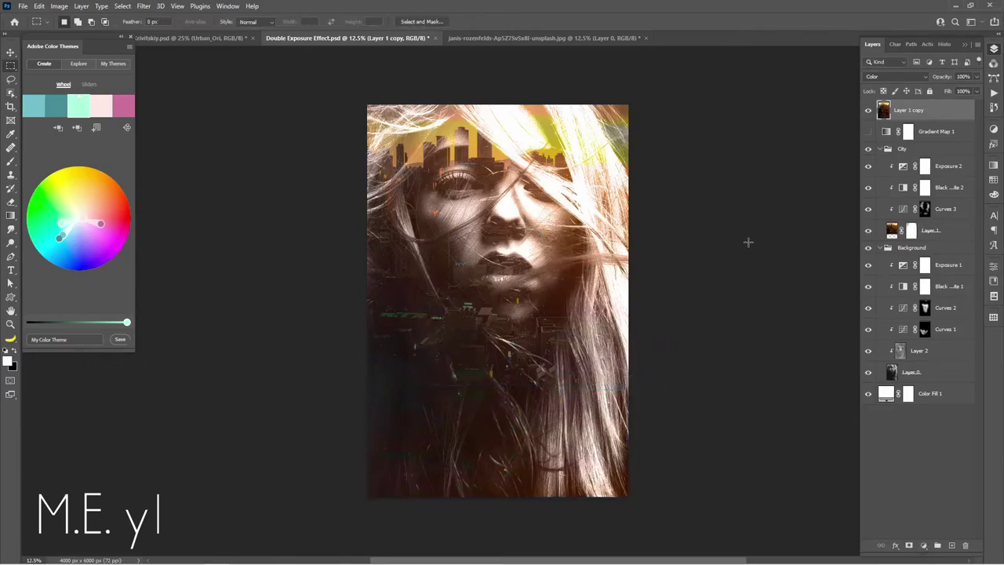
{"action": "left_click_drag", "start_coordinate": [976, 76], "coordinate": [966, 93]}
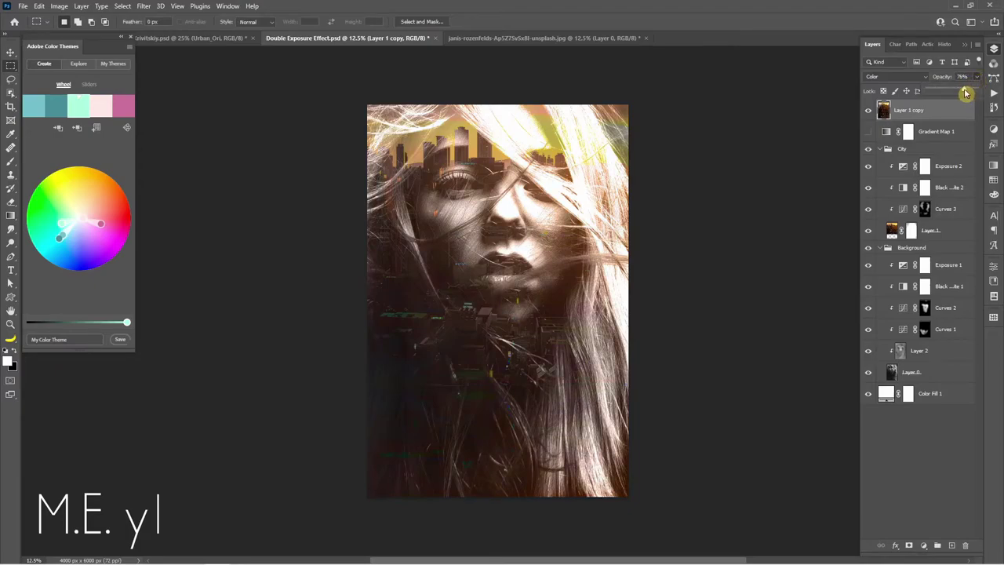
Restore Layer 1 copy's opacity to 100%.
{"action": "left_click_drag", "start_coordinate": [965, 93], "coordinate": [980, 93]}
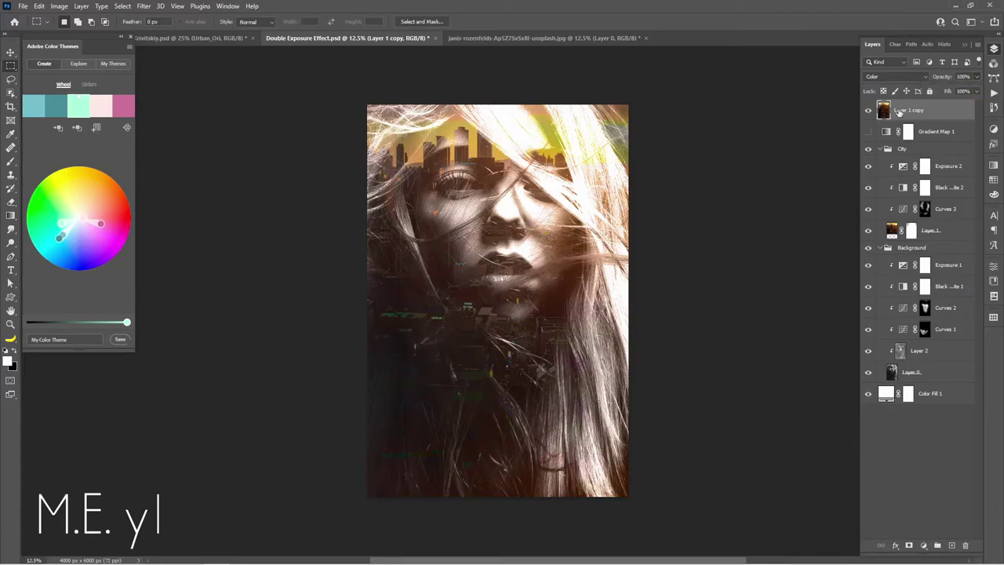
{"action": "right_click", "coordinate": [898, 110]}
{"action": "left_click", "coordinate": [904, 245]}
Apply a Gaussian Blur with a radius of about 27.7 pixels to Layer 1 copy.
{"action": "left_click", "coordinate": [145, 7]}
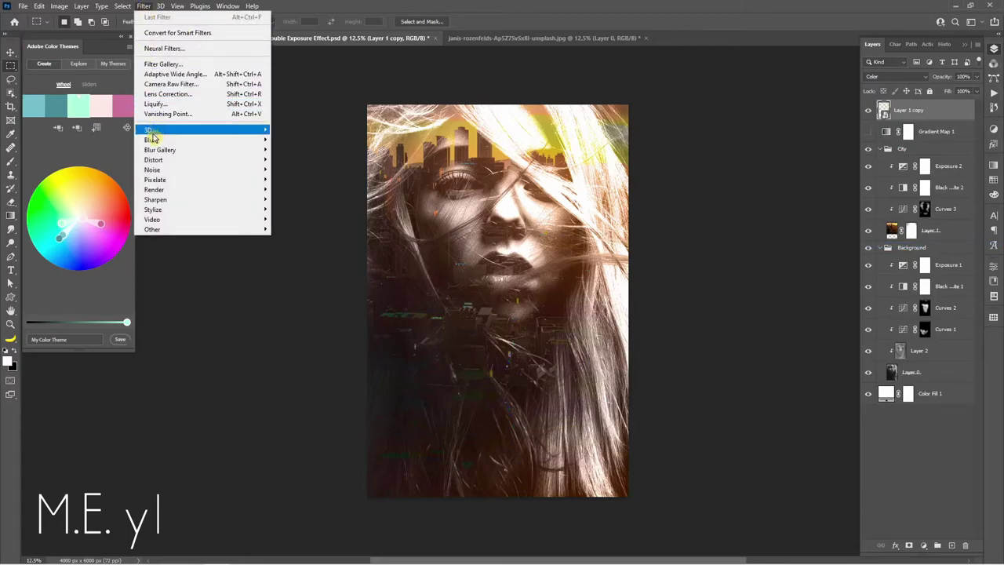
{"action": "mouse_move", "coordinate": [151, 139]}
{"action": "left_click", "coordinate": [298, 179]}
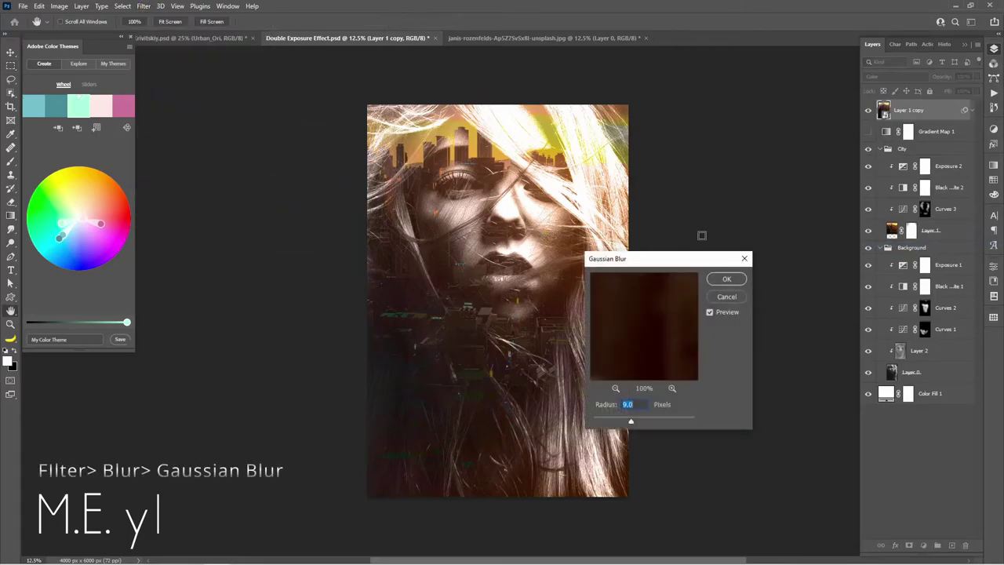
{"action": "left_click_drag", "start_coordinate": [670, 260], "coordinate": [732, 239]}
{"action": "left_click_drag", "start_coordinate": [691, 400], "coordinate": [686, 399]}
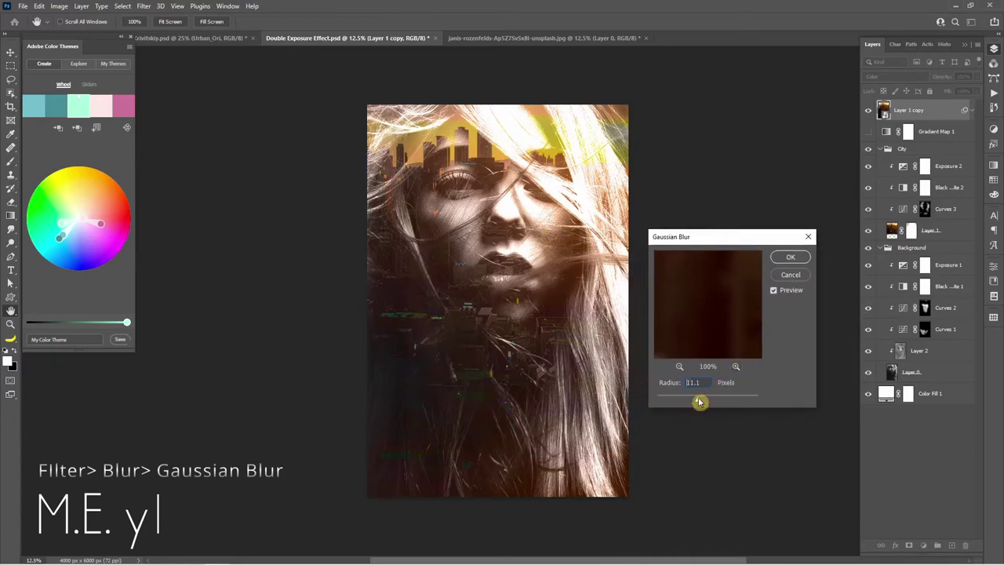
{"action": "left_click", "coordinate": [676, 367]}
{"action": "left_click", "coordinate": [679, 367]}
{"action": "left_click", "coordinate": [679, 367]}
{"action": "left_click", "coordinate": [679, 367]}
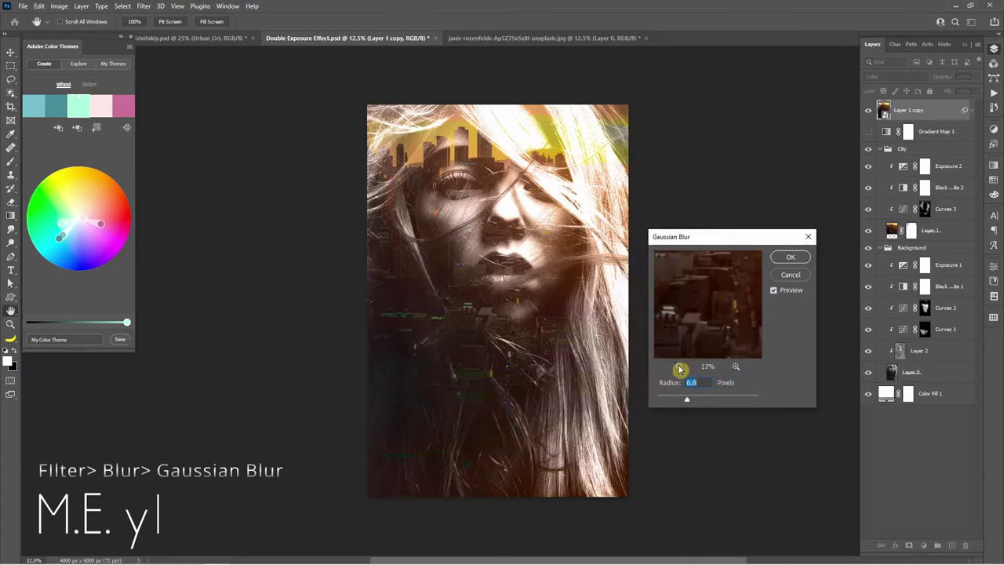
{"action": "left_click", "coordinate": [679, 367]}
{"action": "left_click", "coordinate": [679, 367]}
{"action": "left_click", "coordinate": [679, 367]}
{"action": "left_click", "coordinate": [679, 367]}
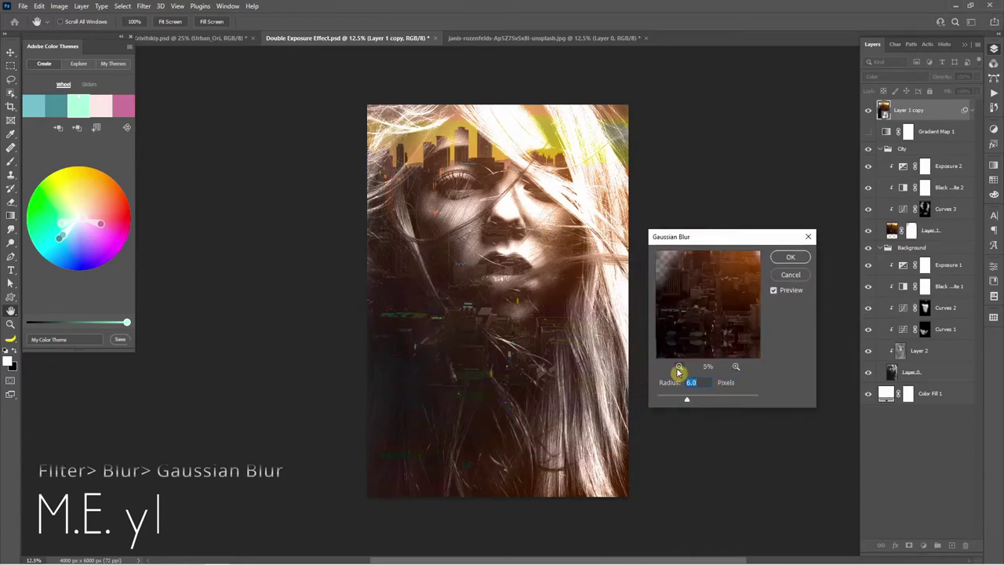
{"action": "mouse_move", "coordinate": [697, 399]}
{"action": "left_mouse_down"}
{"action": "mouse_move", "coordinate": [672, 398]}
{"action": "mouse_move", "coordinate": [704, 403]}
{"action": "left_mouse_up"}
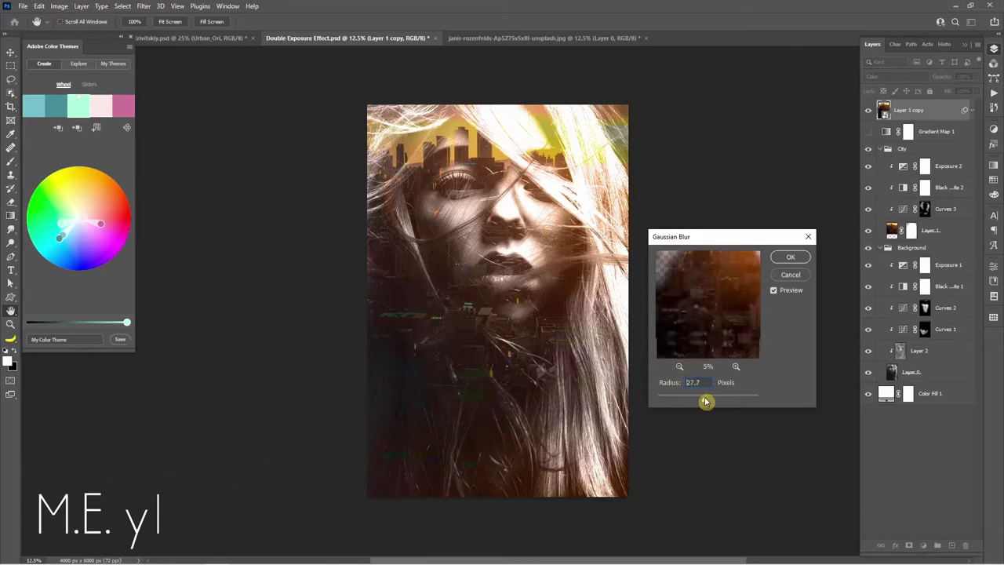
{"action": "left_click", "coordinate": [792, 257]}
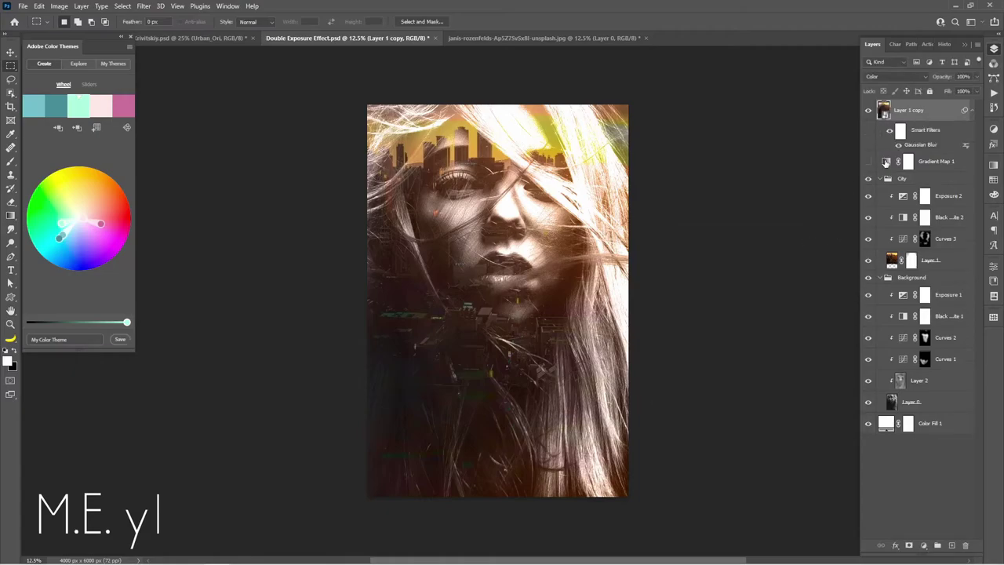
Lower the colour layer's opacity to about 75% and rename it Gradient Map 2.
{"action": "left_click", "coordinate": [976, 76]}
{"action": "mouse_move", "coordinate": [973, 89]}
{"action": "left_mouse_down"}
{"action": "mouse_move", "coordinate": [964, 92]}
{"action": "mouse_move", "coordinate": [987, 91]}
{"action": "left_mouse_up"}
{"action": "double_click", "coordinate": [909, 110]}
{"action": "type", "text": "Gradient Map 2"}
{"action": "key", "text": "Return"}
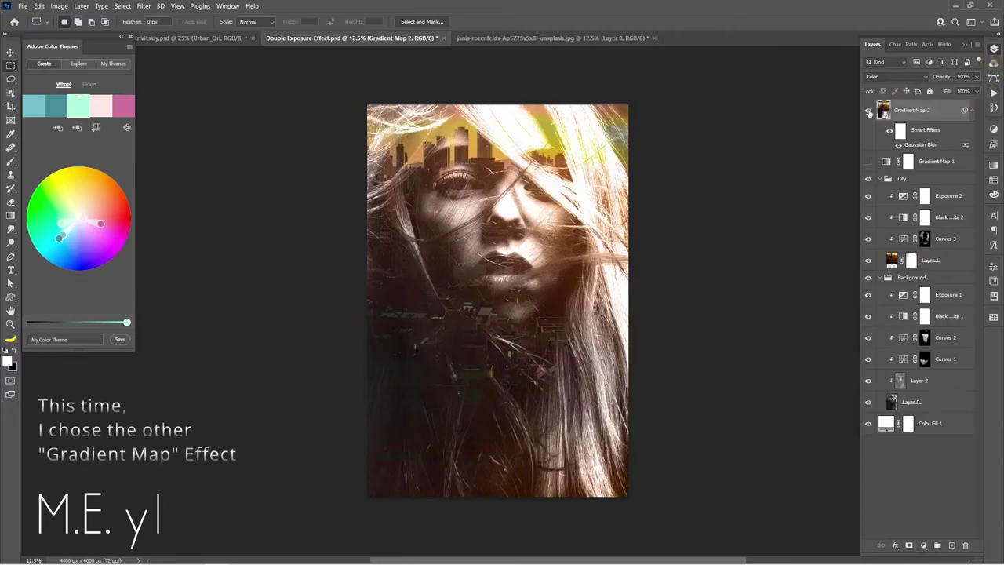
Compare with Gradient Map 2 toggled, leaving it hidden and Gradient Map 1's toning visible.
{"action": "left_click", "coordinate": [868, 112]}
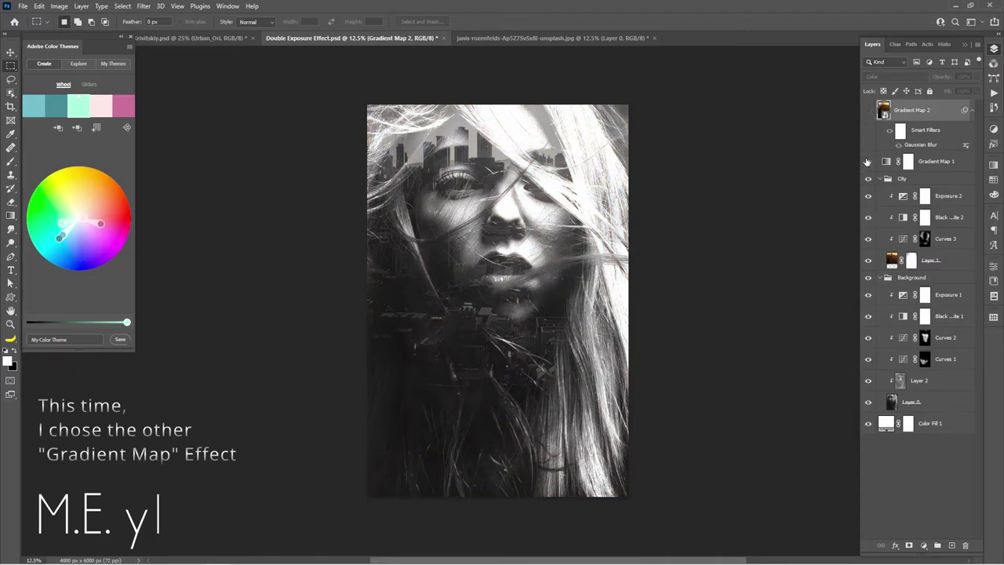
{"action": "left_click", "coordinate": [867, 161]}
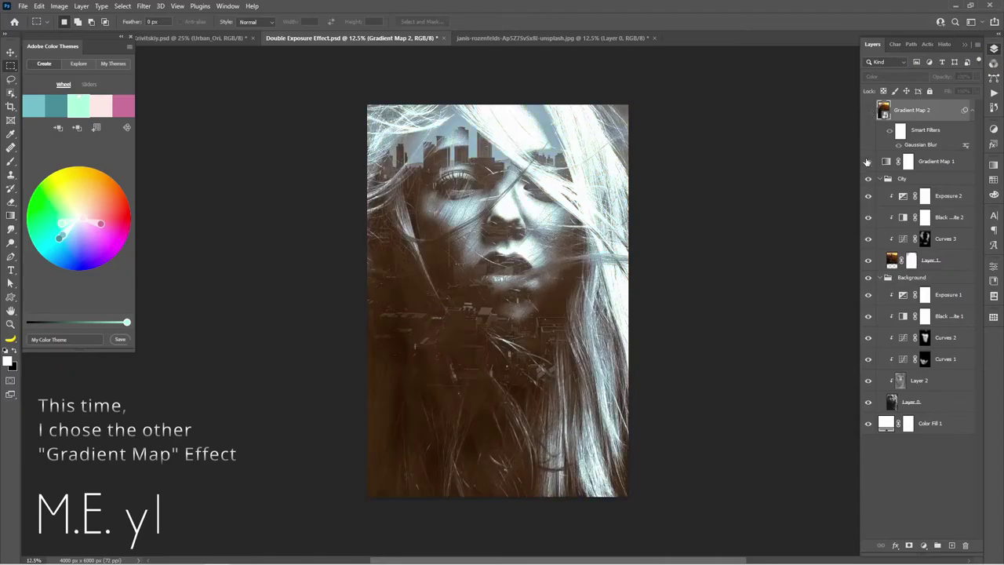
{"action": "left_click", "coordinate": [868, 112]}
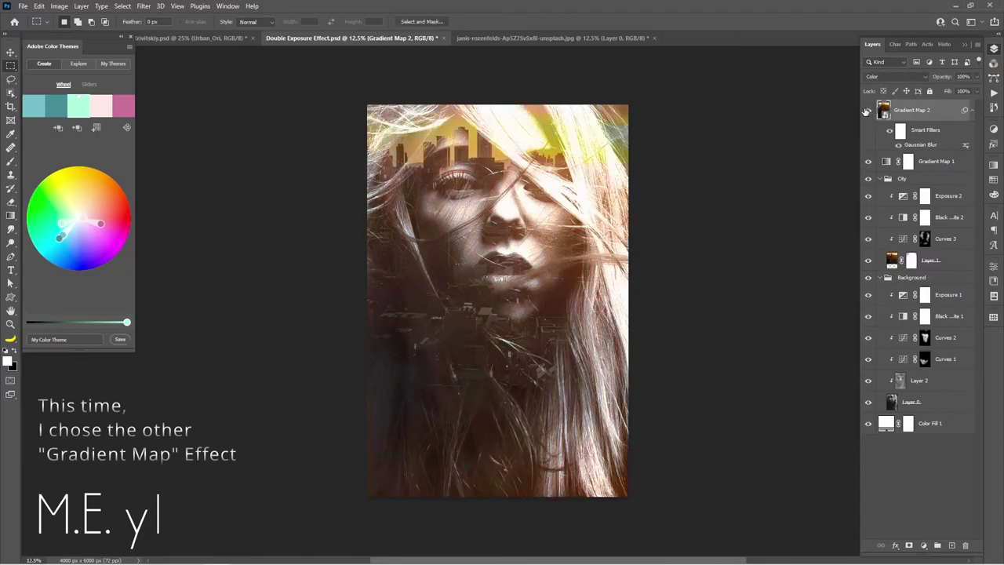
{"action": "left_click", "coordinate": [867, 111]}
{"action": "left_click", "coordinate": [907, 161]}
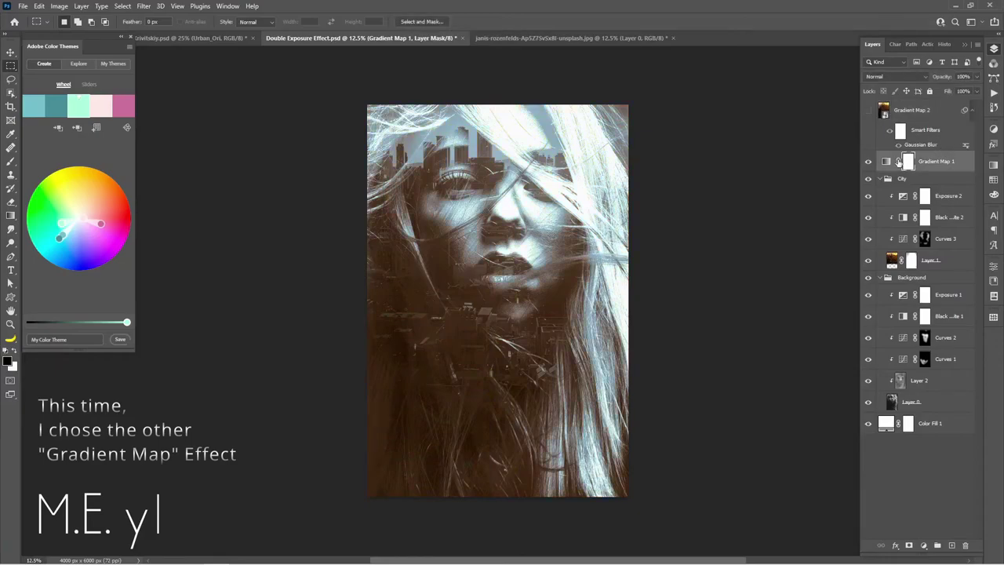
Collapse the City and Background groups and select the Color Fill 1 layer.
{"action": "left_click", "coordinate": [883, 180]}
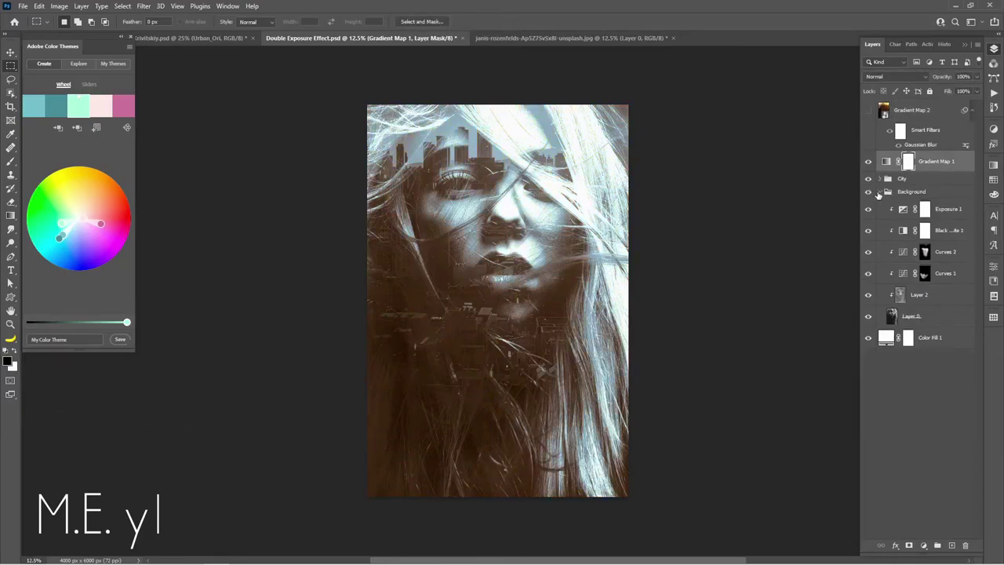
{"action": "left_click", "coordinate": [881, 195]}
{"action": "left_click", "coordinate": [880, 192]}
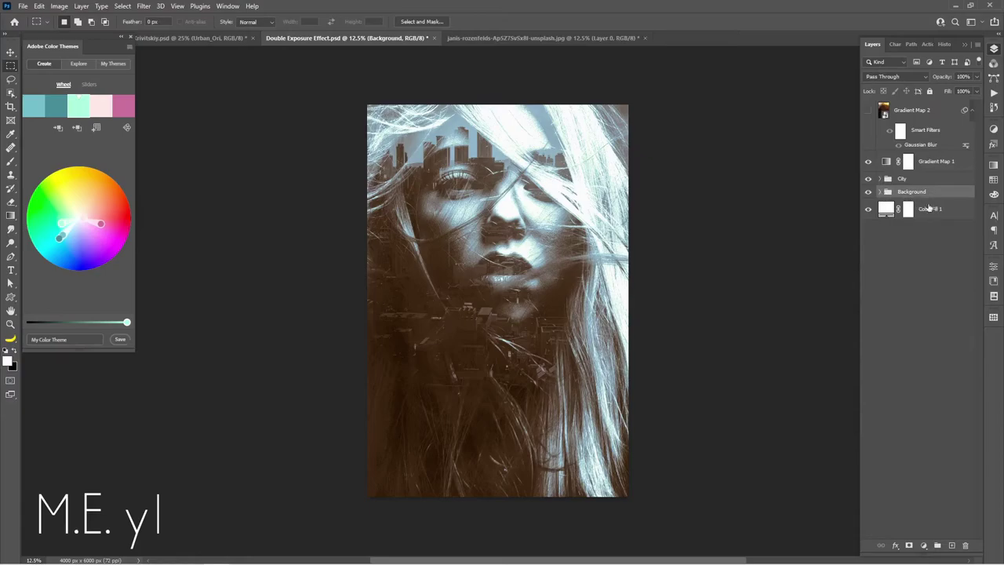
{"action": "left_click", "coordinate": [934, 210]}
Convert all layers from Gradient Map 2 to Color Fill 1 into one smart object.
{"action": "left_click", "coordinate": [944, 112], "text": "shift"}
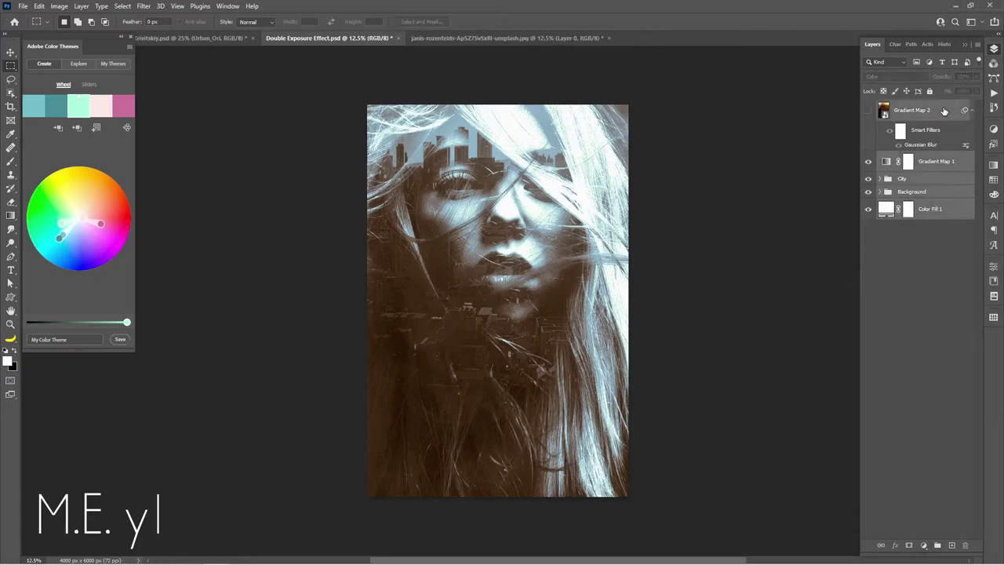
{"action": "right_click", "coordinate": [944, 111]}
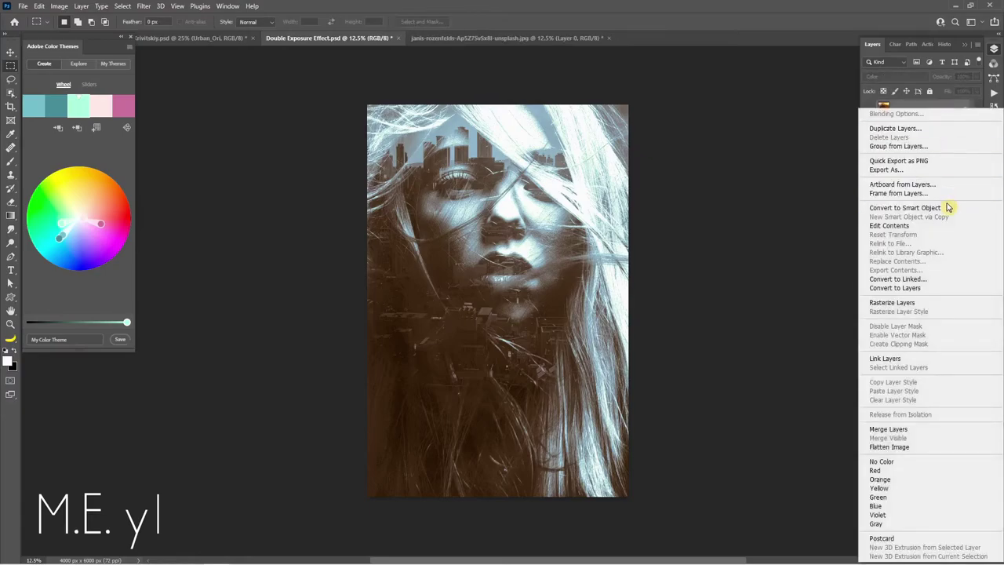
{"action": "left_click", "coordinate": [947, 207]}
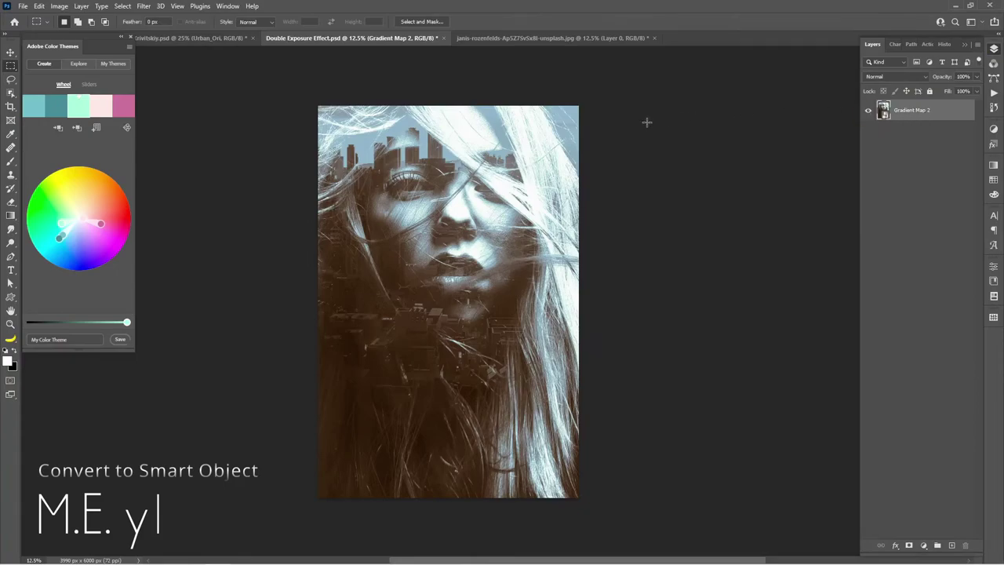
In a Camera Raw Filter, cool the white balance, set exposure +0.50, and deepen shadows.
{"action": "left_click", "coordinate": [145, 7]}
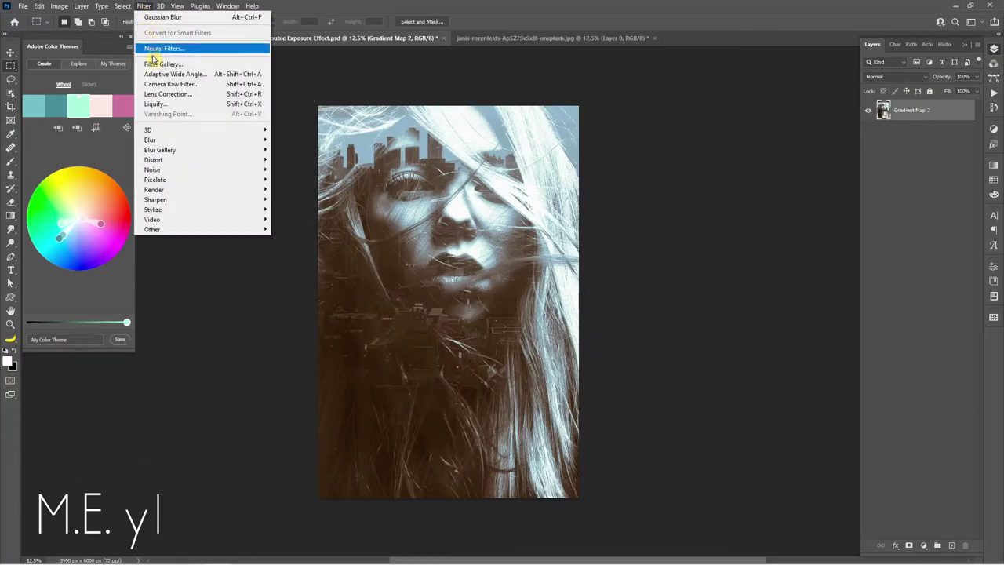
{"action": "left_click", "coordinate": [165, 84]}
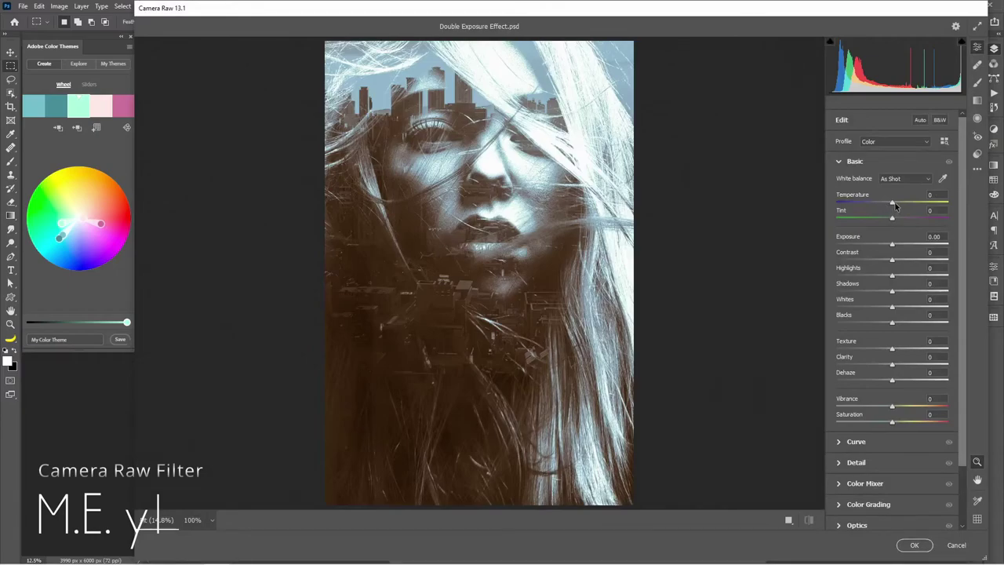
{"action": "left_click_drag", "start_coordinate": [895, 246], "coordinate": [900, 246]}
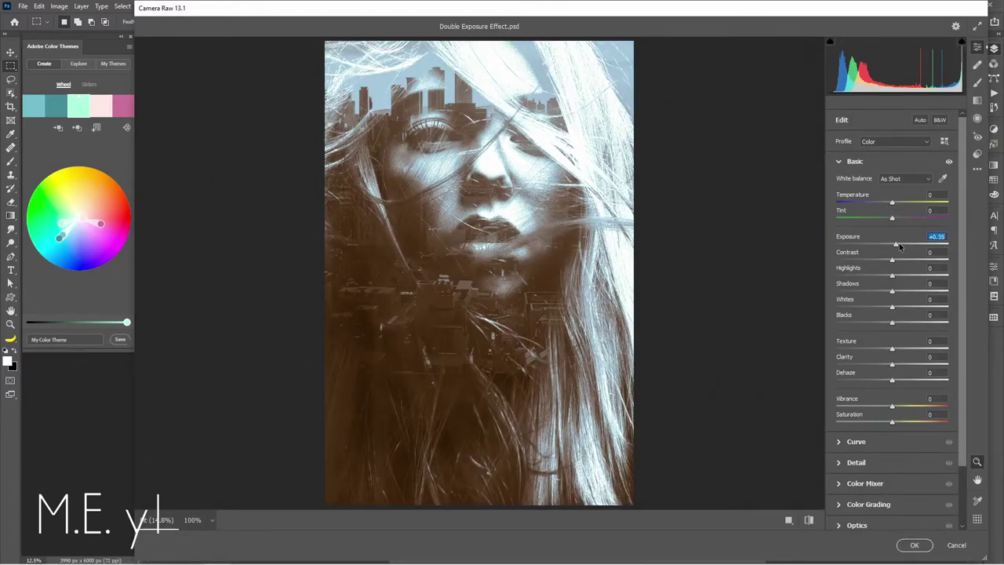
{"action": "left_click", "coordinate": [788, 519]}
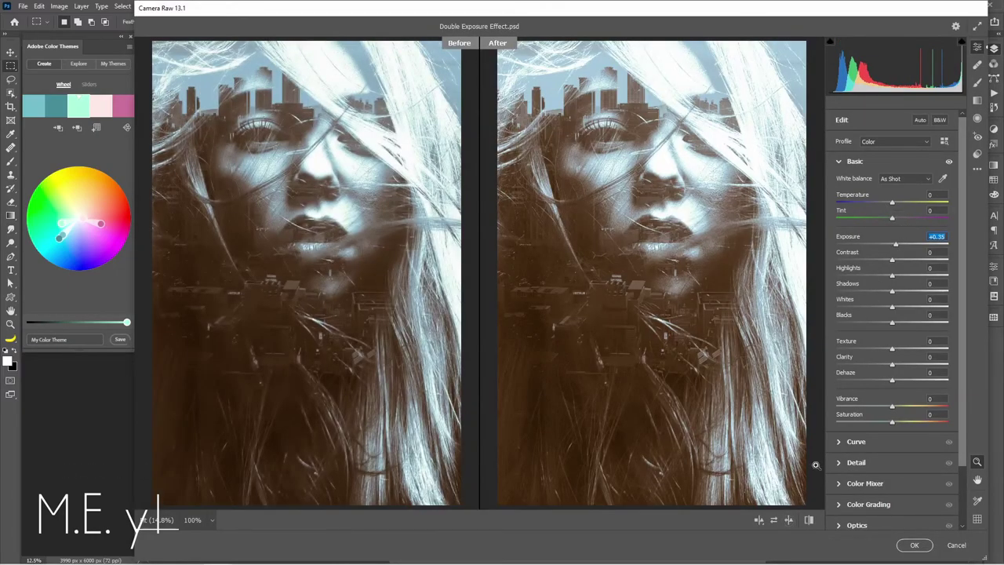
{"action": "left_click_drag", "start_coordinate": [809, 16], "coordinate": [785, 15]}
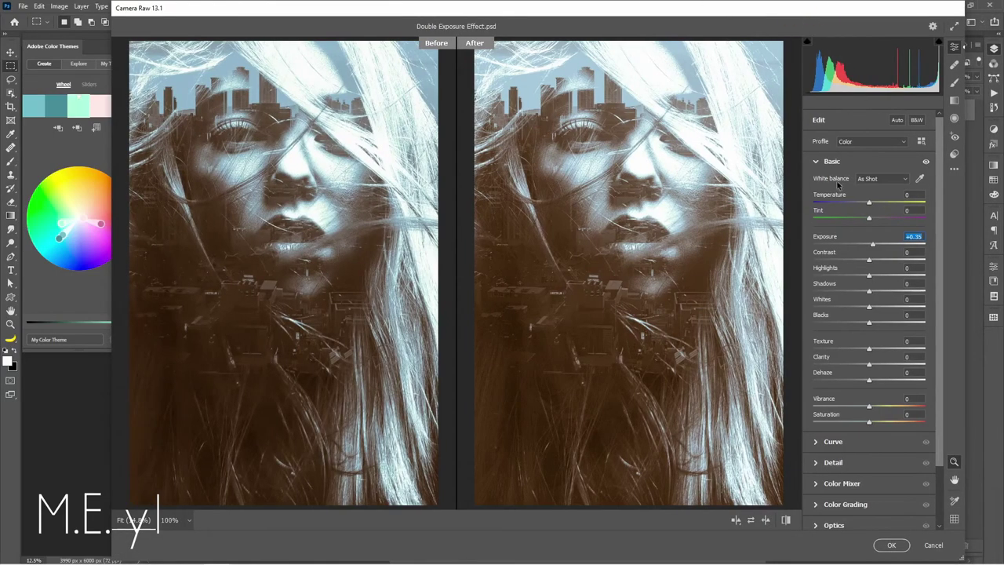
{"action": "left_click_drag", "start_coordinate": [868, 217], "coordinate": [861, 202]}
{"action": "left_click_drag", "start_coordinate": [872, 246], "coordinate": [875, 247]}
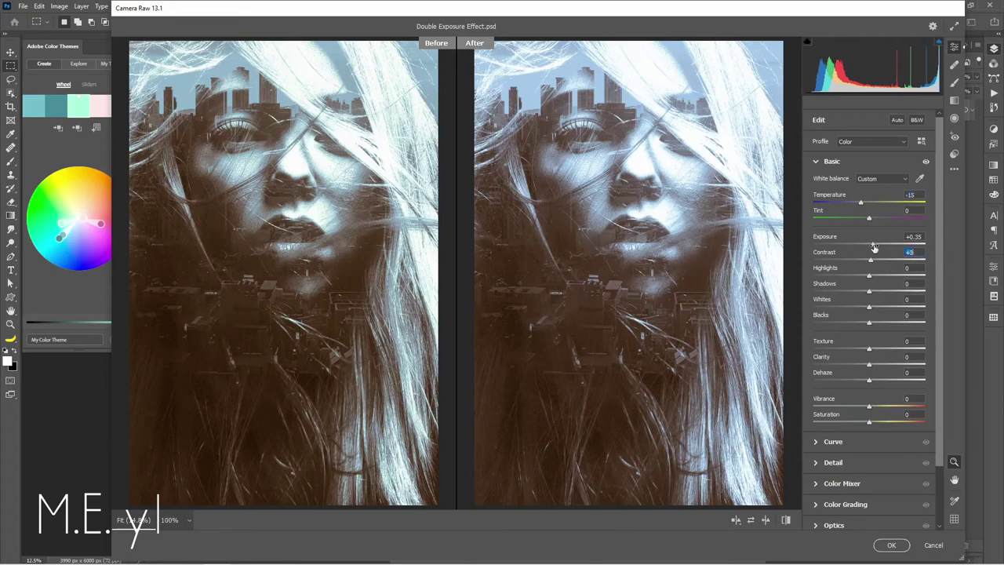
{"action": "mouse_move", "coordinate": [869, 293]}
{"action": "left_mouse_down"}
{"action": "mouse_move", "coordinate": [870, 275]}
{"action": "mouse_move", "coordinate": [860, 291]}
{"action": "left_mouse_up"}
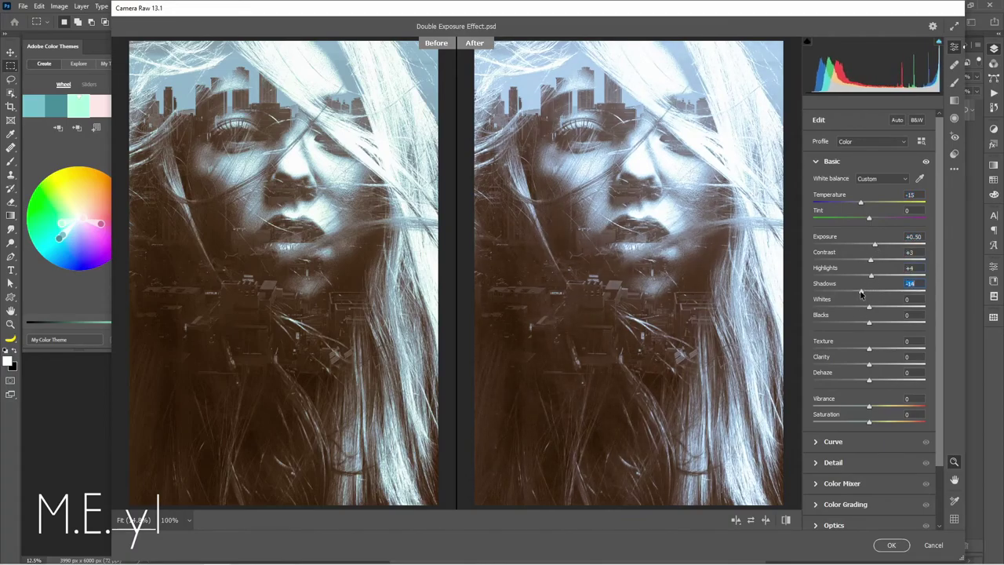
{"action": "left_click_drag", "start_coordinate": [868, 348], "coordinate": [873, 406]}
Add grain 22 and vignetting -20 in Camera Raw and apply the filter.
{"action": "scroll", "coordinate": [873, 406], "scroll_direction": "down", "scroll_amount": 2}
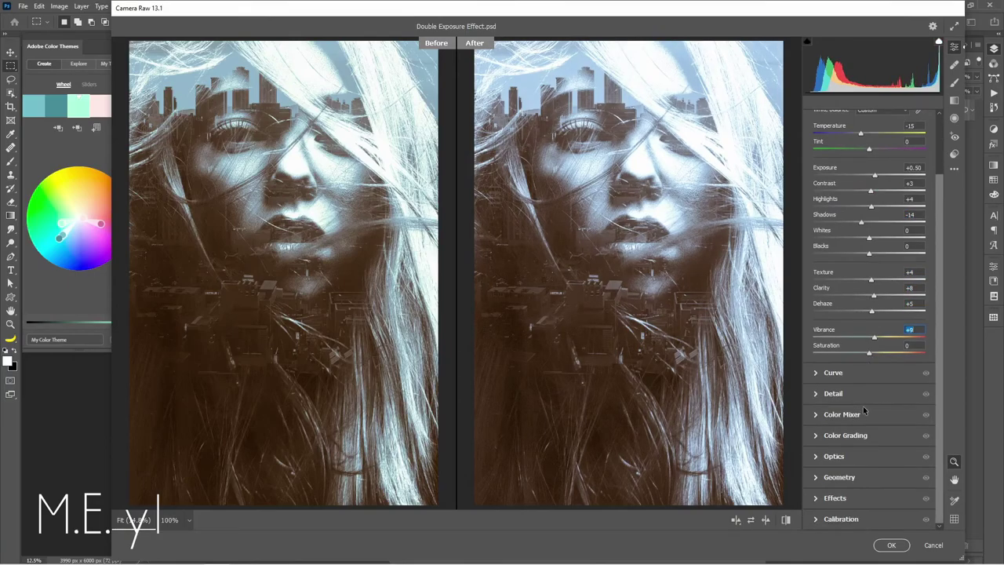
{"action": "left_click", "coordinate": [816, 498]}
{"action": "left_click", "coordinate": [710, 357]}
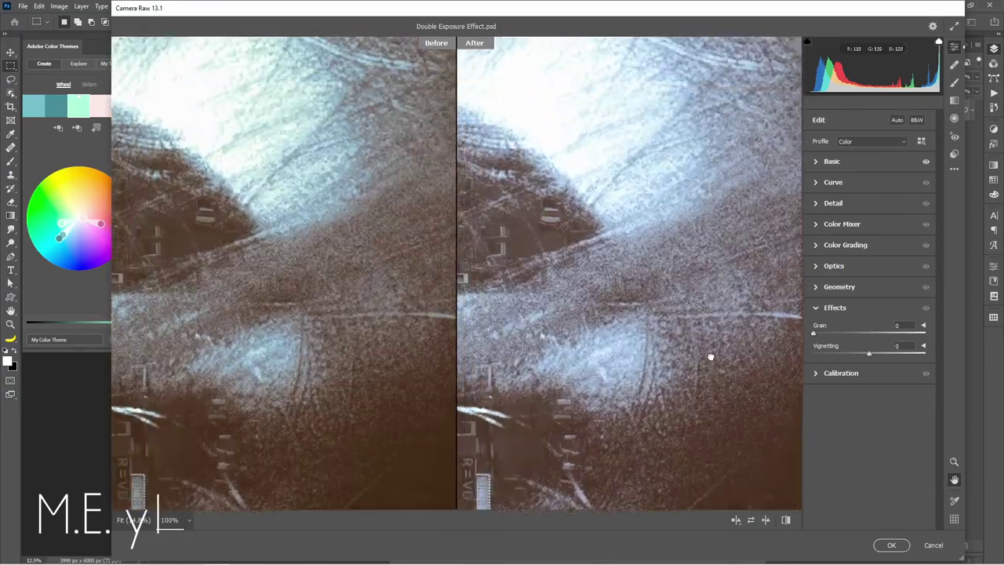
{"action": "left_click_drag", "start_coordinate": [709, 357], "coordinate": [723, 396]}
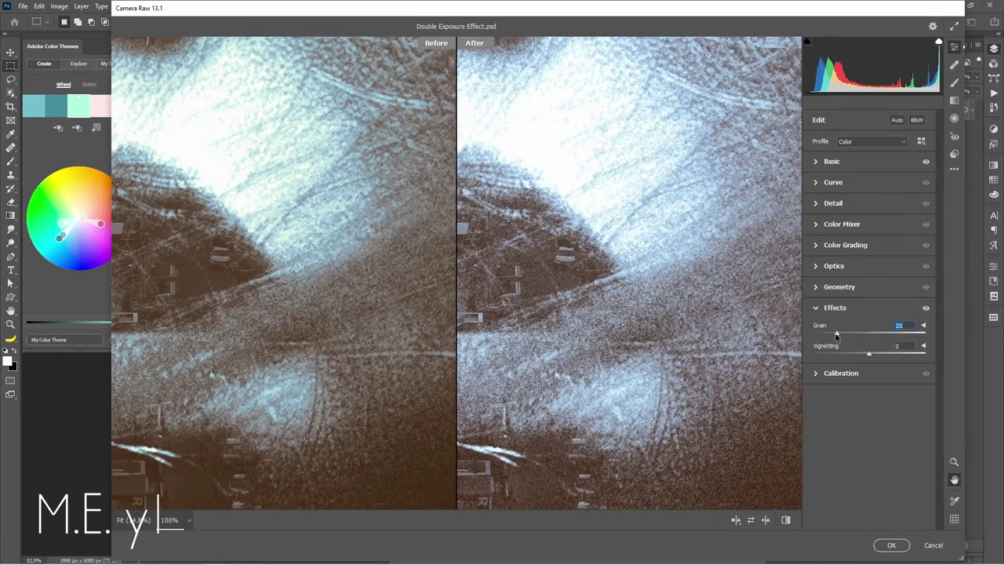
{"action": "mouse_move", "coordinate": [864, 334]}
{"action": "left_mouse_down"}
{"action": "mouse_move", "coordinate": [828, 334]}
{"action": "mouse_move", "coordinate": [857, 356]}
{"action": "left_mouse_up"}
{"action": "key", "text": "ctrl+0"}
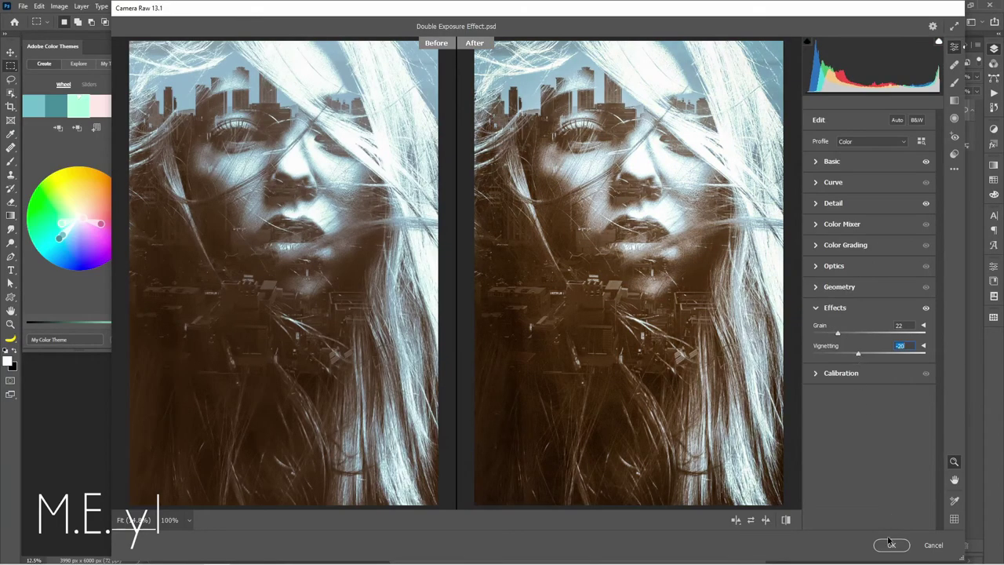
{"action": "left_click", "coordinate": [890, 545]}
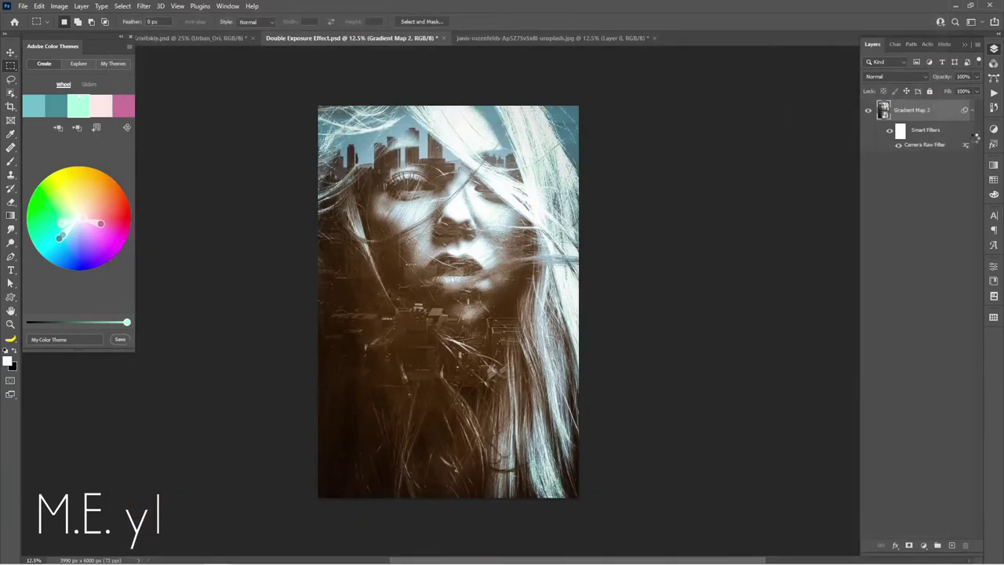
Toggle the Camera Raw Filter off and on to compare before and after.
{"action": "left_click", "coordinate": [890, 130]}
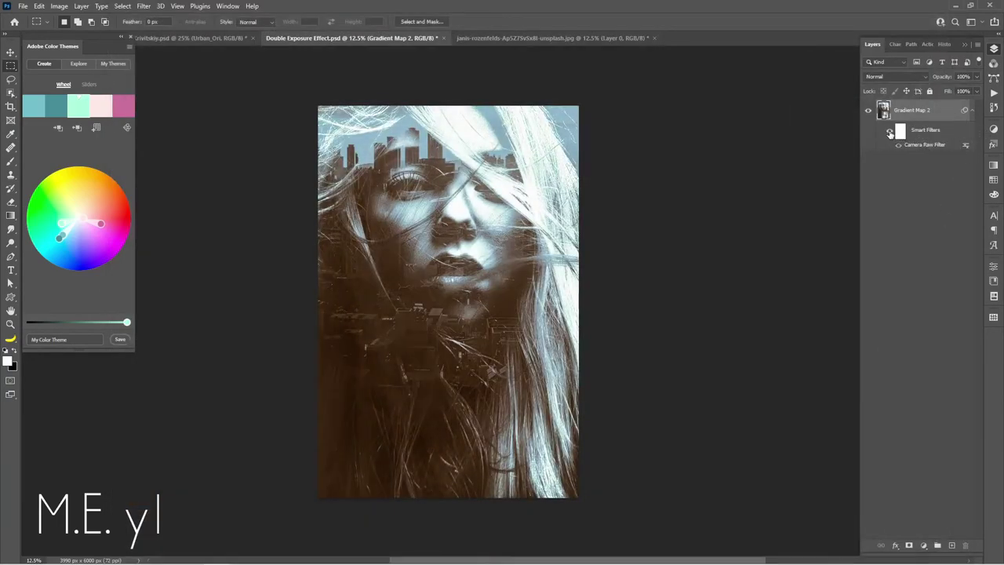
{"action": "left_click", "coordinate": [889, 130]}
{"action": "left_click", "coordinate": [889, 131]}
{"action": "left_click", "coordinate": [889, 131]}
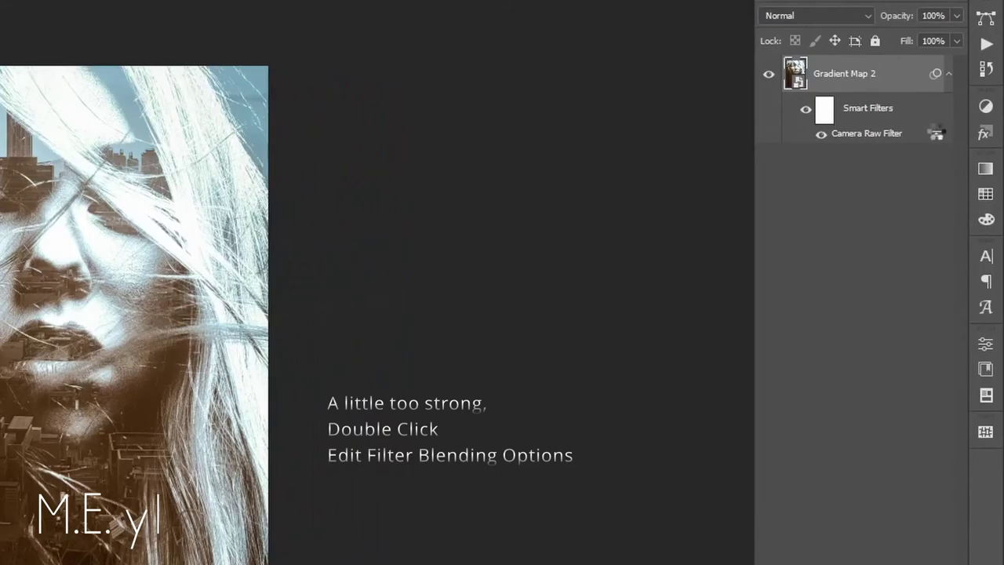
Set the Camera Raw Filter's blending opacity to 86%.
{"action": "double_click", "coordinate": [935, 134]}
{"action": "left_click_drag", "start_coordinate": [663, 310], "coordinate": [639, 307]}
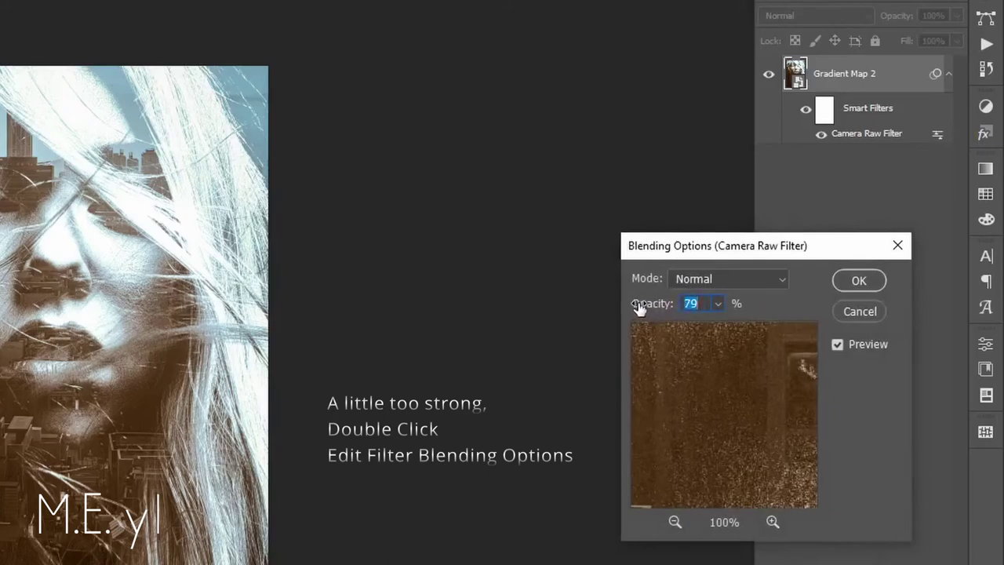
{"action": "left_click_drag", "start_coordinate": [638, 308], "coordinate": [648, 307]}
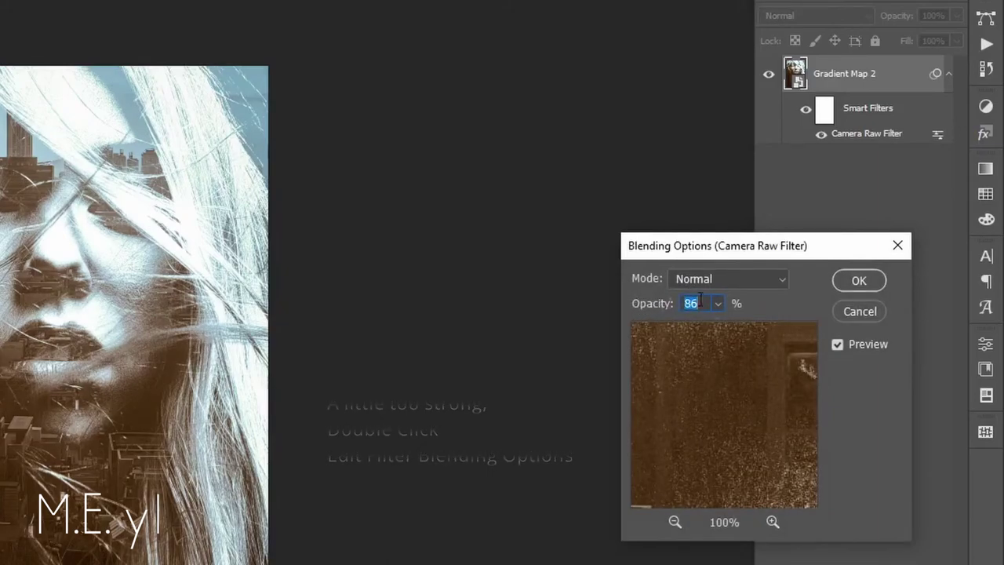
{"action": "left_click", "coordinate": [859, 280]}
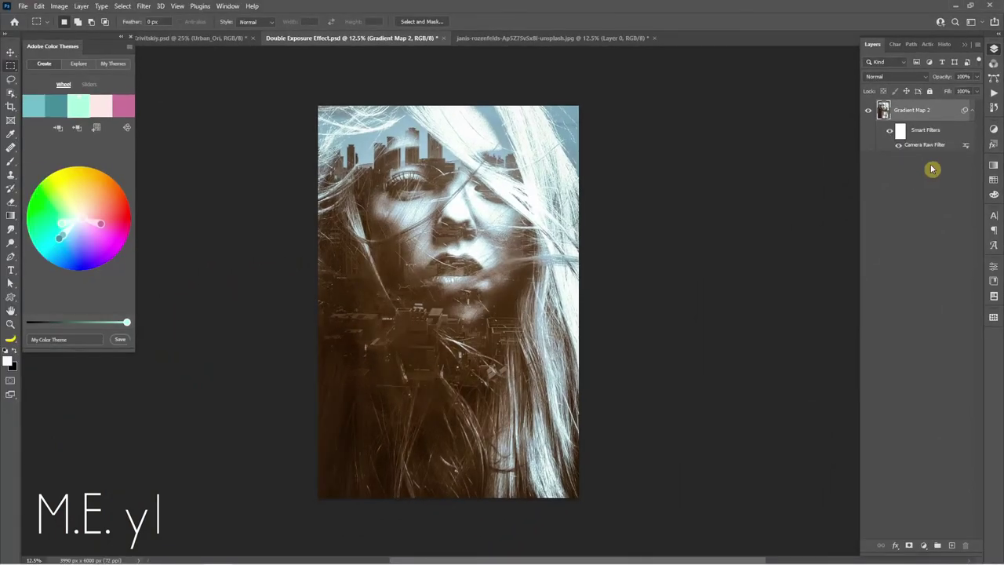
Add a Black & White adjustment layer and leave it hidden.
{"action": "left_click", "coordinate": [923, 545]}
{"action": "left_click", "coordinate": [943, 462]}
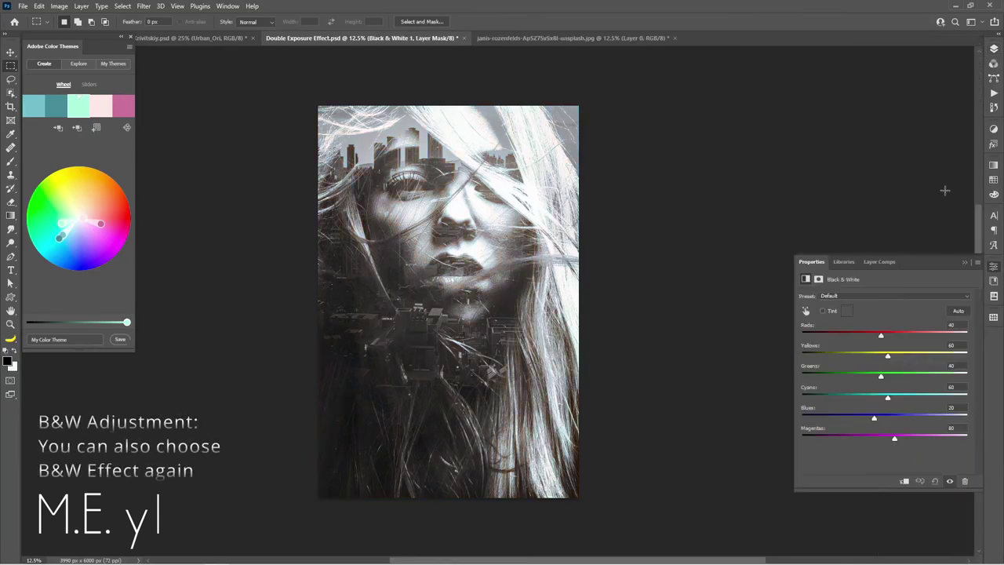
{"action": "left_click", "coordinate": [996, 49]}
{"action": "left_click", "coordinate": [868, 110]}
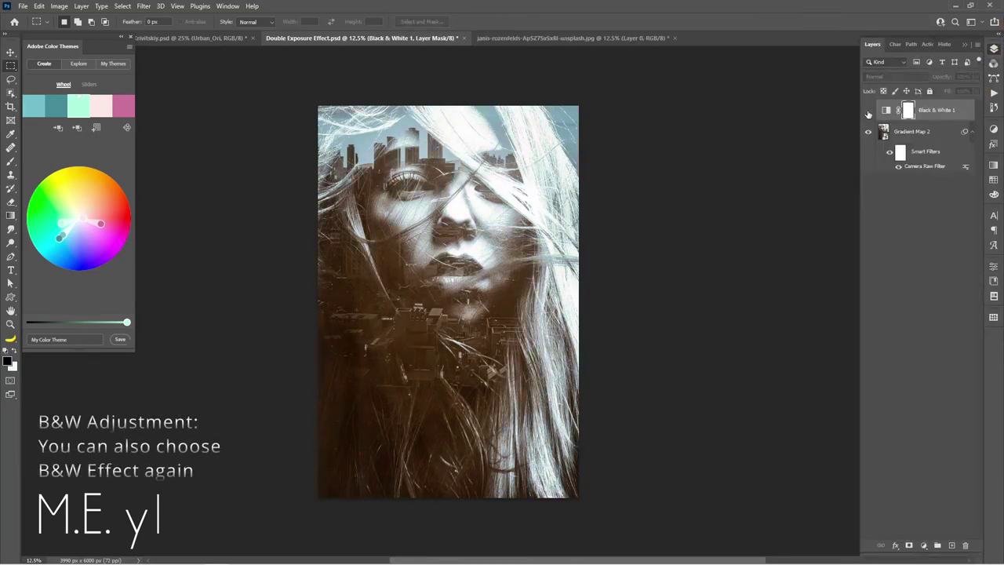
{"action": "left_click", "coordinate": [868, 111]}
{"action": "left_click", "coordinate": [868, 111]}
Select Gradient Map 2 and toggle its Camera Raw effect to compare.
{"action": "left_click", "coordinate": [932, 135]}
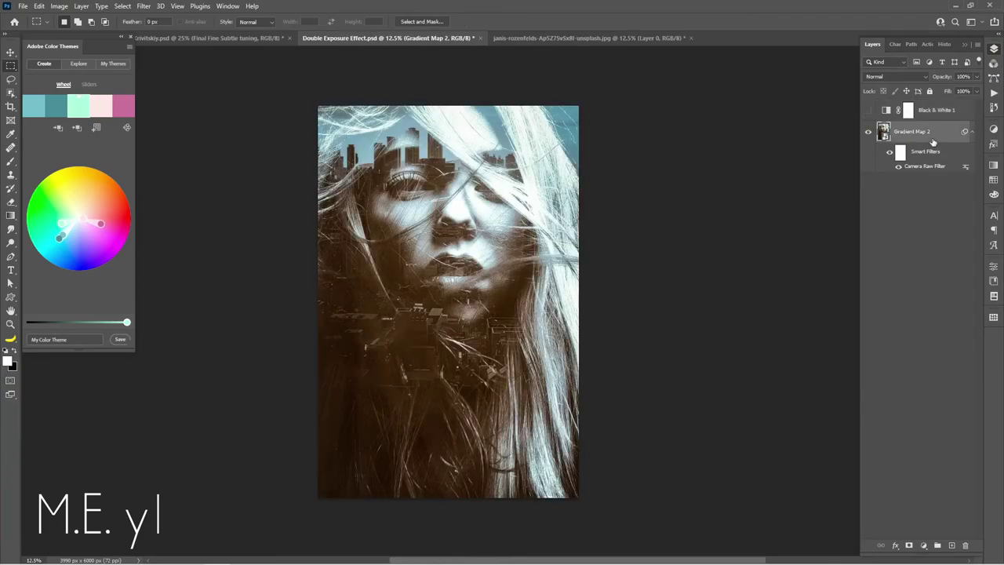
{"action": "left_click", "coordinate": [887, 154]}
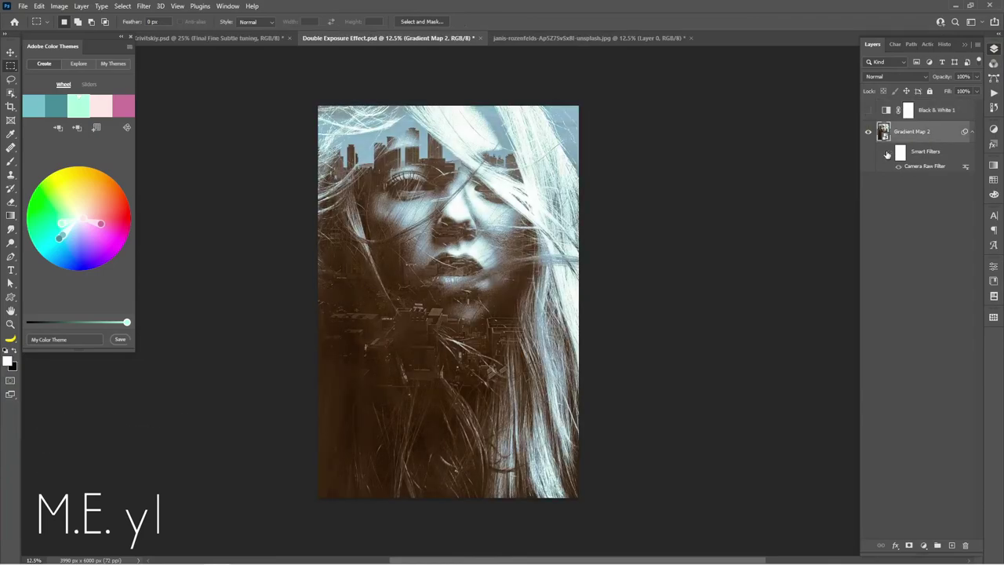
{"action": "left_click", "coordinate": [887, 153]}
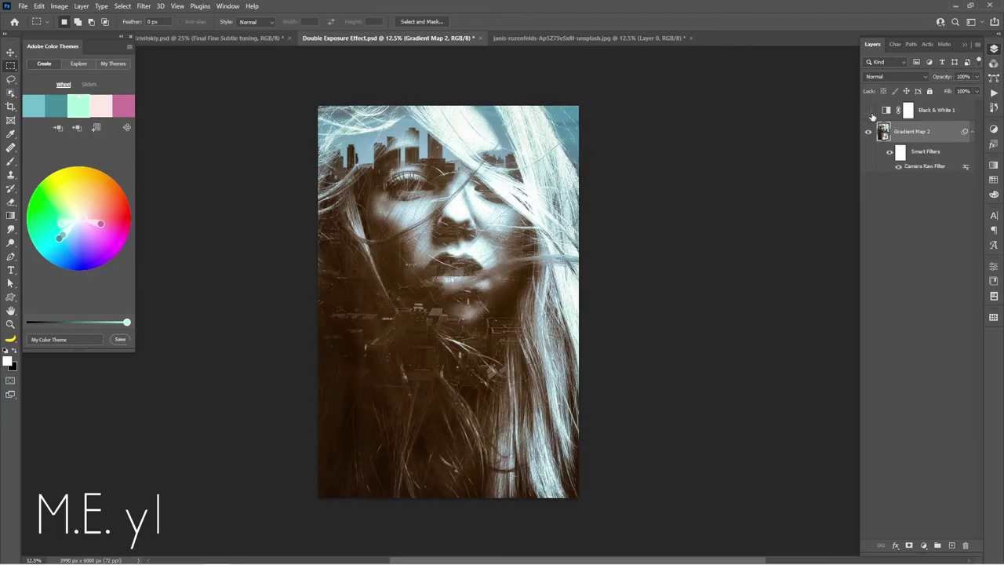